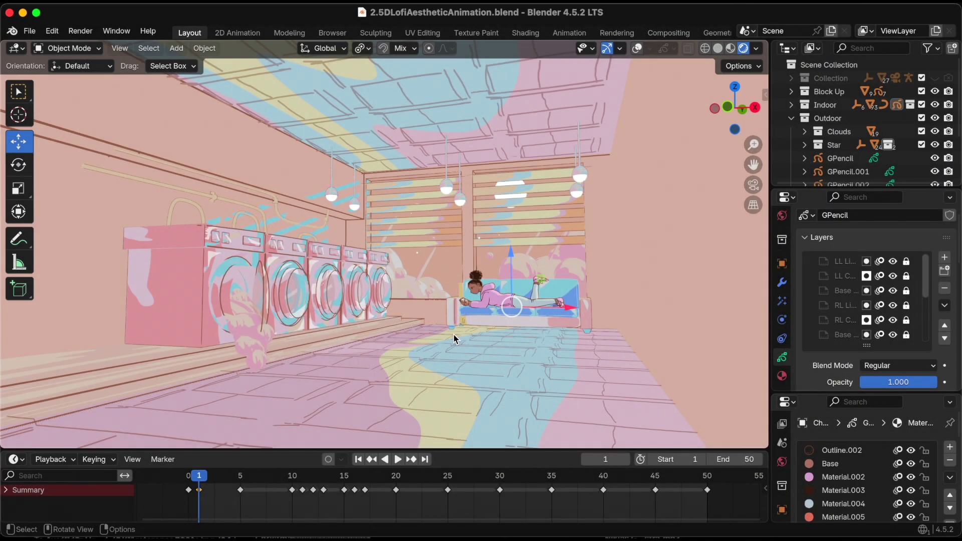
middle_click_drag(457, 337, 462, 338)
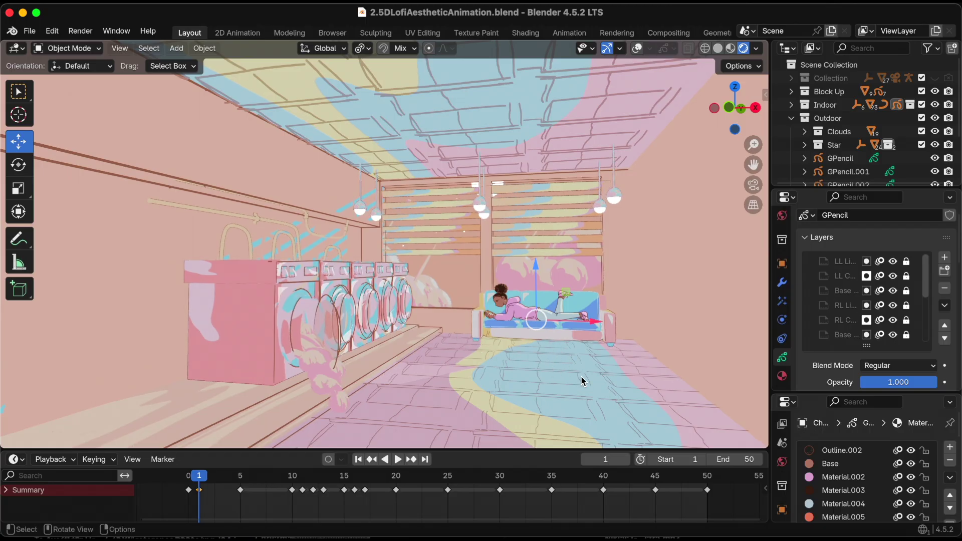
middle_click_drag(581, 377, 539, 367)
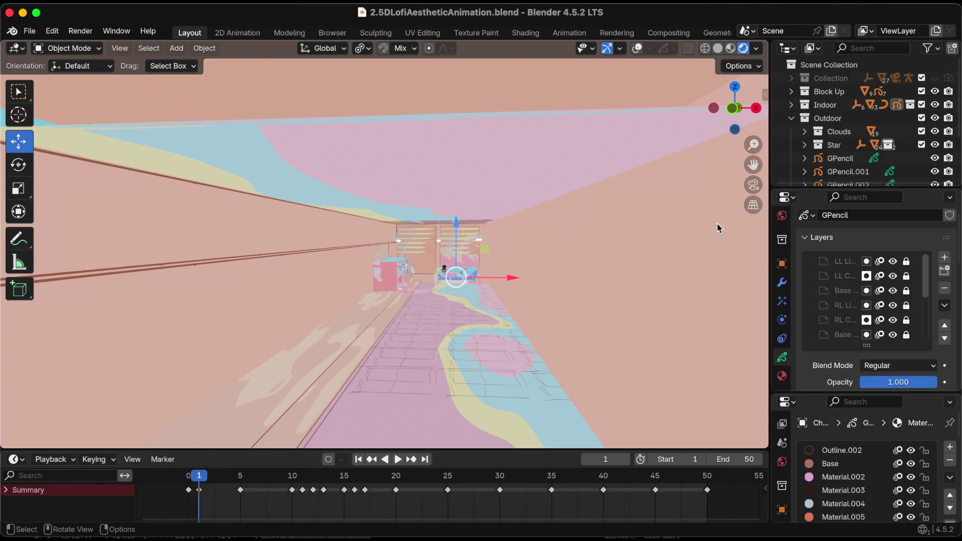
left_click(753, 185)
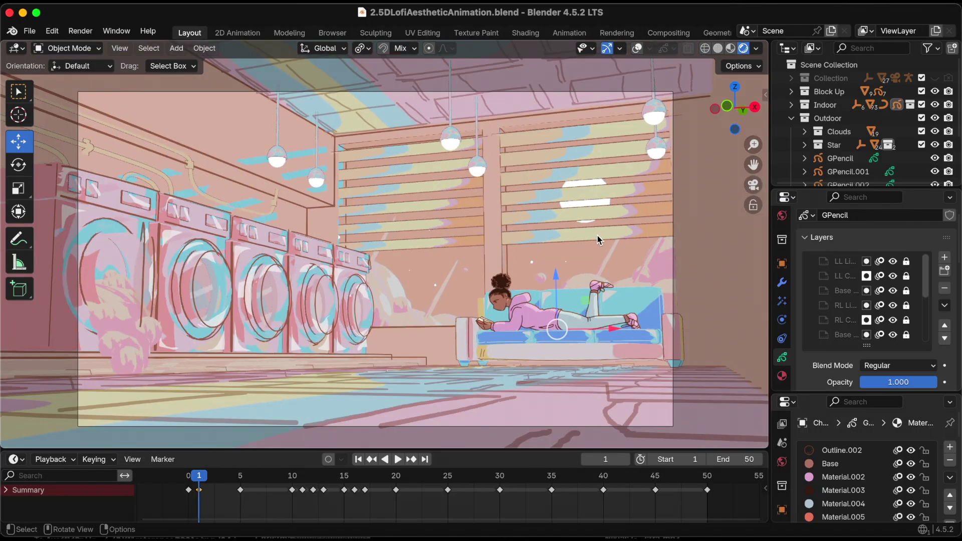
key("KP_0")
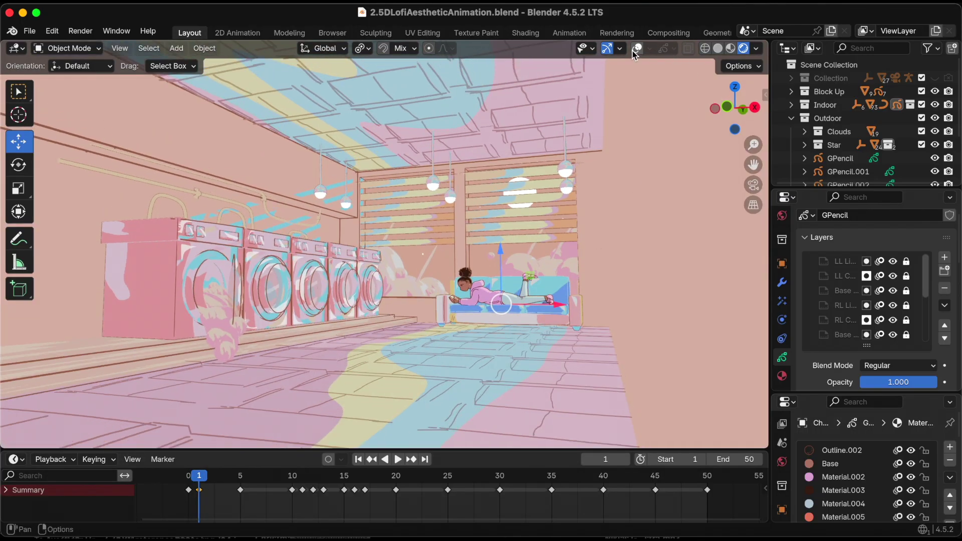
Step: Preview the scene's animation with the viewport gizmos hidden, and return the playhead to the first frame
left_click(606, 48)
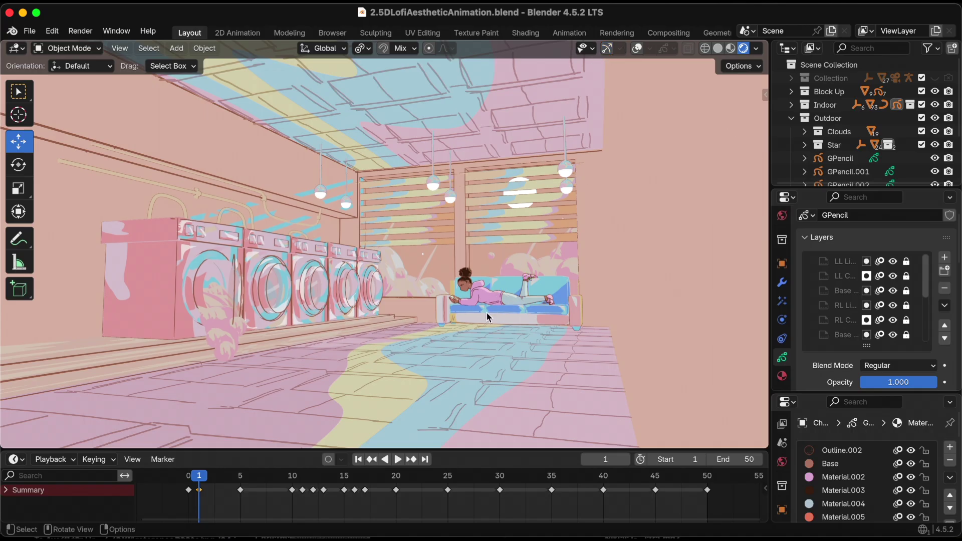
left_click(398, 459)
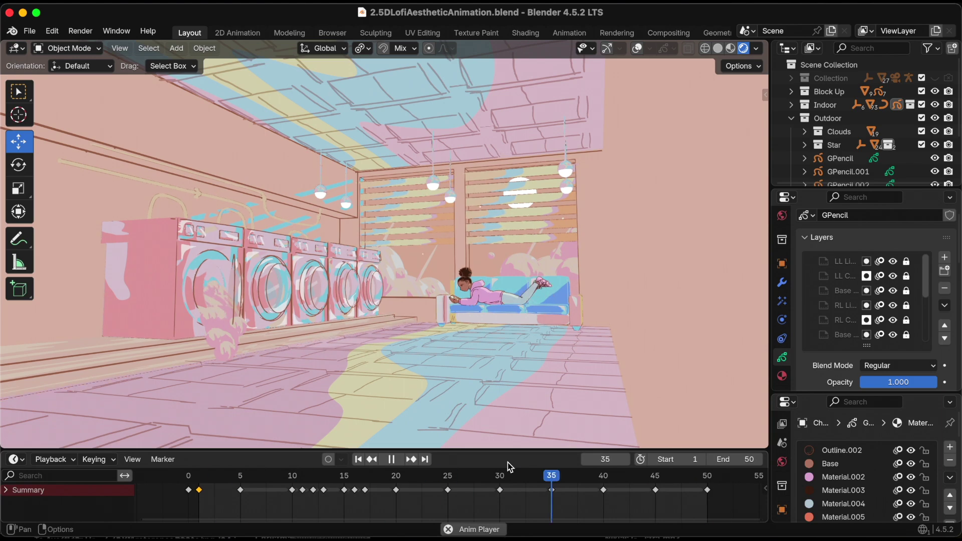
left_click(391, 459)
left_click(360, 459)
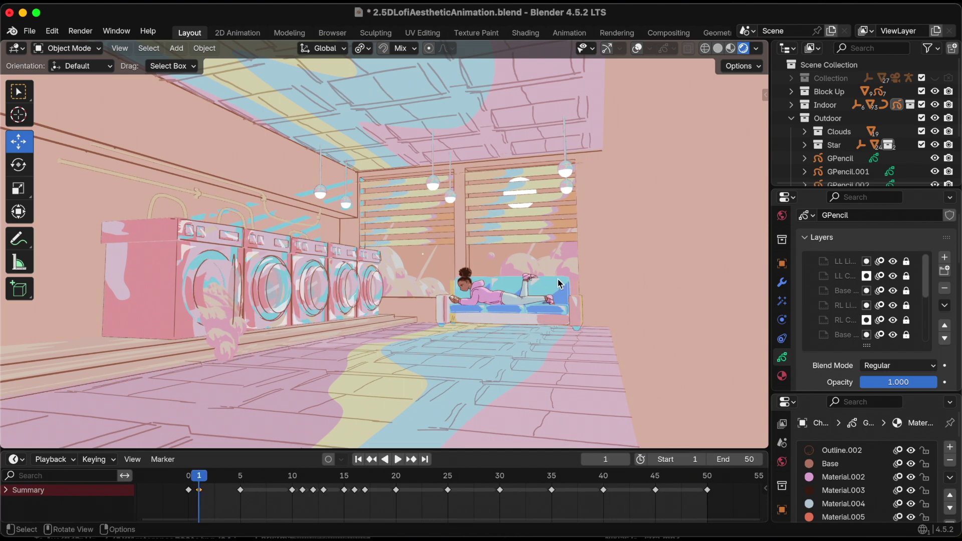
Step: Save the file and install the Simple Animation Graph add-on from simple-animation-v1_8_3.zip in the Desktop folder
middle_click_drag(558, 279, 575, 265)
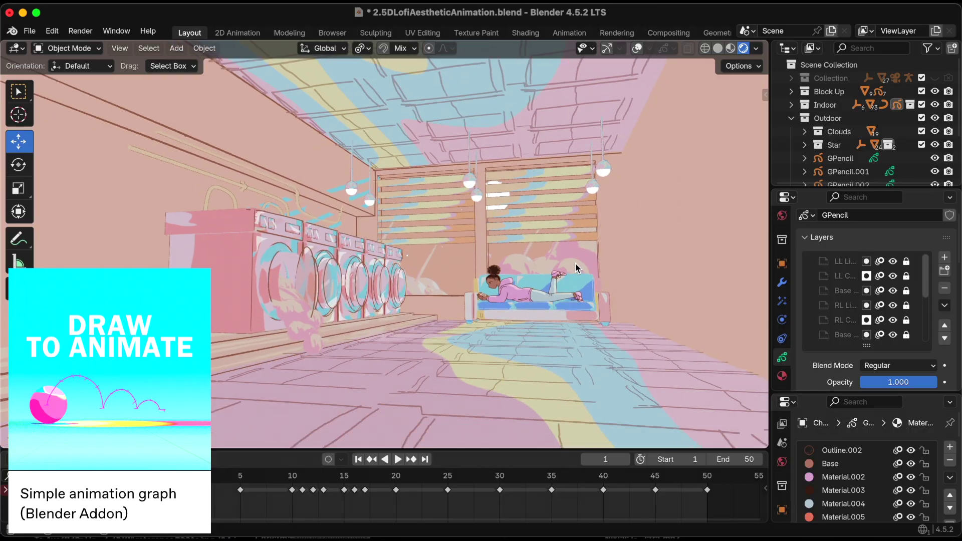
key("super+s")
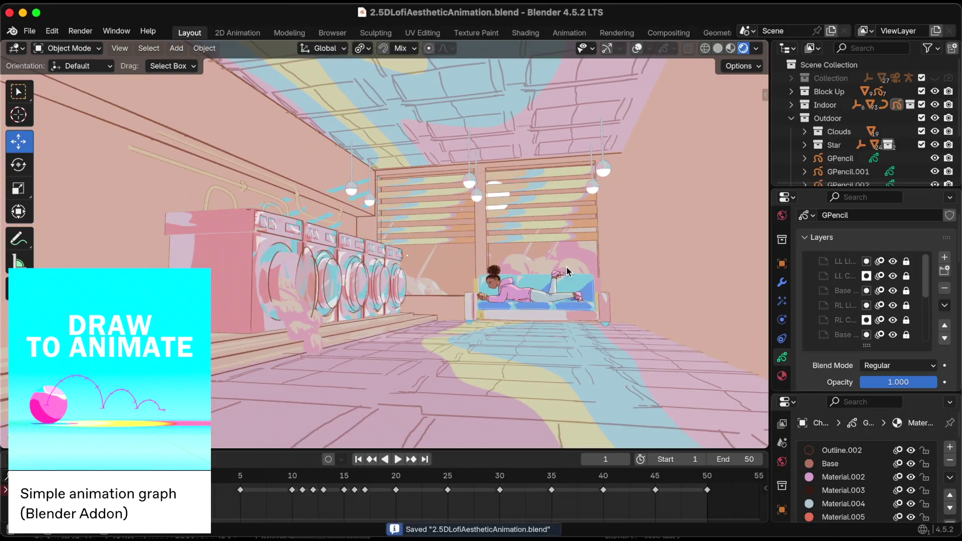
left_click(52, 31)
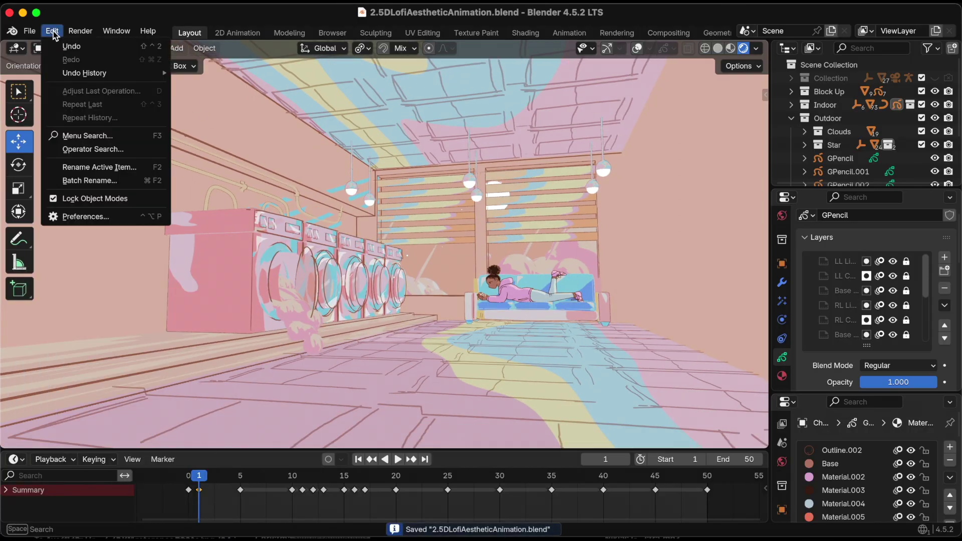
left_click(100, 216)
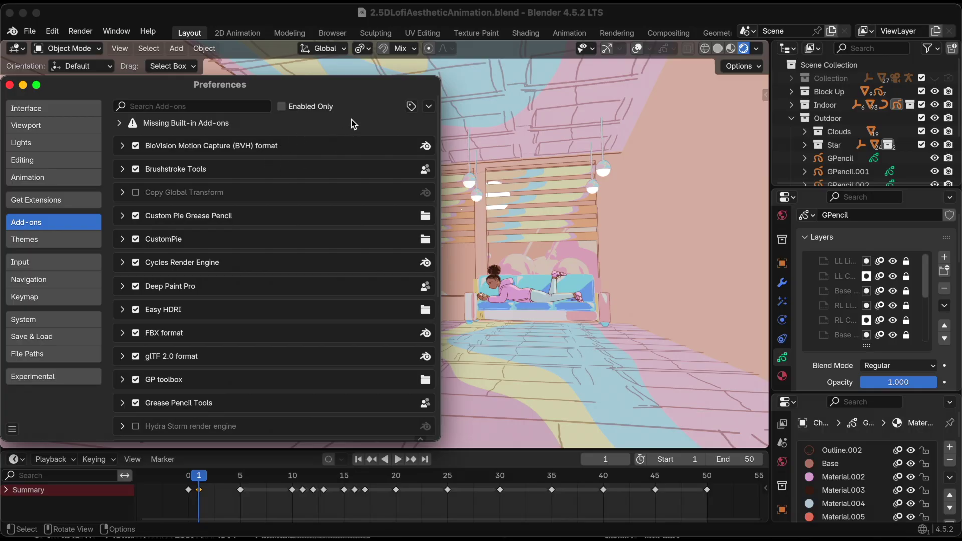
left_click(428, 106)
left_click(398, 140)
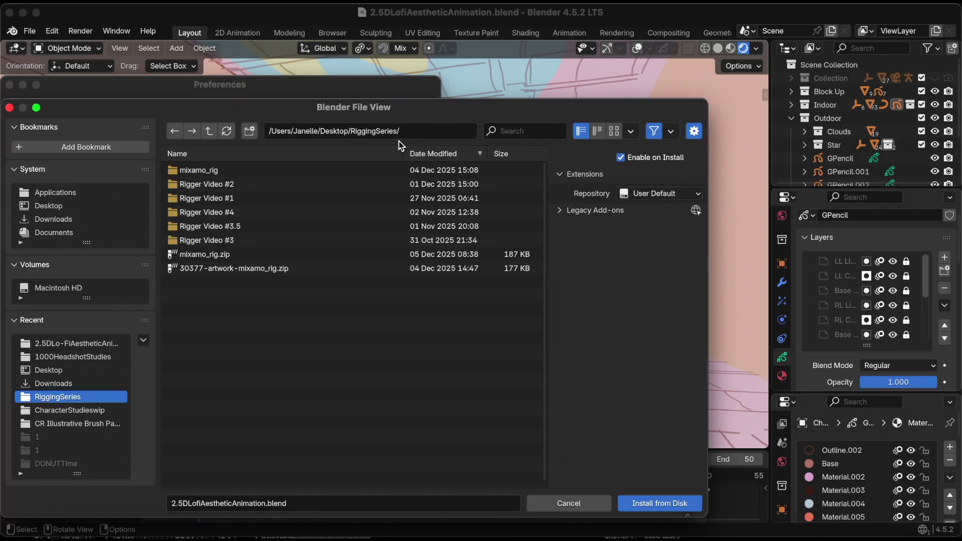
left_click(80, 206)
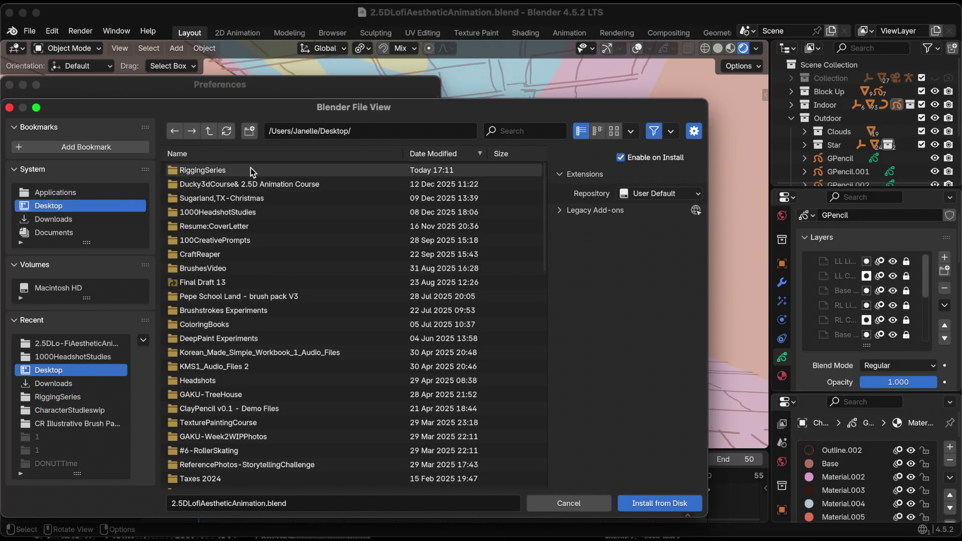
scroll(377, 253, "down", 20)
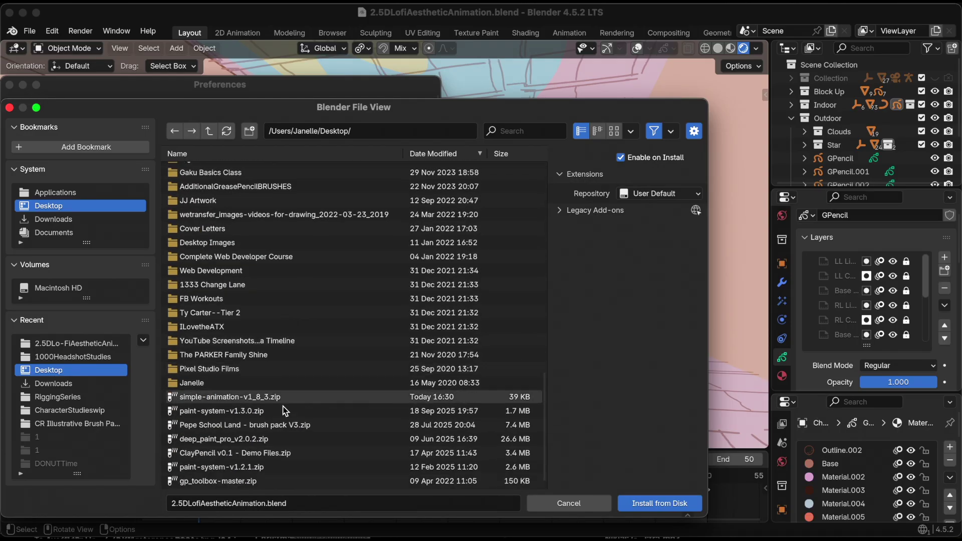
left_click(220, 397)
left_click(641, 504)
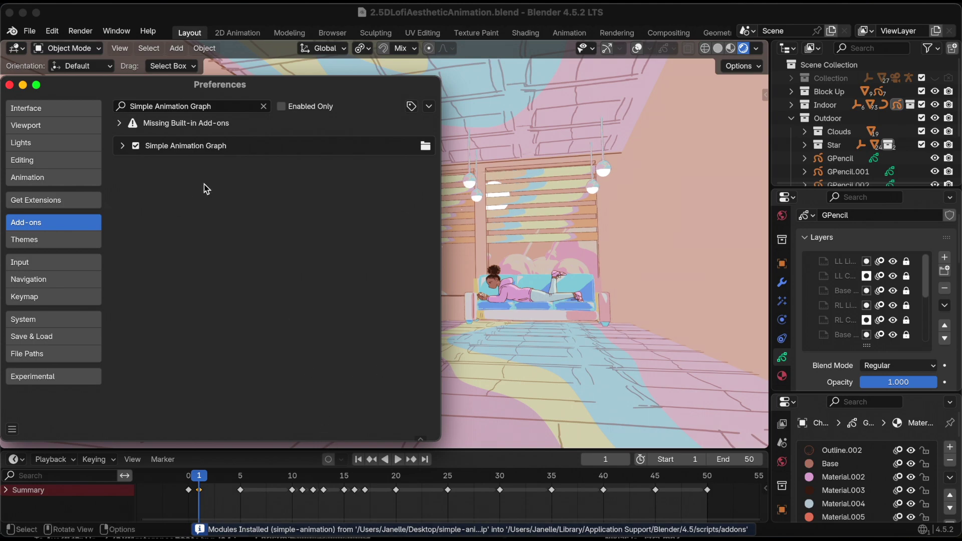
Step: Save the Blender preferences and close their window
left_click(11, 434)
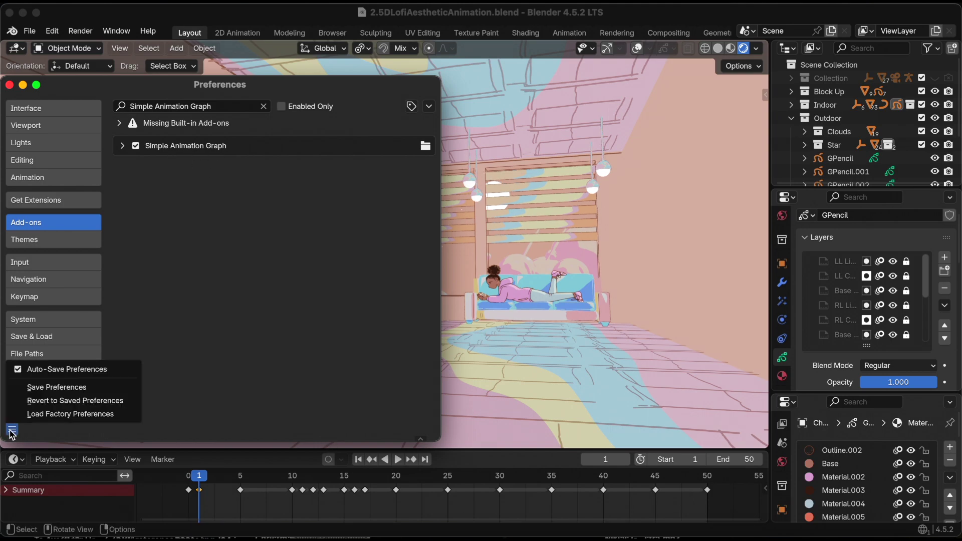
left_click(48, 388)
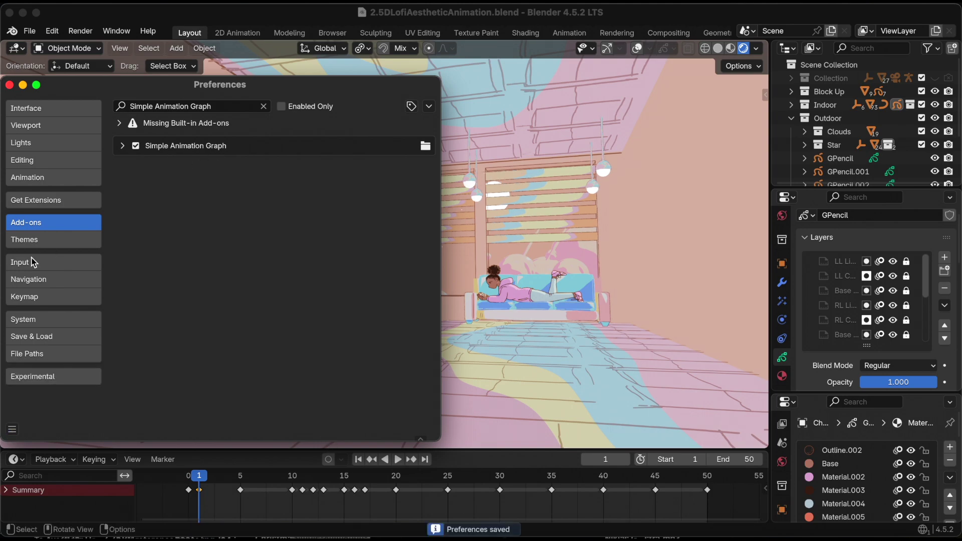
left_click(10, 85)
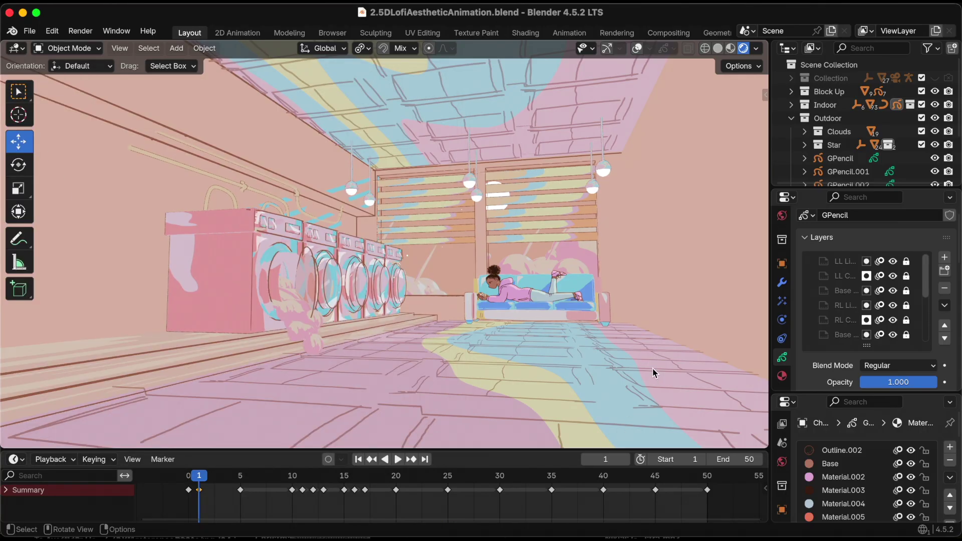
Step: Examine the Animation Graph add-on's Follow trajectory and Pose to pose settings in the 3D viewport
key("n")
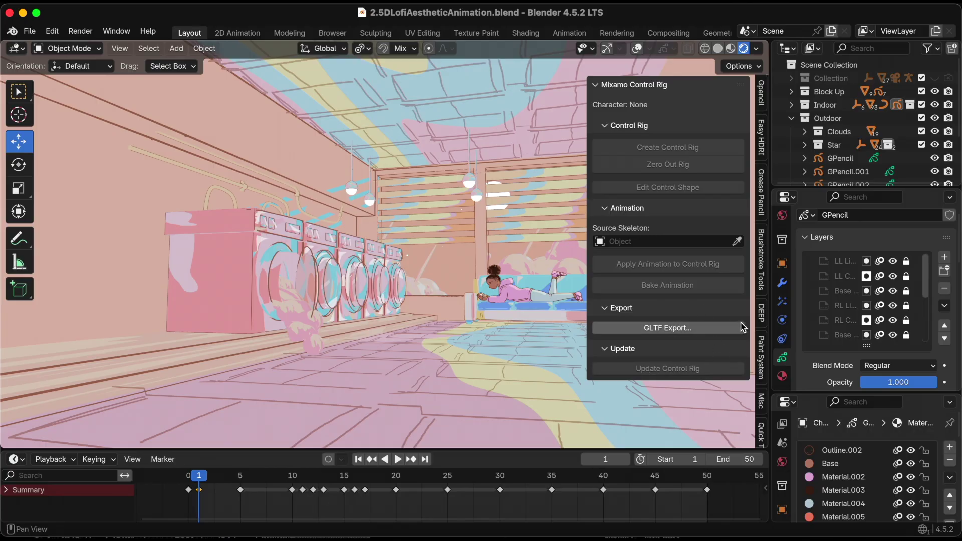
scroll(762, 334, "down", 5)
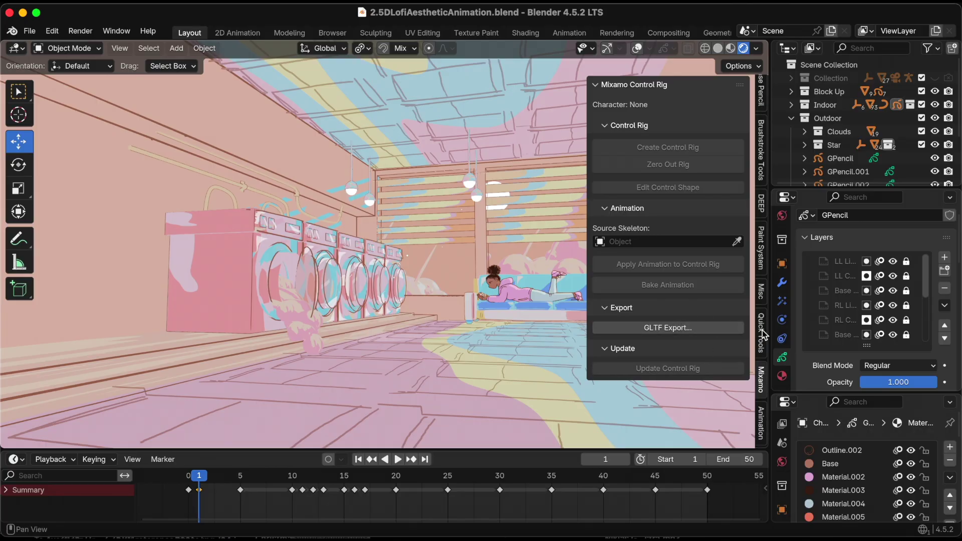
left_click(761, 423)
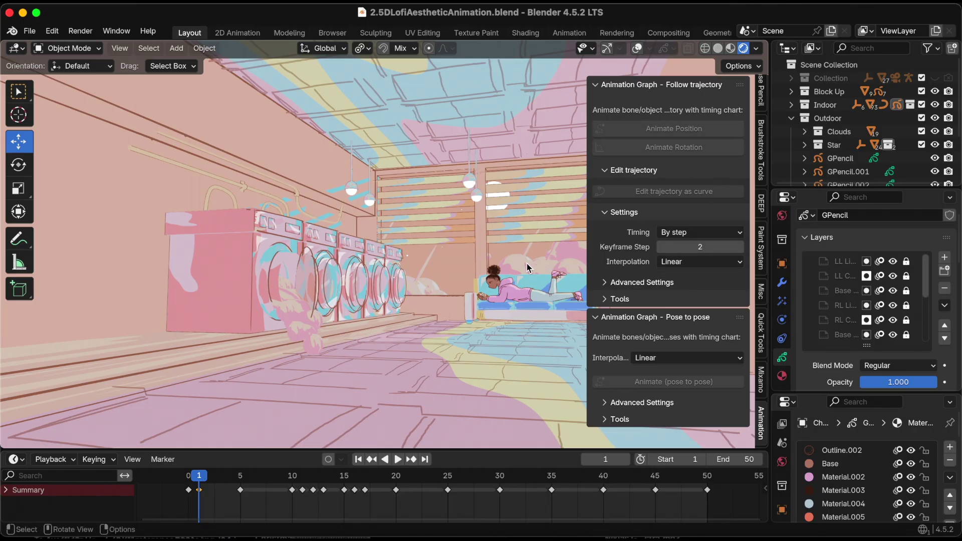
key("n")
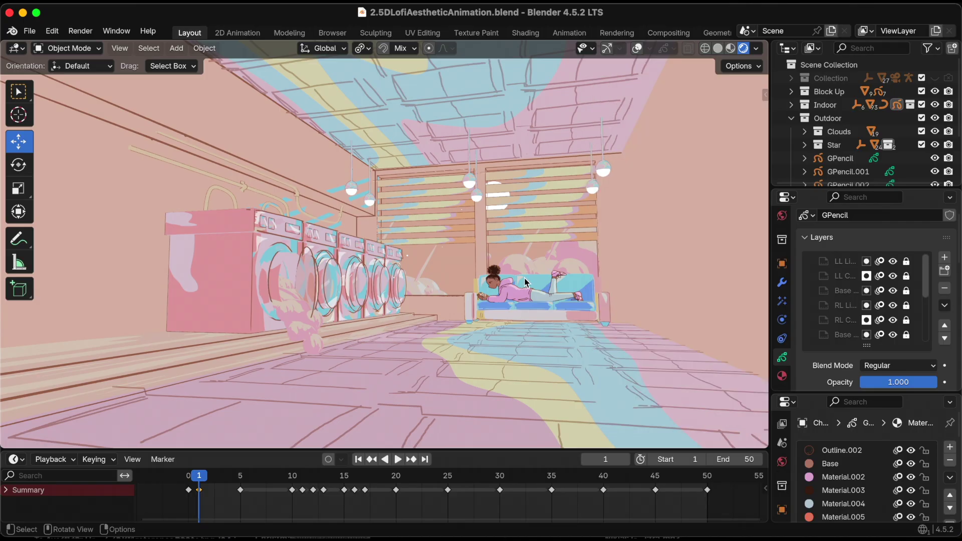
Step: Show the viewport gizmos and overlays, and save the file with all objects deselected
left_click(607, 52)
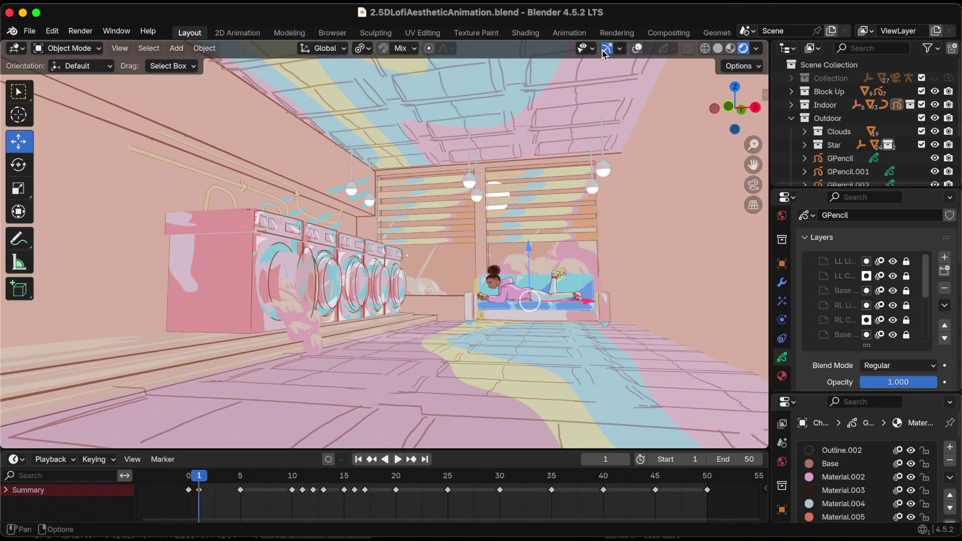
left_click(637, 49)
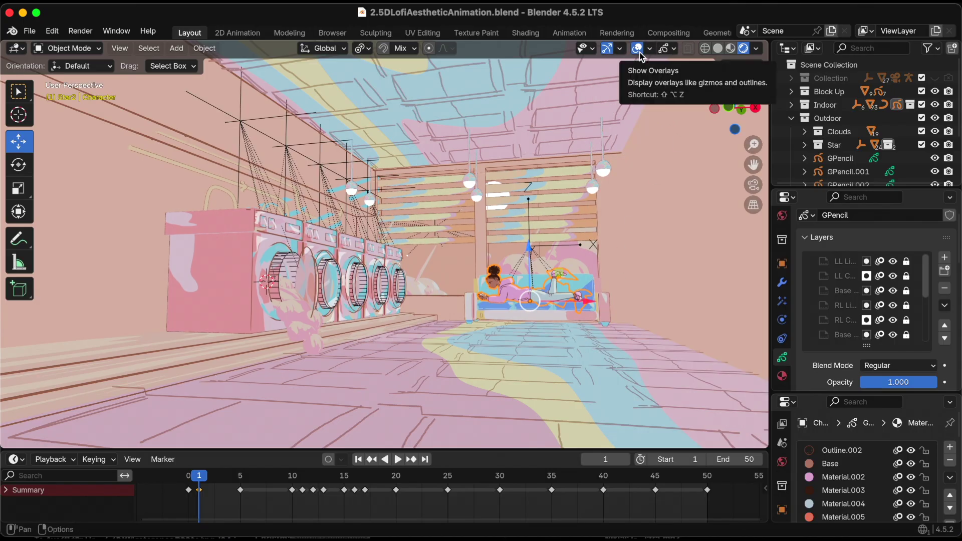
left_click(149, 48)
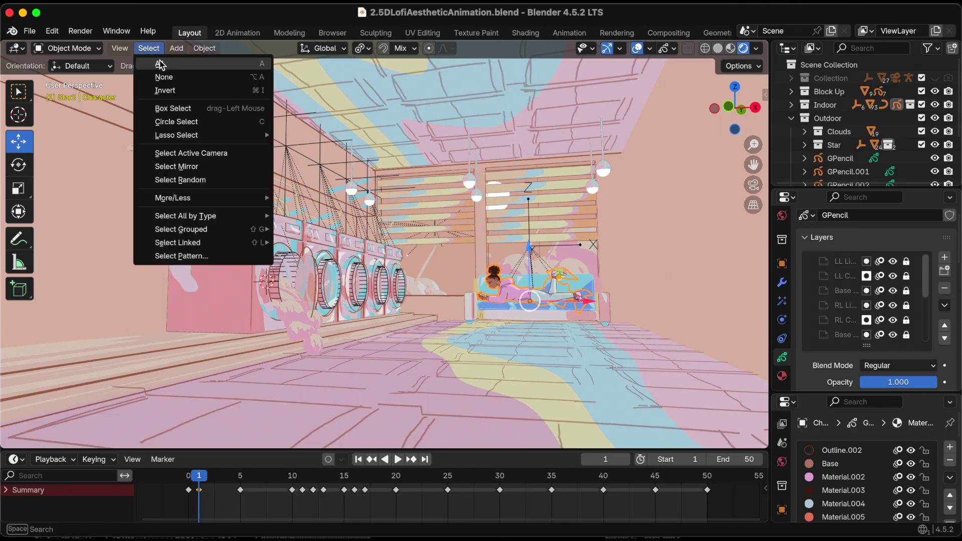
left_click(159, 77)
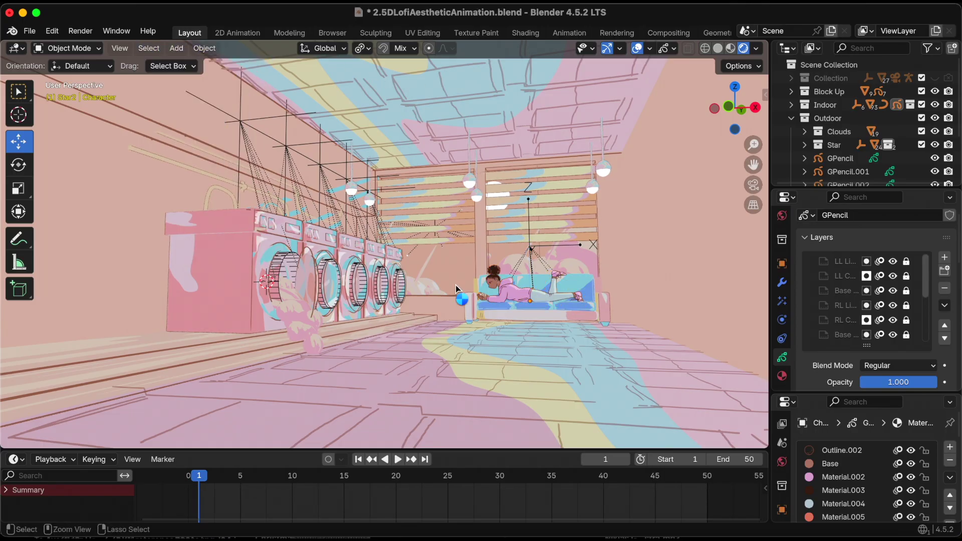
key("super+s")
Step: Add a UV sphere mesh and scale it down to less than half its size
key("shift+a")
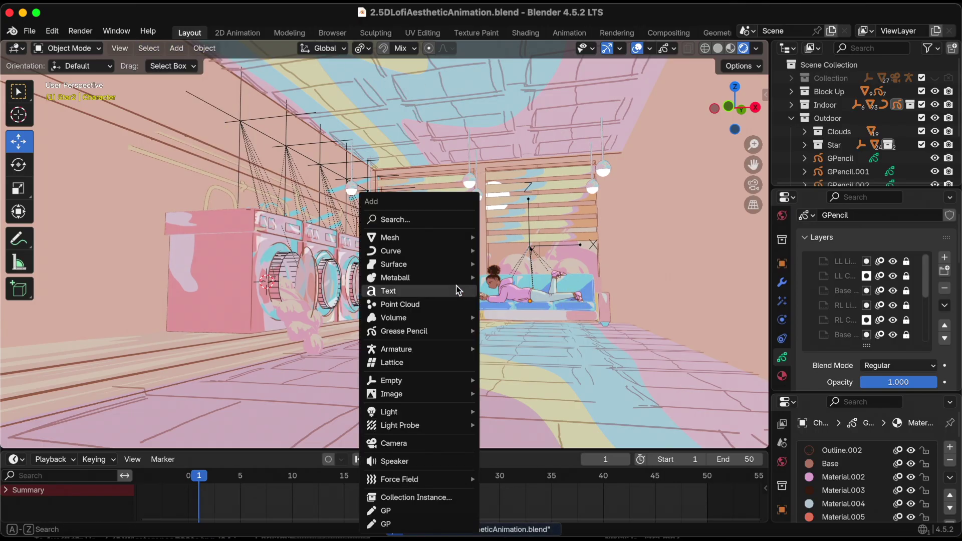
mouse_move(431, 238)
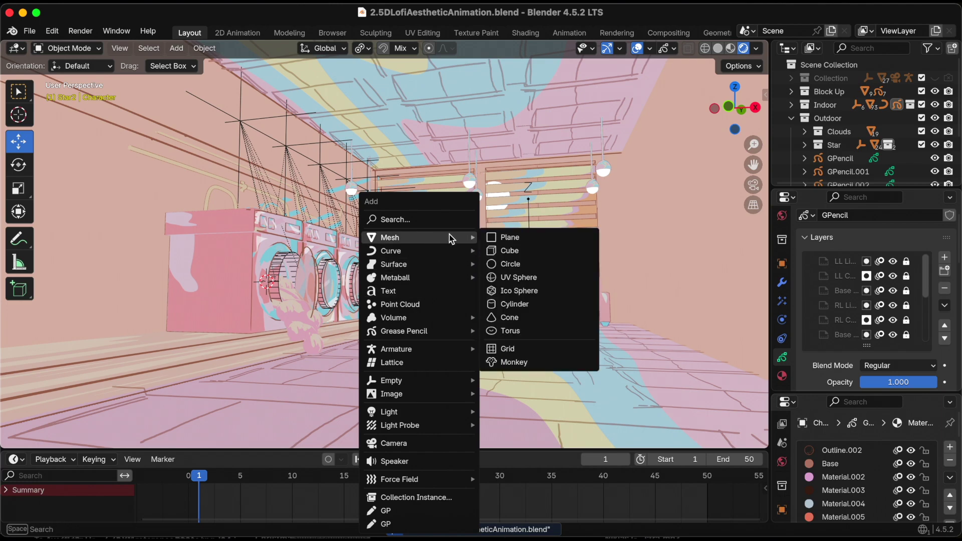
left_click(575, 278)
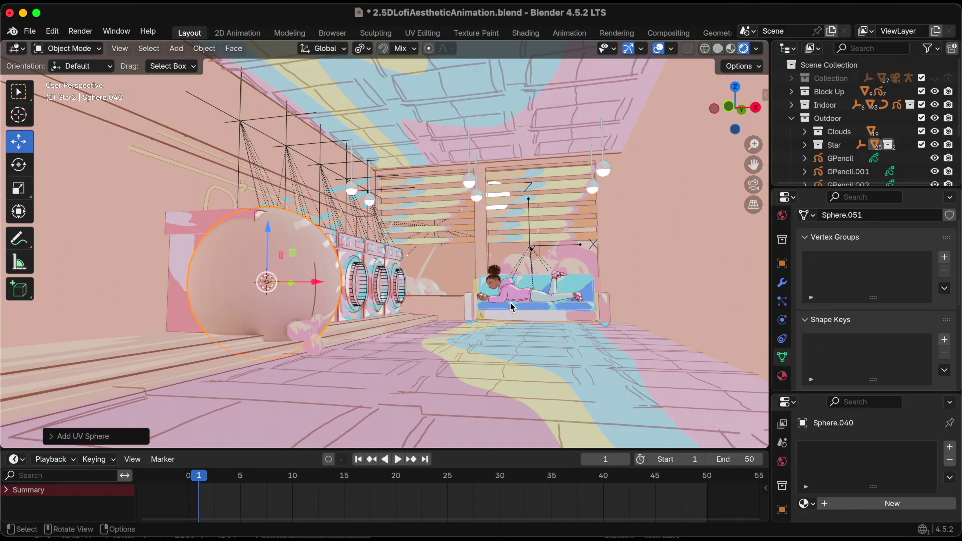
key("s")
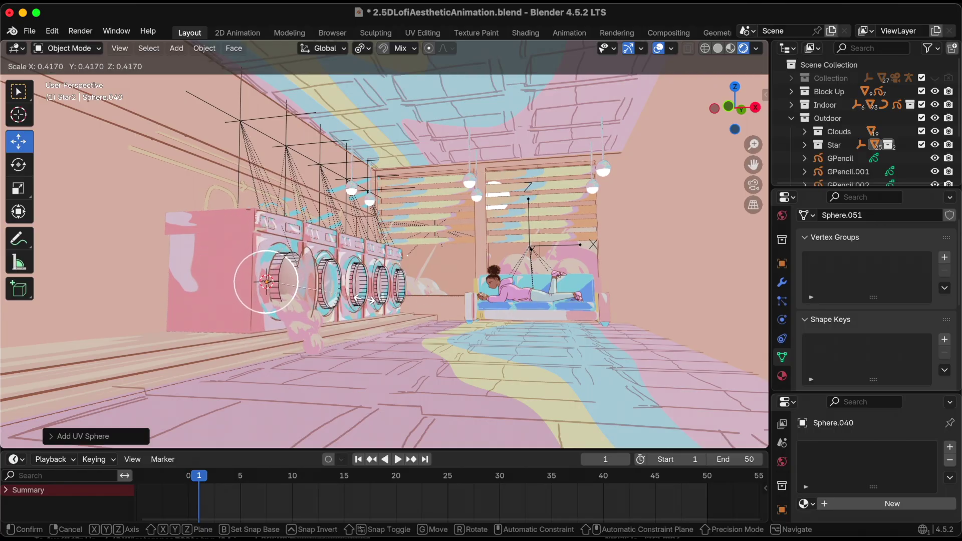
left_click(360, 300)
Step: Move the sphere onto the floor beside the couch's armrest nearest the washing machines, shrink it slightly, and save the file
key("g")
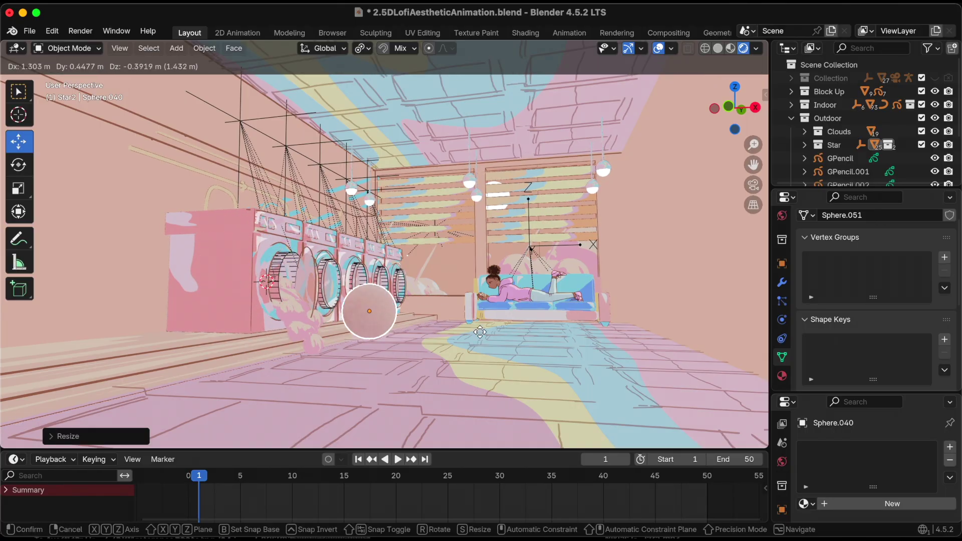
left_click(537, 339)
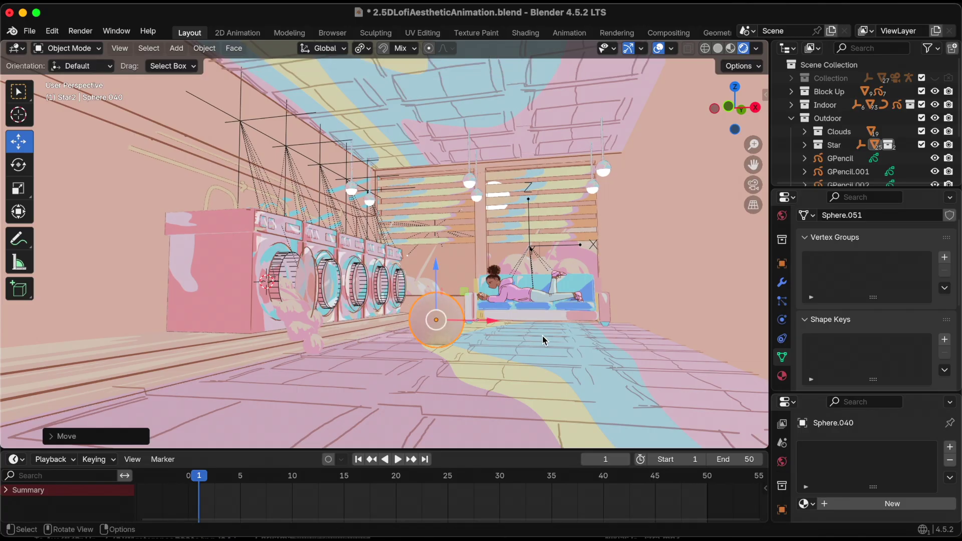
key("s")
left_click(515, 328)
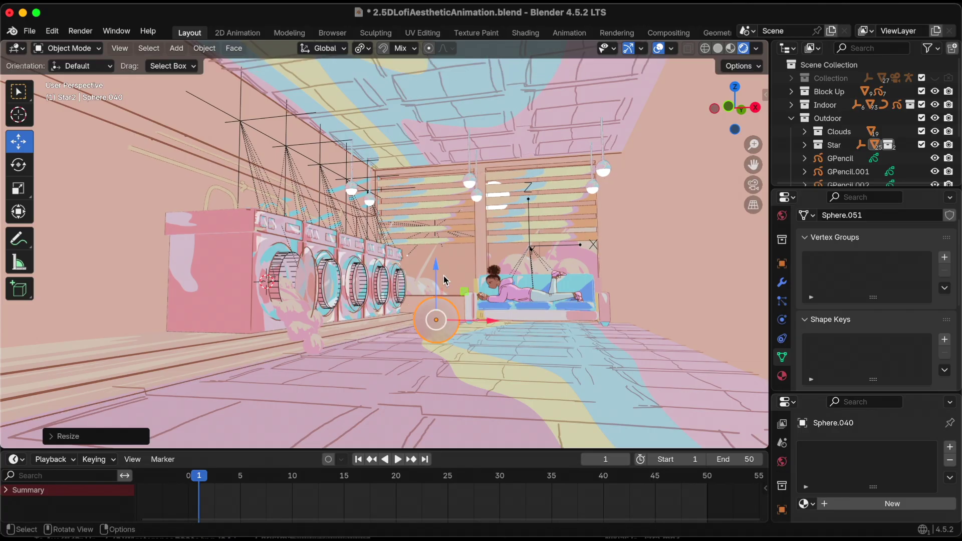
left_click_drag(435, 272, 436, 265)
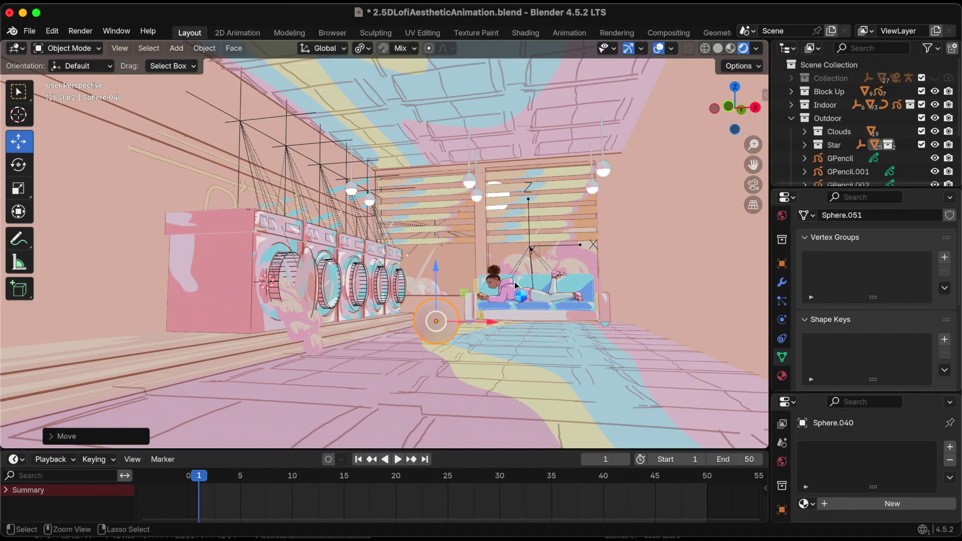
key("super+s")
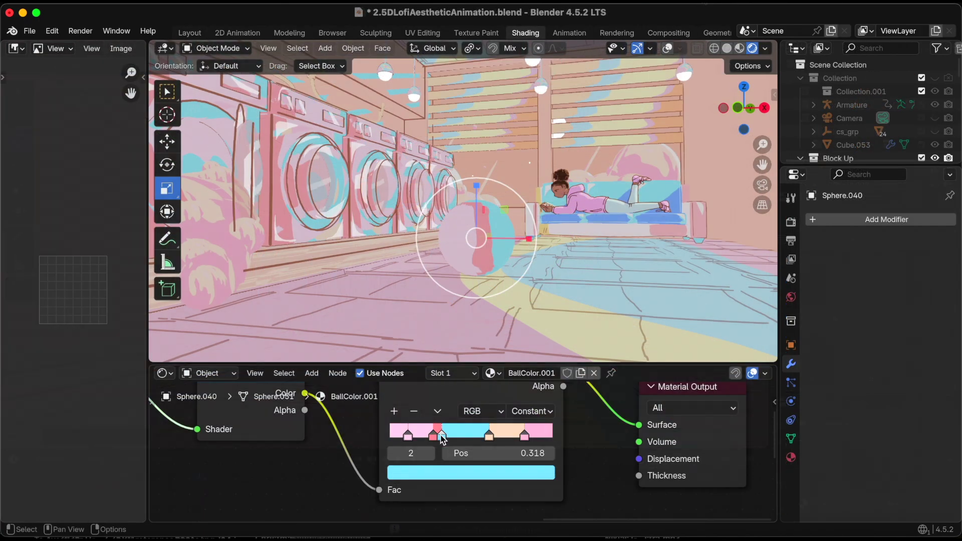
Step: Place the cyan stop of the ball material's color ramp at 0.311, and save the file back in the Layout workspace
left_click_drag(441, 434, 441, 436)
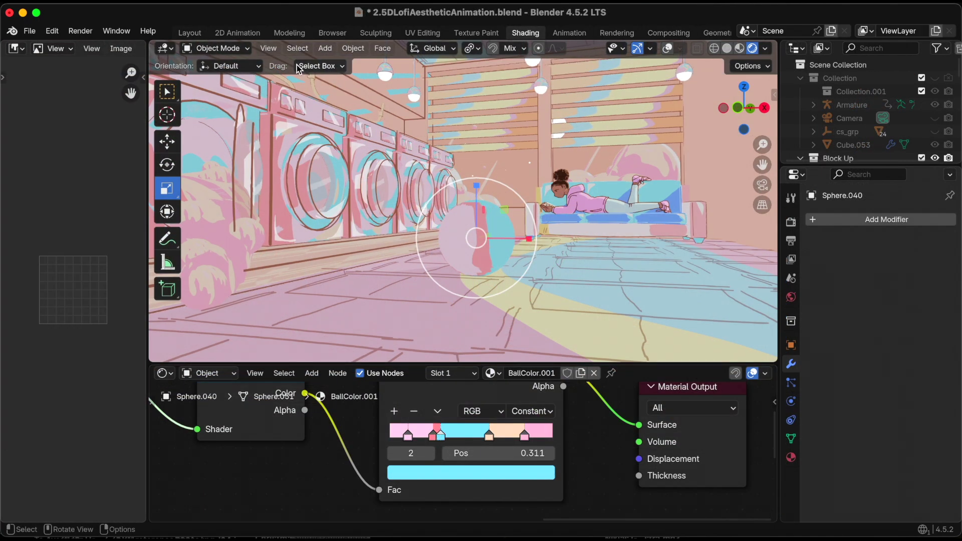
left_click(191, 32)
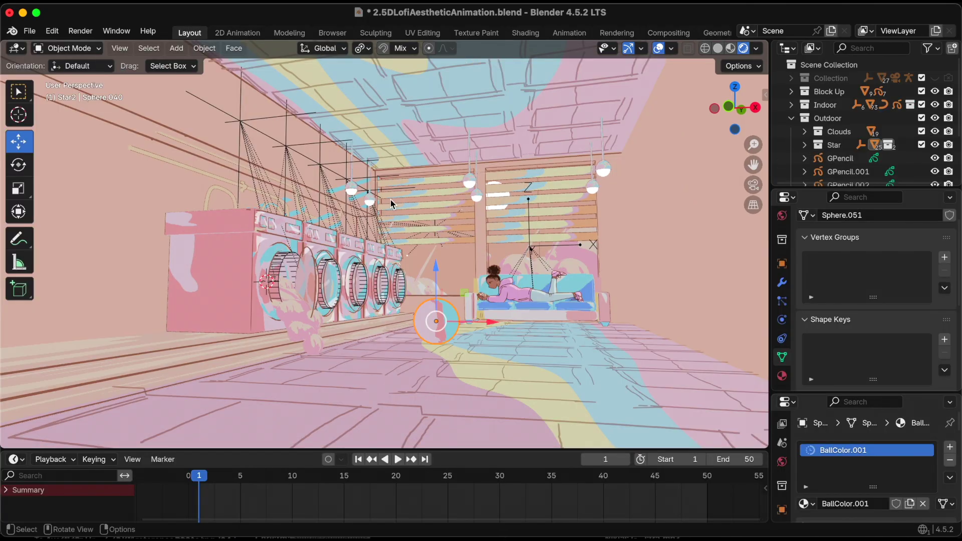
middle_click_drag(498, 249, 501, 244)
left_click_drag(474, 246, 474, 248)
middle_click_drag(536, 245, 533, 239)
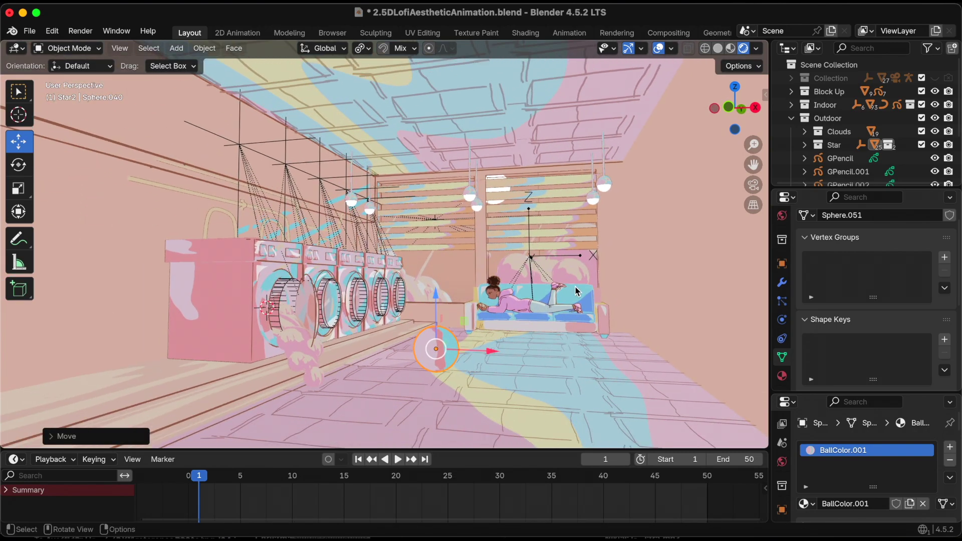
key("ctrl")
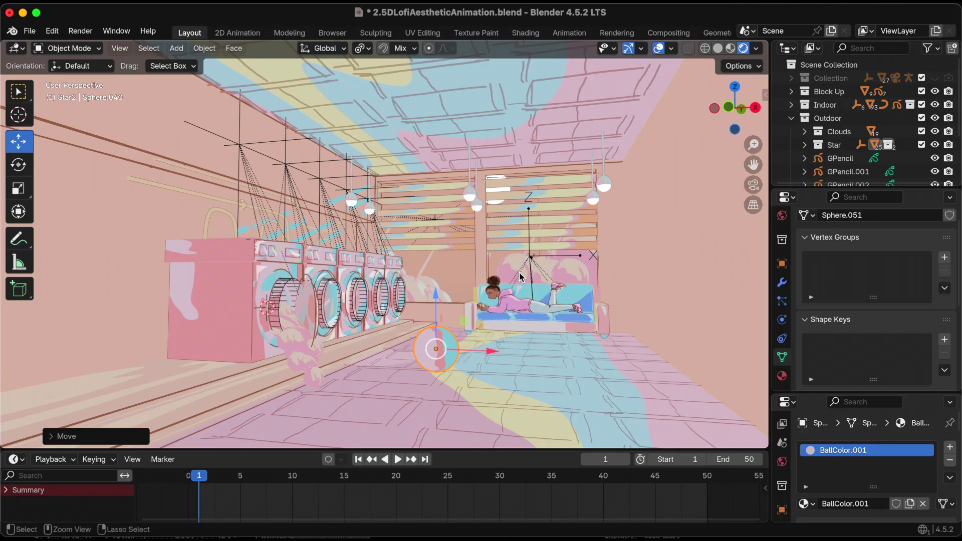
key("ctrl+s")
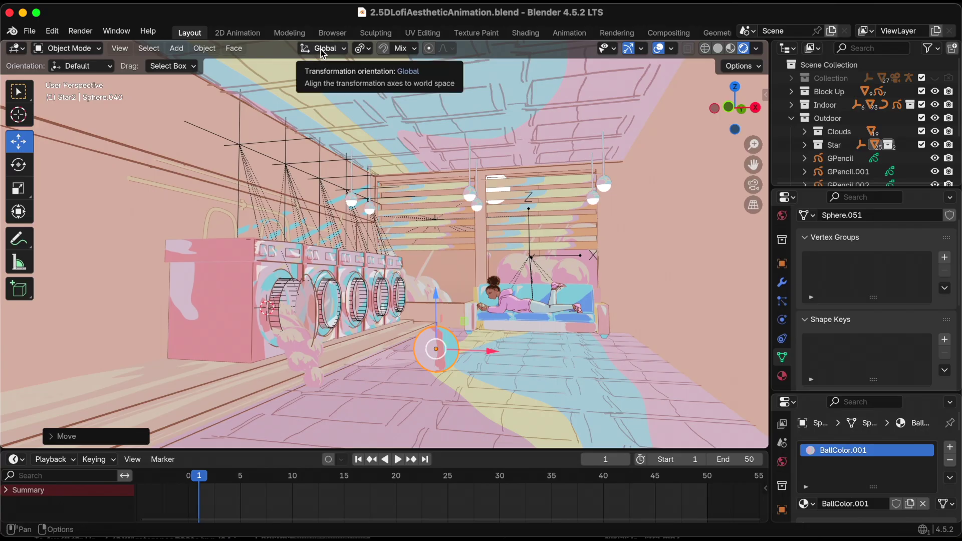
Step: Set the transform pivot point to 3D Cursor, snap the cursor to the selected sphere, and save the file
left_click(341, 49)
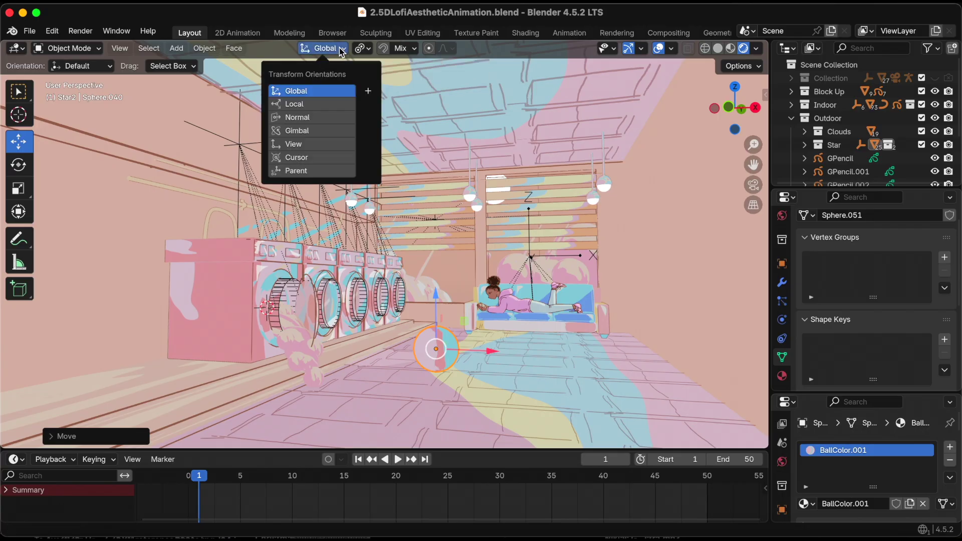
mouse_move(368, 50)
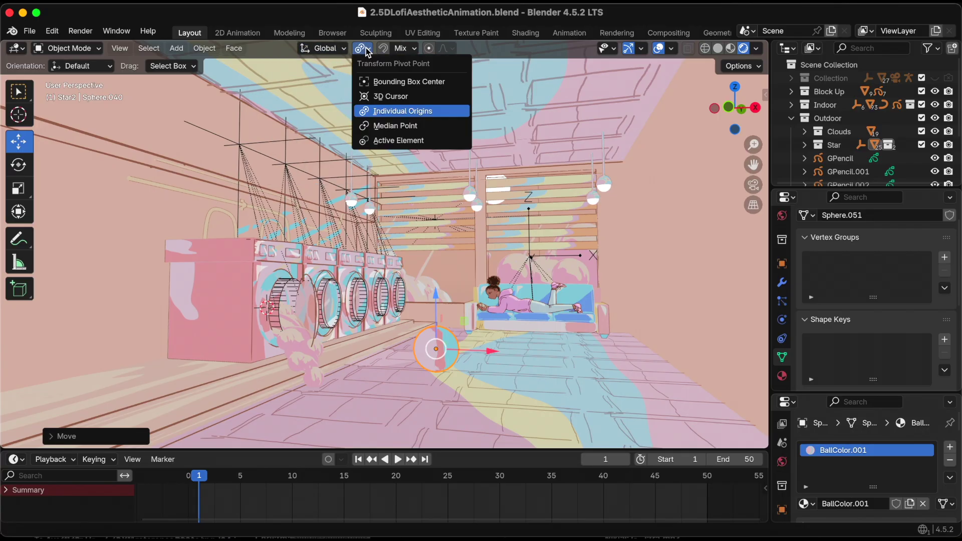
left_click(392, 97)
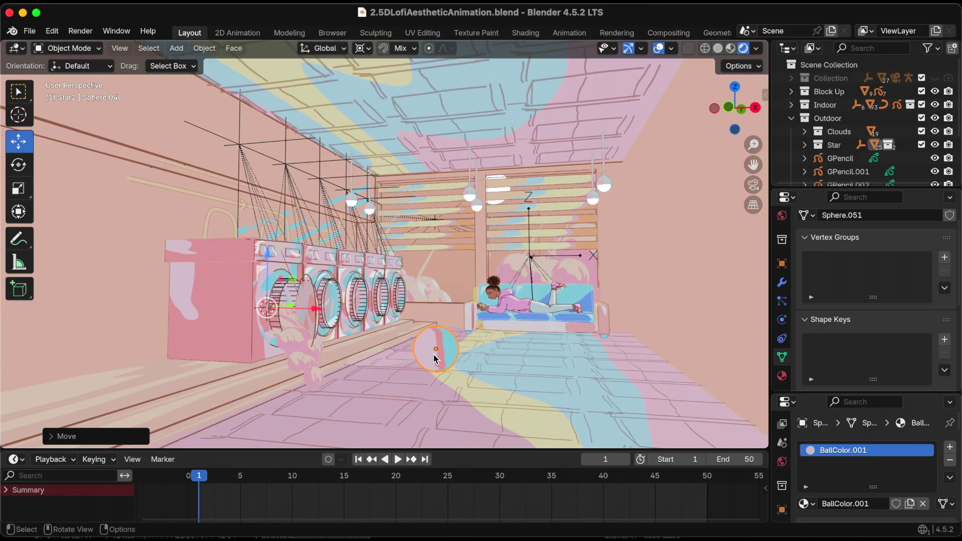
key("shift+s")
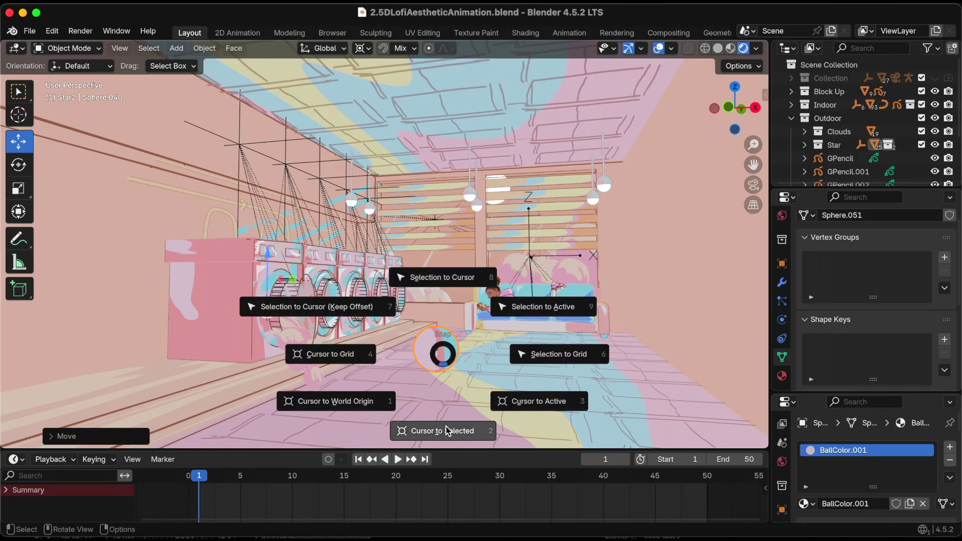
left_click(440, 429)
key("ctrl+s")
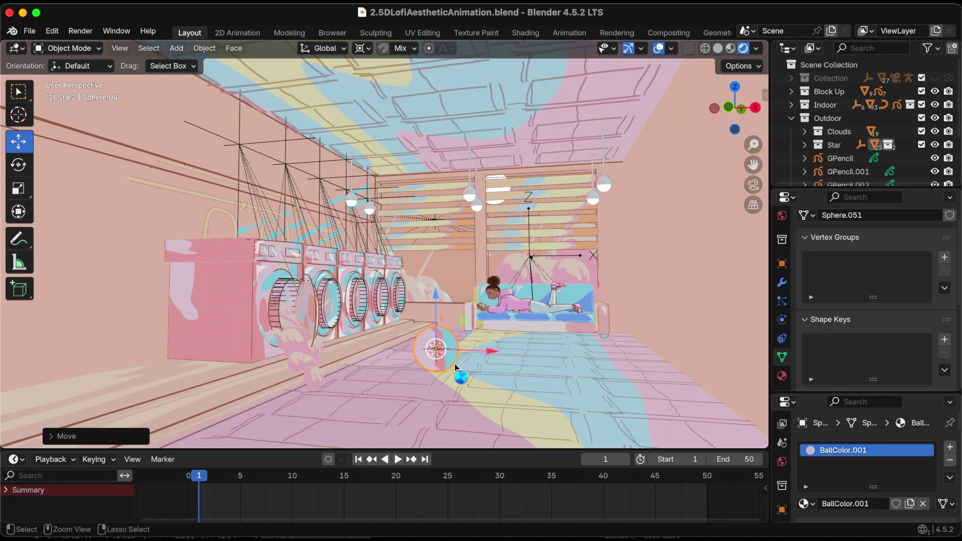
key("ctrl+s")
Step: Activate the freehand Annotate tool, keeping its stroke placement at the 3D cursor
left_click(18, 241)
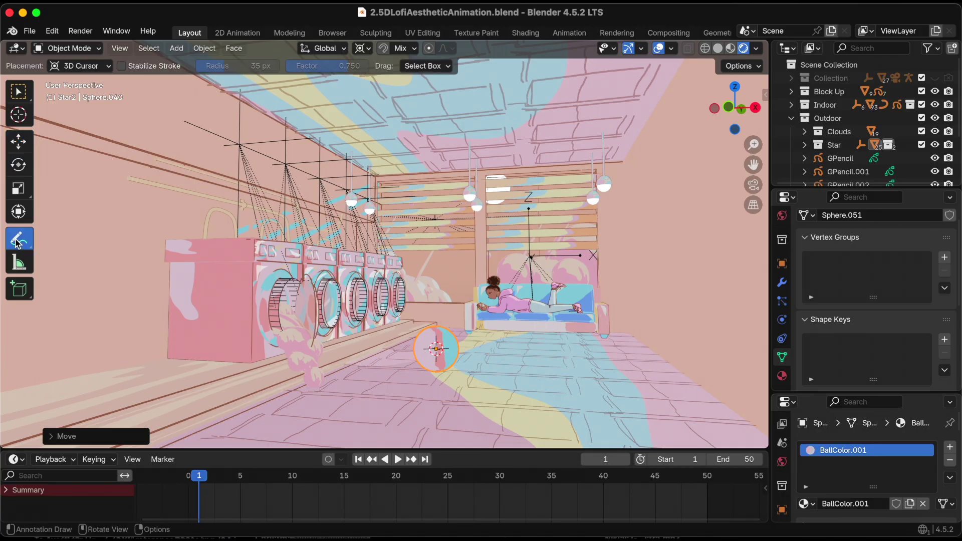
left_click(16, 241)
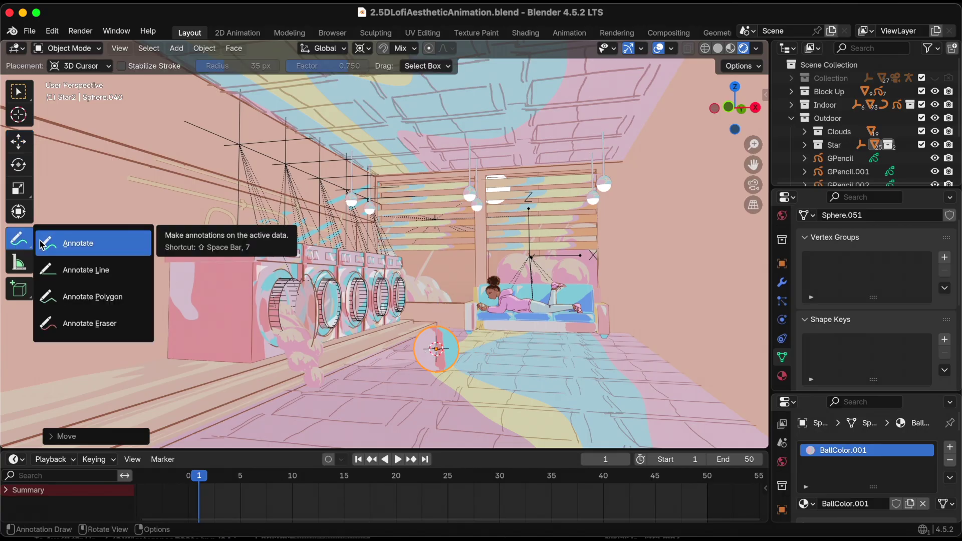
left_click(64, 245)
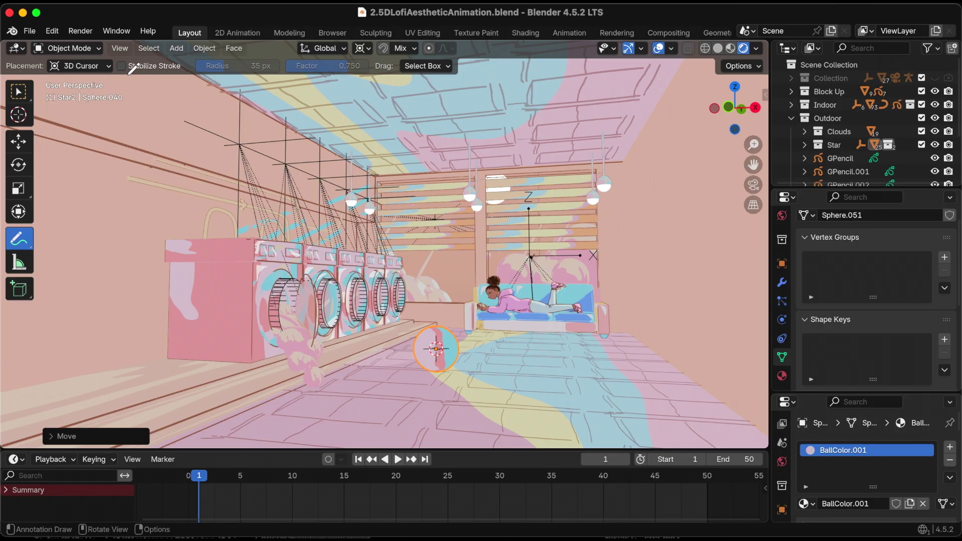
left_click(81, 46)
left_click(80, 46)
Step: Draw an annotation path from beside the sphere around the whole room, cross it with short timing ticks, and save the file
mouse_move(397, 360)
left_mouse_down()
mouse_move(276, 381)
mouse_move(230, 369)
mouse_move(138, 316)
mouse_move(145, 200)
mouse_move(176, 131)
mouse_move(326, 103)
mouse_move(632, 114)
mouse_move(688, 153)
mouse_move(713, 240)
mouse_move(706, 301)
mouse_move(681, 348)
mouse_move(594, 365)
left_mouse_up()
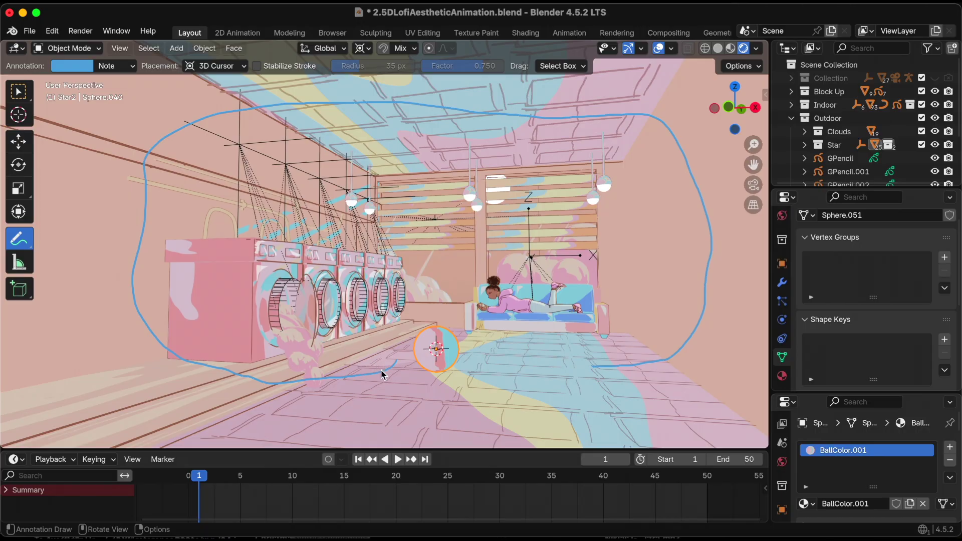
left_click_drag(394, 361, 396, 364)
left_click_drag(348, 373, 347, 383)
left_click_drag(277, 380, 275, 387)
left_click_drag(196, 357, 190, 366)
left_click_drag(147, 316, 140, 322)
left_click_drag(134, 243, 148, 244)
left_click_drag(140, 173, 153, 173)
left_click_drag(164, 131, 169, 140)
left_click_drag(258, 107, 261, 116)
left_click_drag(389, 94, 391, 110)
left_click_drag(585, 110, 588, 125)
left_click_drag(687, 328, 700, 341)
left_click_drag(681, 335, 694, 349)
mouse_move(668, 349)
left_mouse_down()
mouse_move(674, 362)
mouse_move(647, 369)
left_mouse_up()
mouse_move(623, 359)
left_mouse_down()
mouse_move(625, 374)
mouse_move(612, 372)
left_mouse_up()
left_click_drag(604, 361, 600, 373)
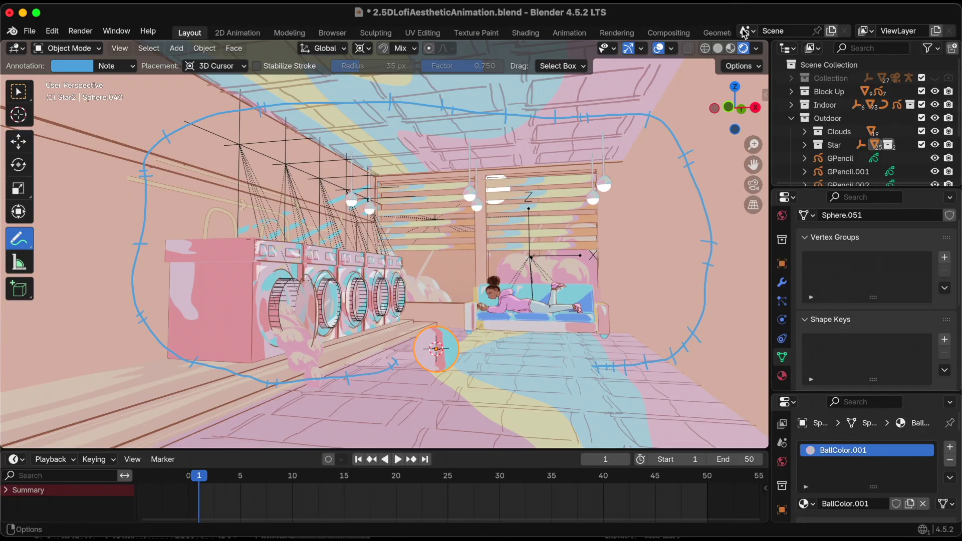
key("super+s")
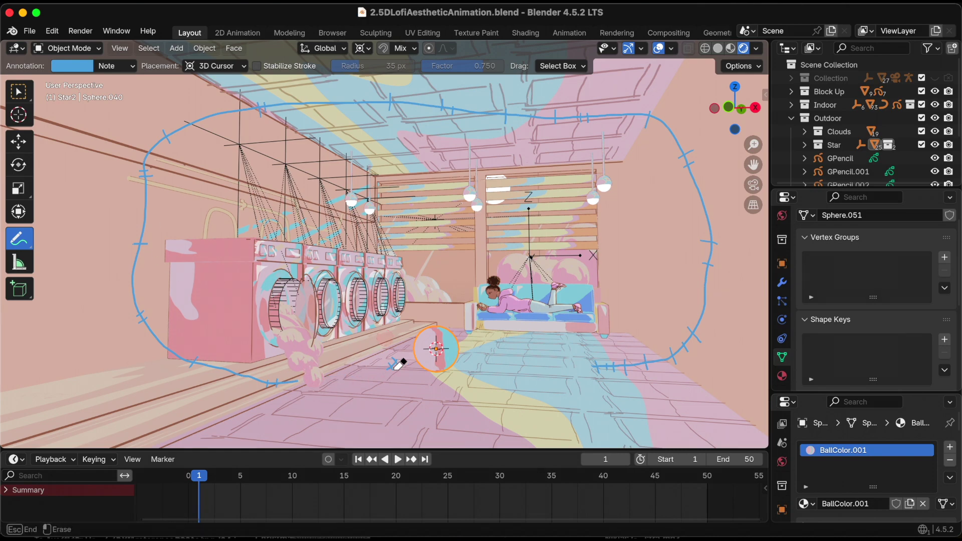
Step: Erase the whole annotation path together with its timing ticks
mouse_move(162, 182)
right_mouse_down()
mouse_move(156, 326)
mouse_move(221, 365)
mouse_move(287, 363)
mouse_move(319, 377)
right_mouse_up()
mouse_move(499, 359)
right_mouse_down()
mouse_move(693, 337)
mouse_move(706, 189)
mouse_move(650, 113)
mouse_move(491, 108)
mouse_move(336, 78)
mouse_move(257, 88)
right_mouse_up()
right_click_drag(177, 136, 155, 129)
right_click_drag(128, 254, 129, 293)
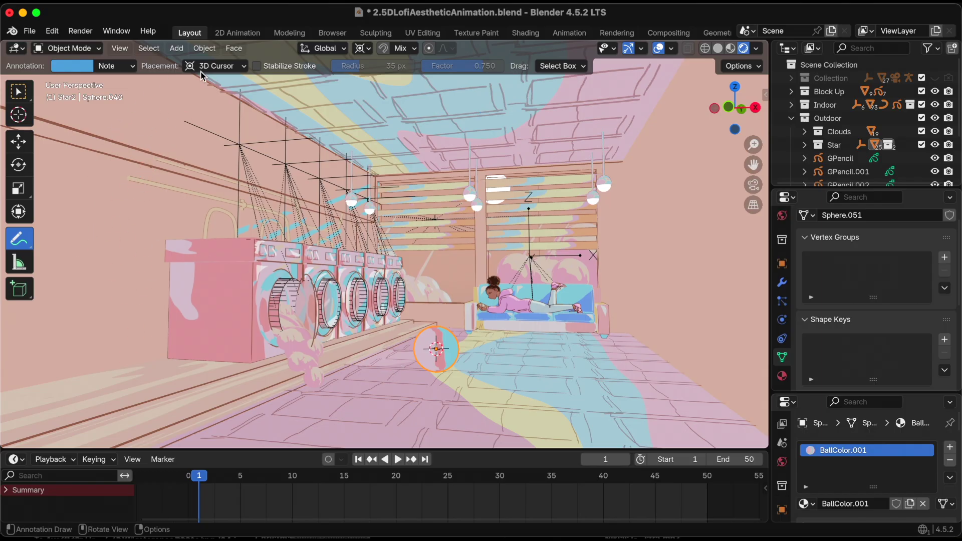
Step: Set the annotation stroke placement to Surface and save the file
left_click(229, 70)
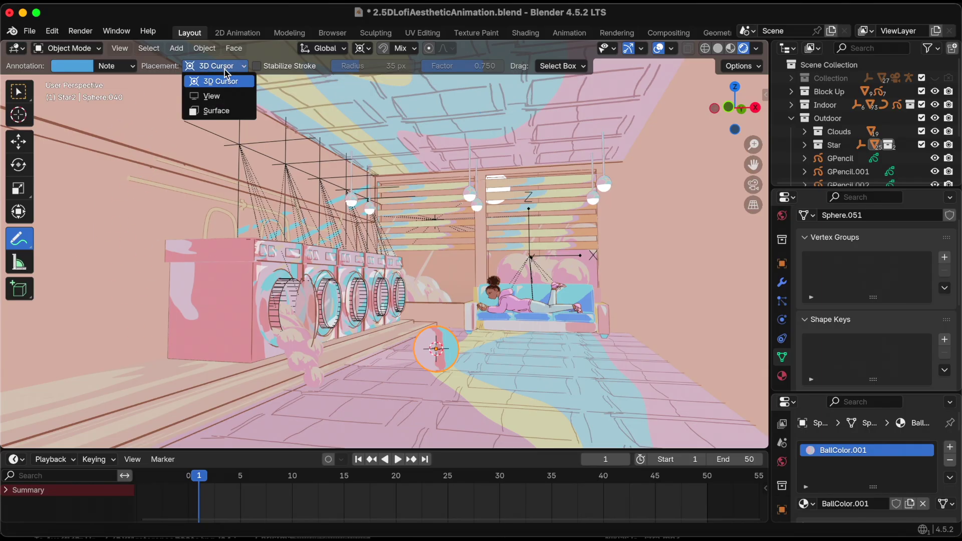
left_click(216, 111)
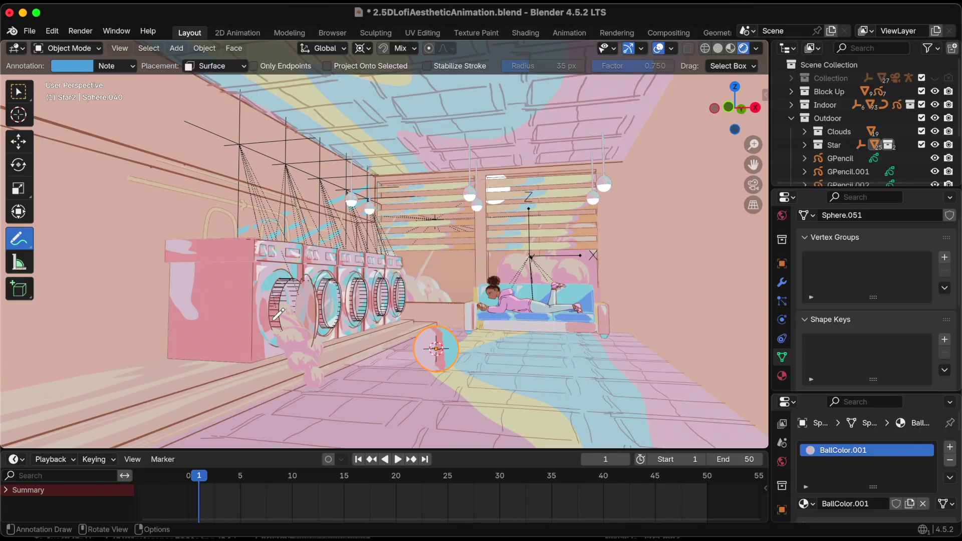
key("super+s")
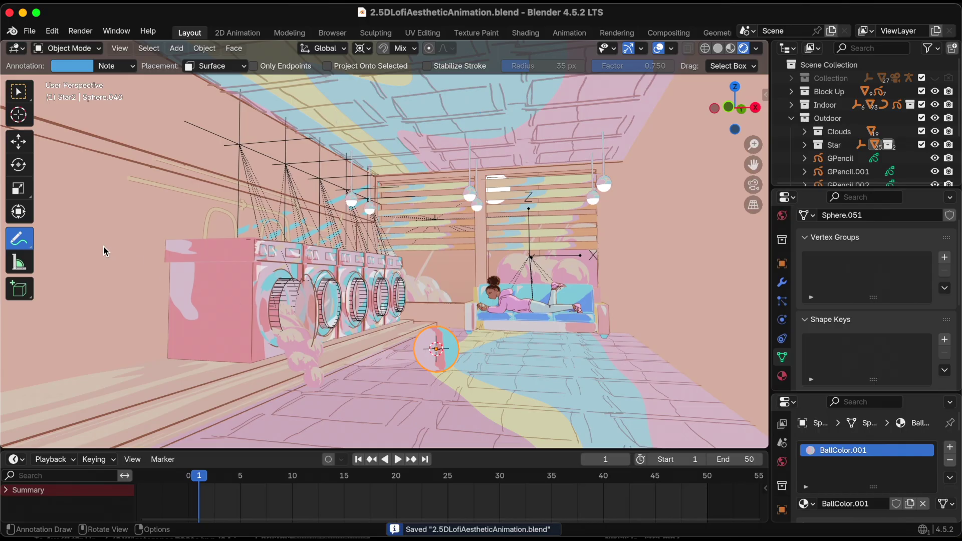
Step: Draw an annotation trajectory from the sphere around the room, ending in waves on the floor, crossed with timing ticks, and save
mouse_move(406, 367)
left_mouse_down()
mouse_move(182, 363)
mouse_move(171, 118)
mouse_move(385, 81)
mouse_move(662, 101)
mouse_move(710, 346)
mouse_move(627, 369)
mouse_move(550, 408)
mouse_move(501, 399)
left_mouse_up()
left_click_drag(248, 376, 242, 391)
left_click_drag(129, 305, 141, 297)
left_click_drag(129, 295, 138, 291)
left_click_drag(127, 286, 138, 281)
left_click_drag(125, 271, 139, 266)
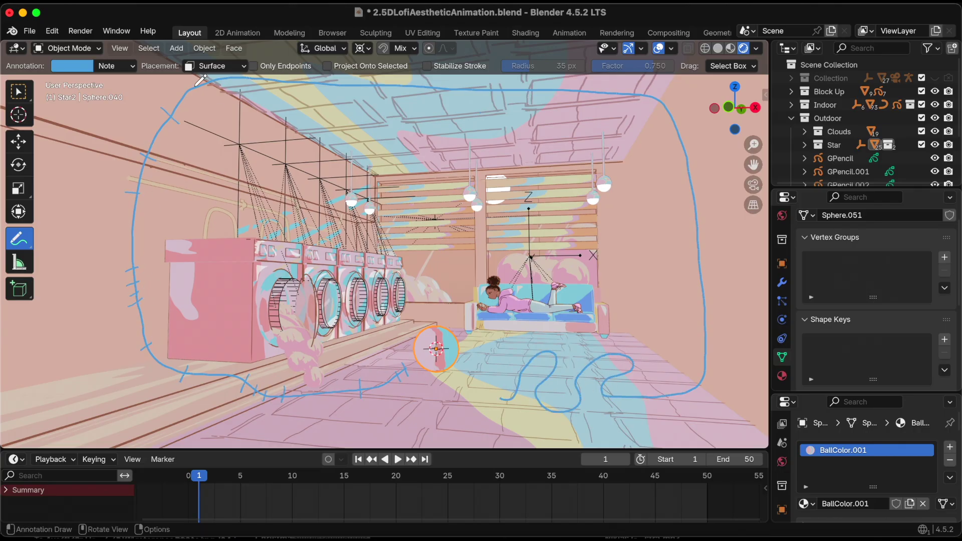
key("super+s")
left_click_drag(532, 85, 533, 100)
left_click_drag(578, 88, 576, 98)
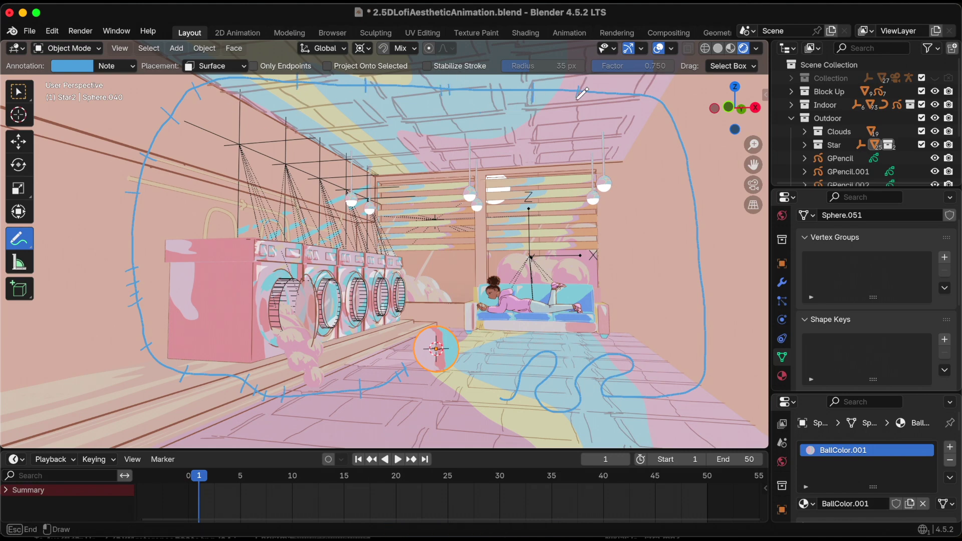
left_click_drag(653, 115, 668, 98)
left_click_drag(674, 161, 699, 157)
left_click_drag(680, 206, 701, 206)
left_click_drag(696, 319, 713, 320)
left_click_drag(703, 354, 716, 357)
mouse_move(696, 378)
left_mouse_down()
mouse_move(708, 388)
mouse_move(675, 402)
left_mouse_up()
left_click_drag(660, 393, 657, 403)
mouse_move(653, 394)
left_mouse_down()
mouse_move(648, 403)
mouse_move(608, 403)
left_mouse_up()
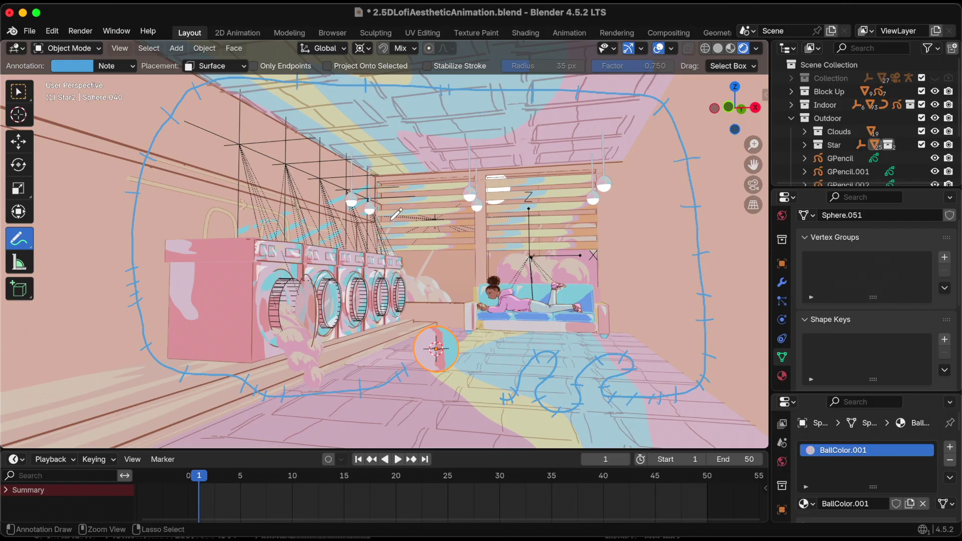
key("super+s")
Step: Animate the sphere's position along the annotated trajectory with the Animation Graph add-on, using By step timing, keyframe step 2 and Linear interpolation
left_click_drag(751, 165, 684, 245)
mouse_move(739, 123)
left_mouse_down()
mouse_move(747, 116)
mouse_move(734, 121)
left_mouse_up()
key("super+s")
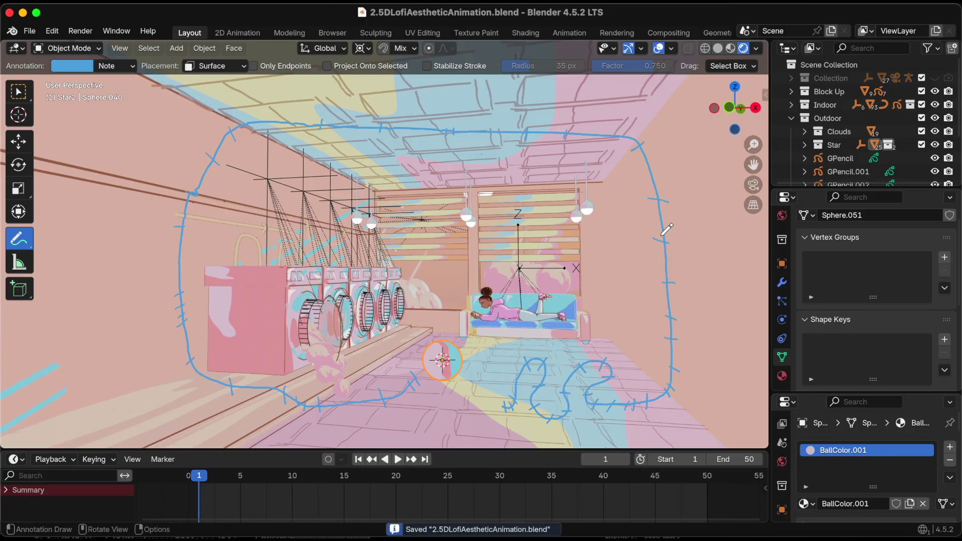
left_click_drag(752, 165, 746, 163)
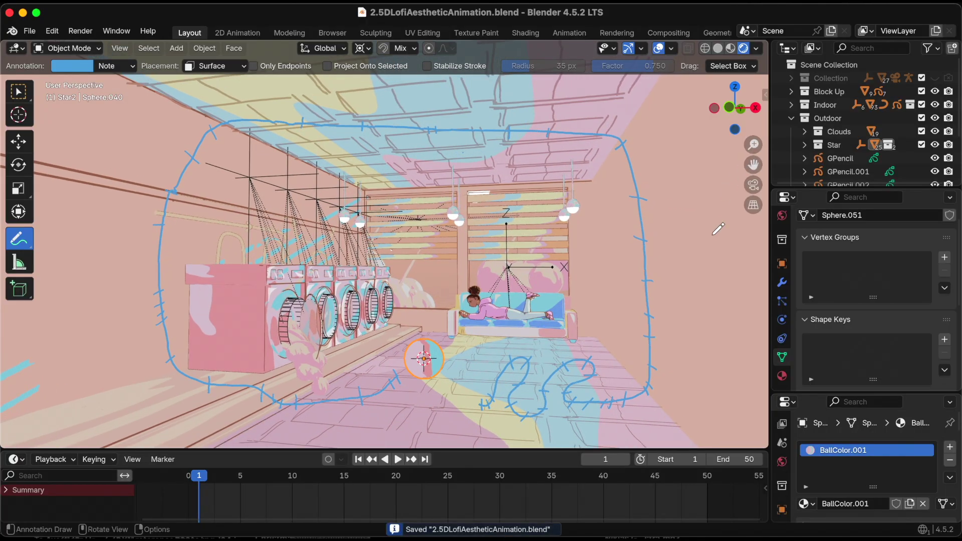
key("n")
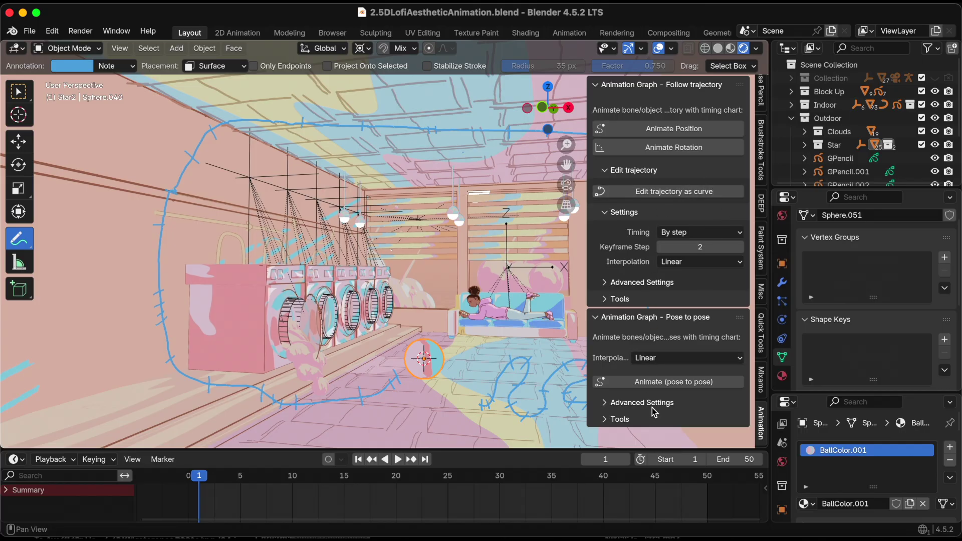
left_click(662, 358)
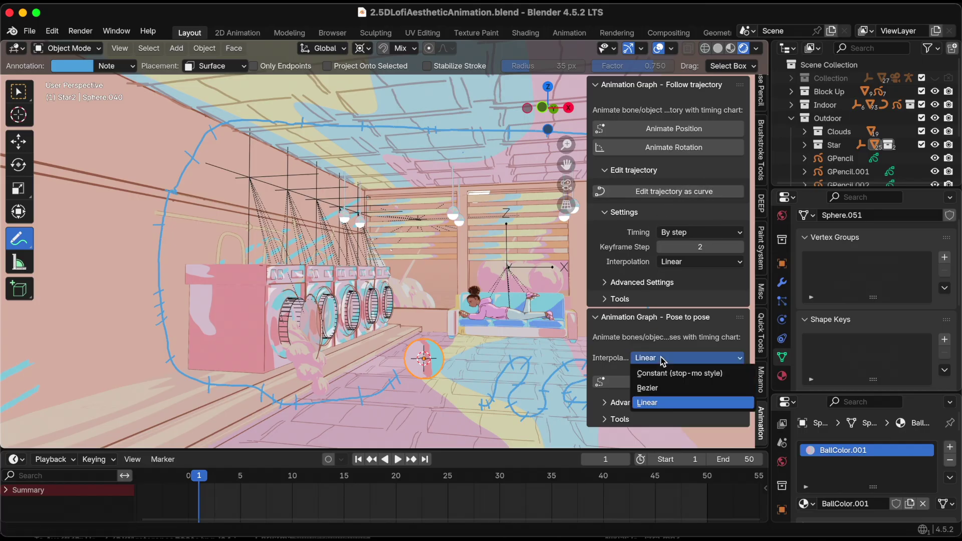
left_click(661, 358)
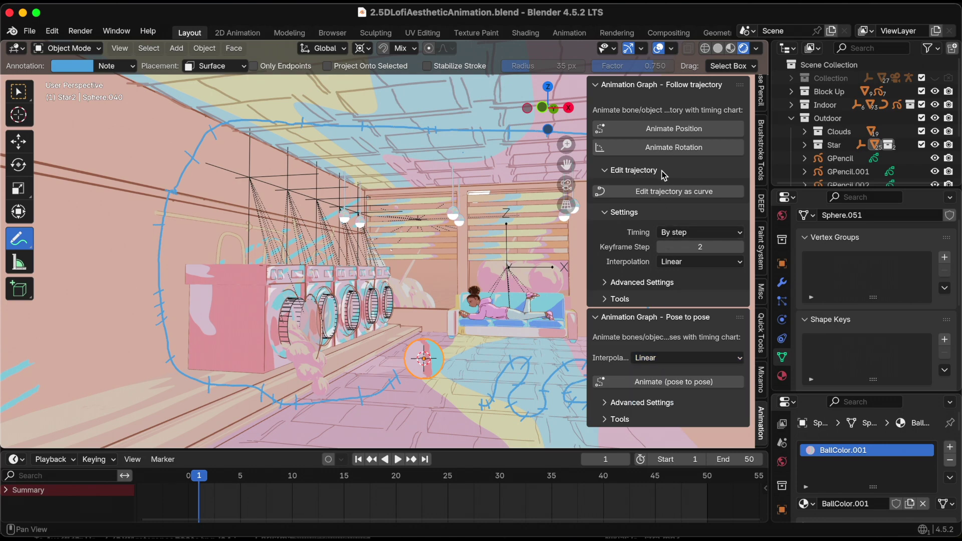
left_click(674, 130)
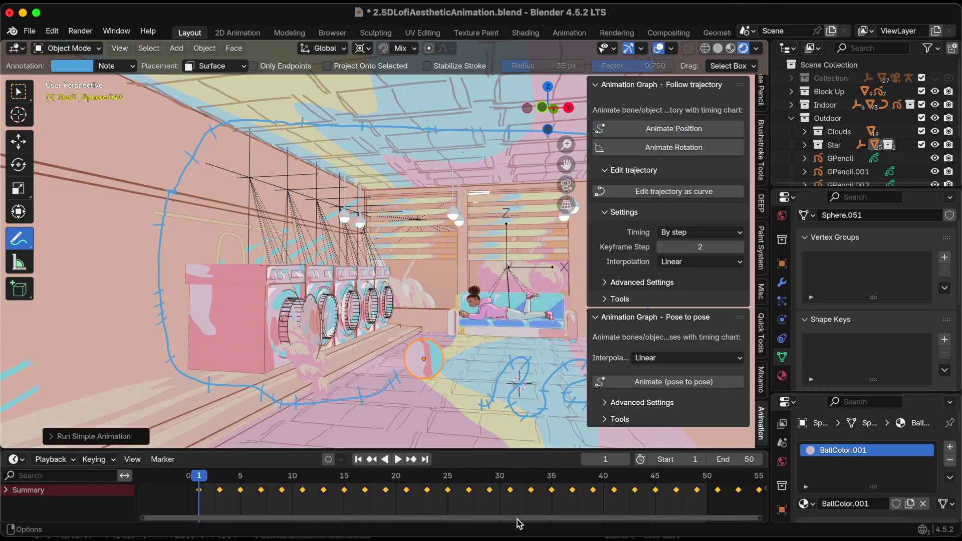
Step: Examine the sphere's generated keyframes along the full timeline and the add-on's timing setting, and hide the add-on's settings
mouse_move(516, 519)
left_mouse_down()
mouse_move(745, 521)
mouse_move(528, 516)
left_mouse_up()
scroll(530, 521, "down", 3)
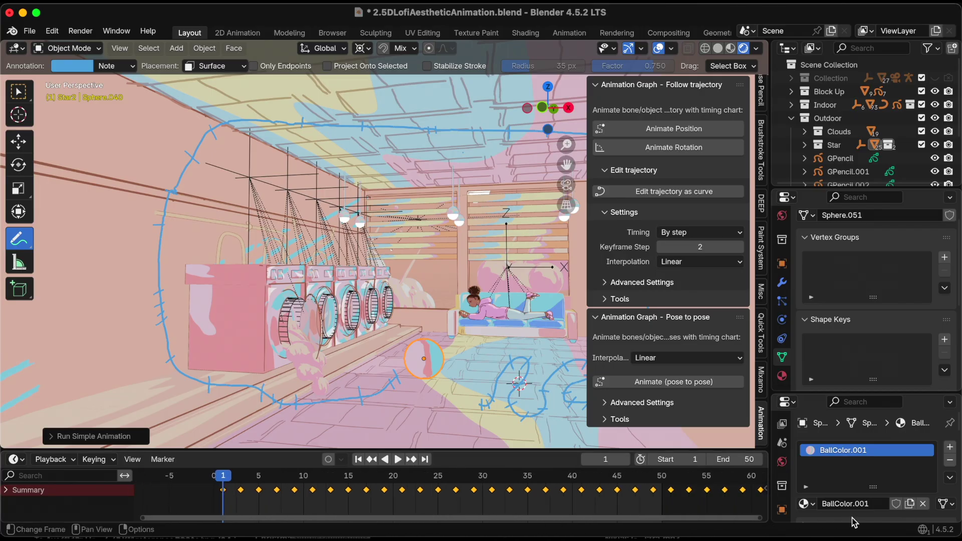
scroll(646, 521, "down", 2)
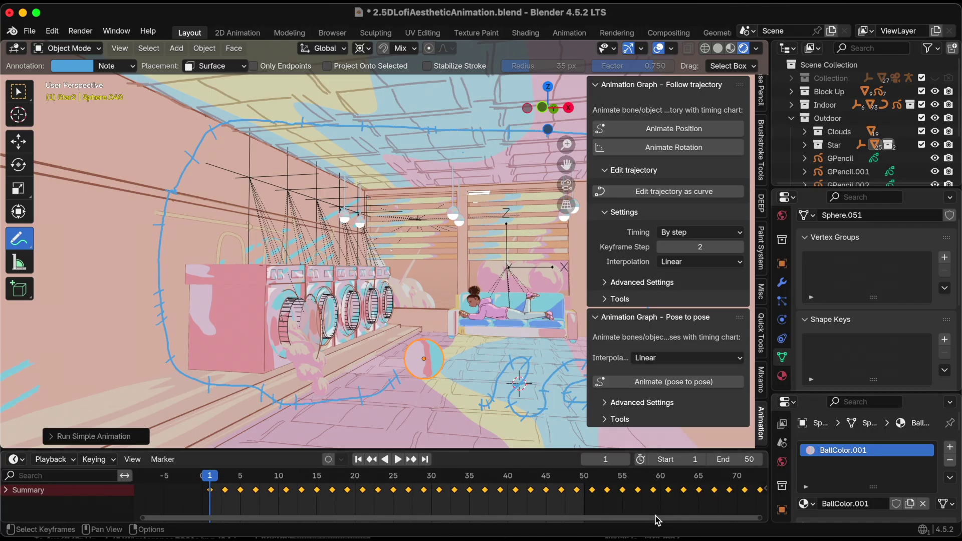
left_click_drag(656, 520, 942, 516)
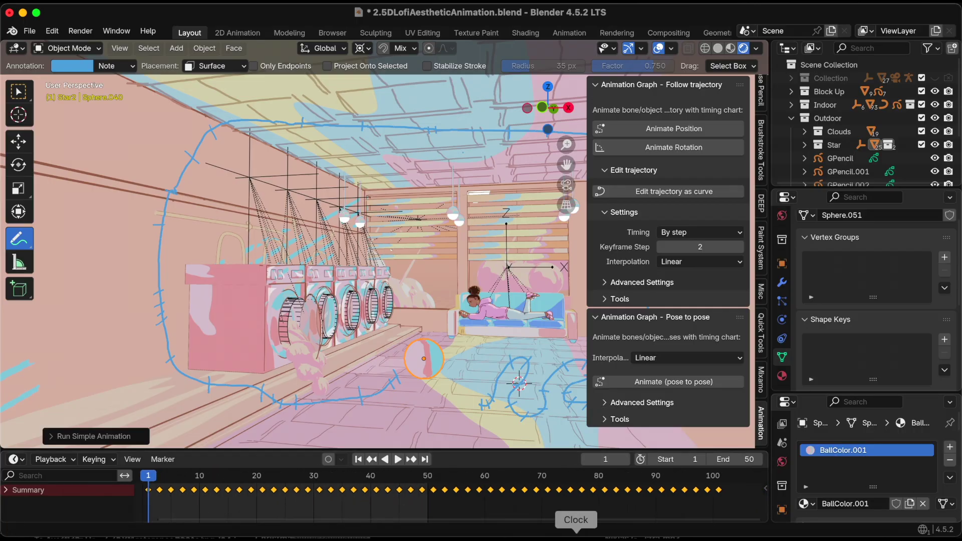
left_click(689, 236)
left_click(689, 236)
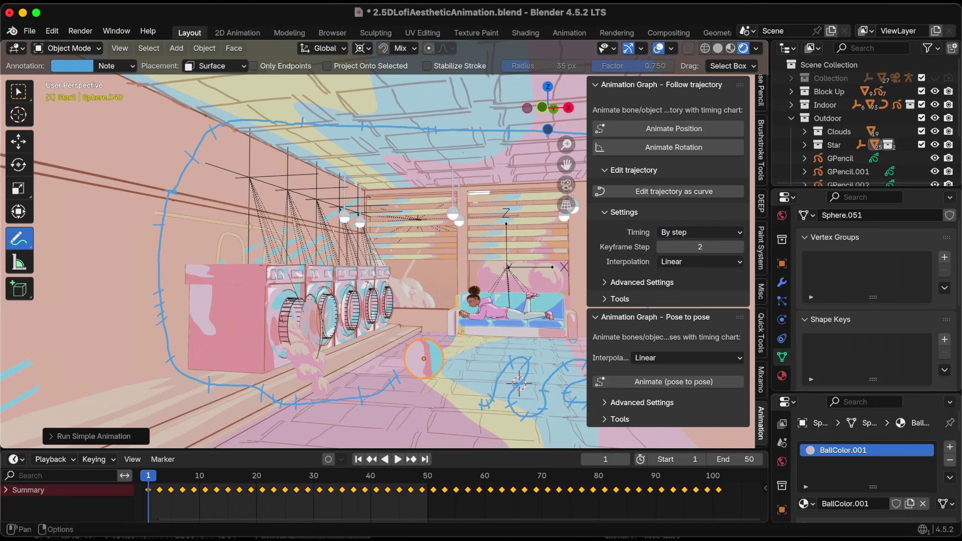
left_click_drag(692, 519, 687, 519)
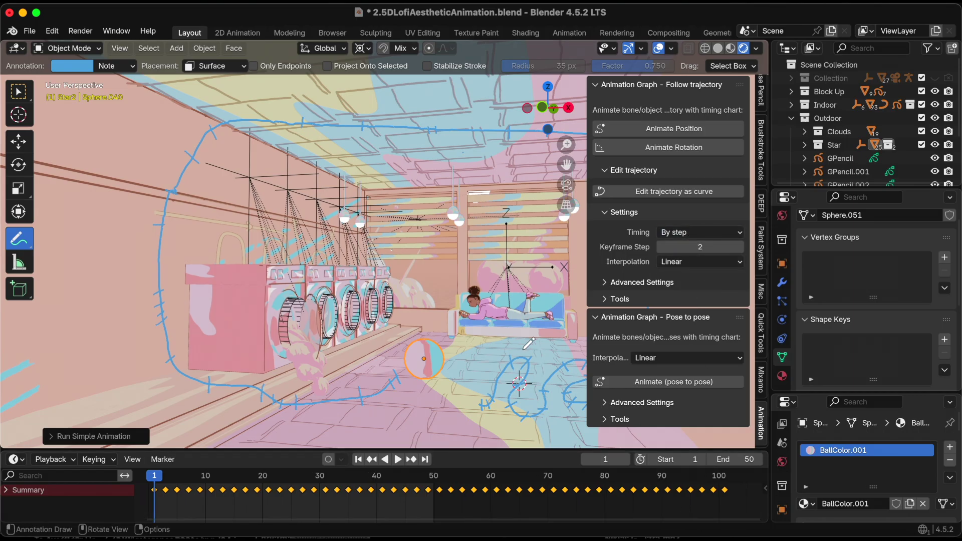
key("n")
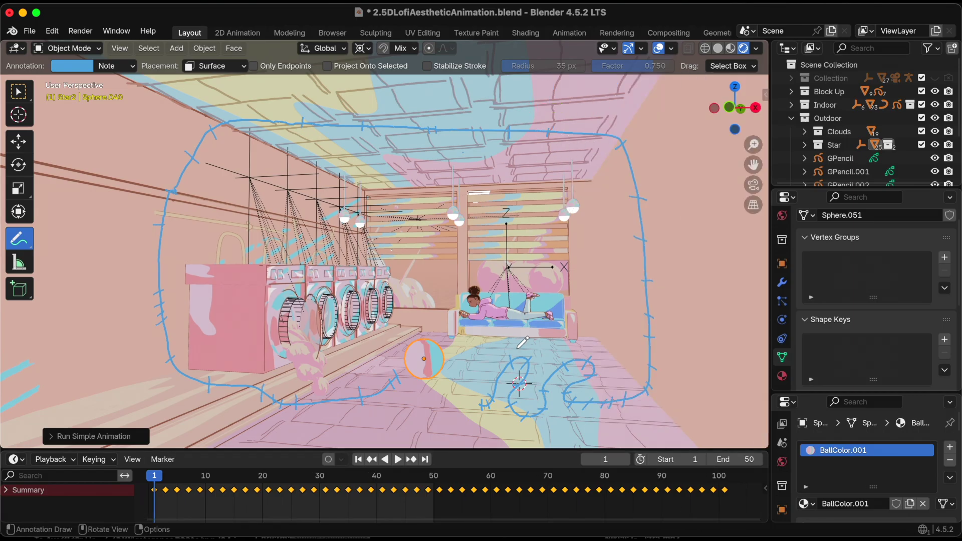
Step: Play back the sphere's trajectory animation briefly and return to the first frame
left_click(398, 460)
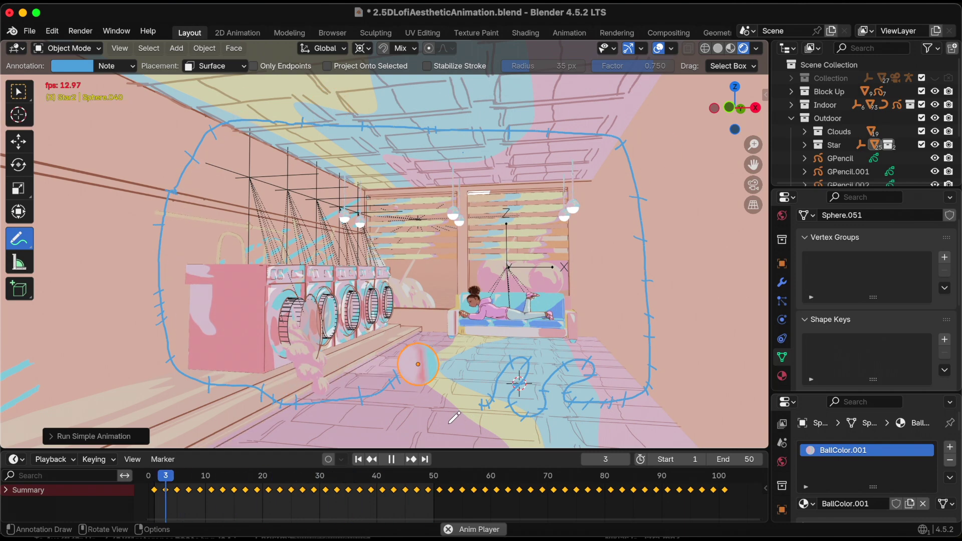
left_click(391, 460)
left_click(358, 459)
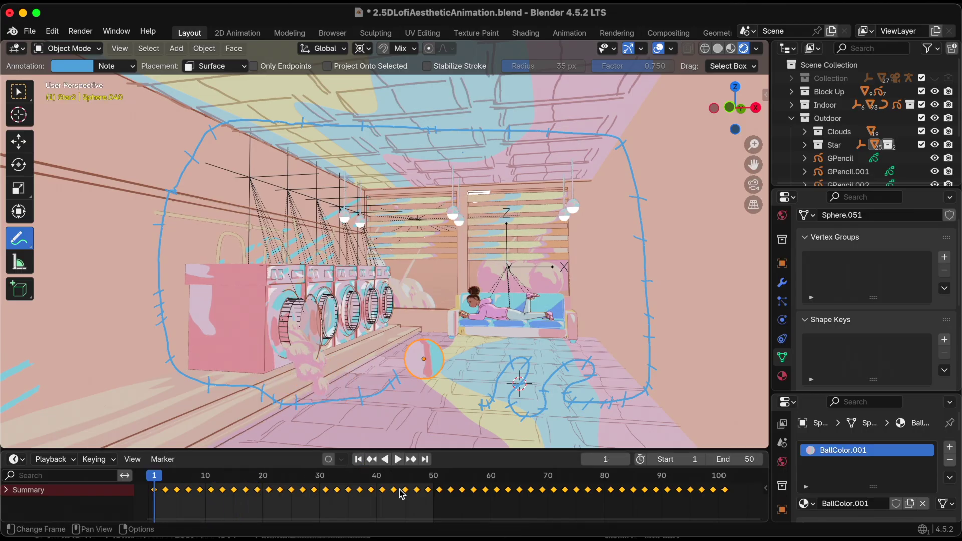
Step: Set the scene's end frame to 106 so playback covers all of the sphere's keyframes, and save the file
left_click(744, 460)
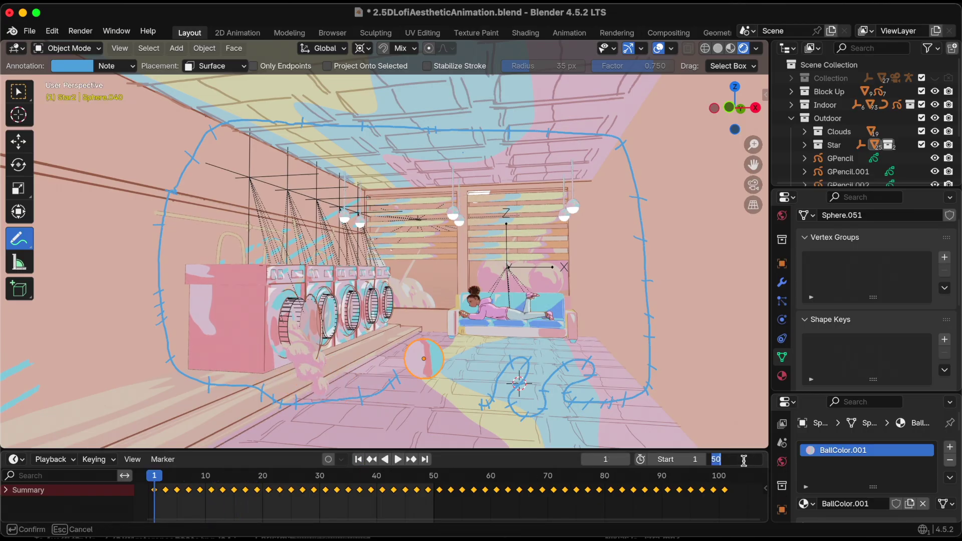
type("100")
key("Return")
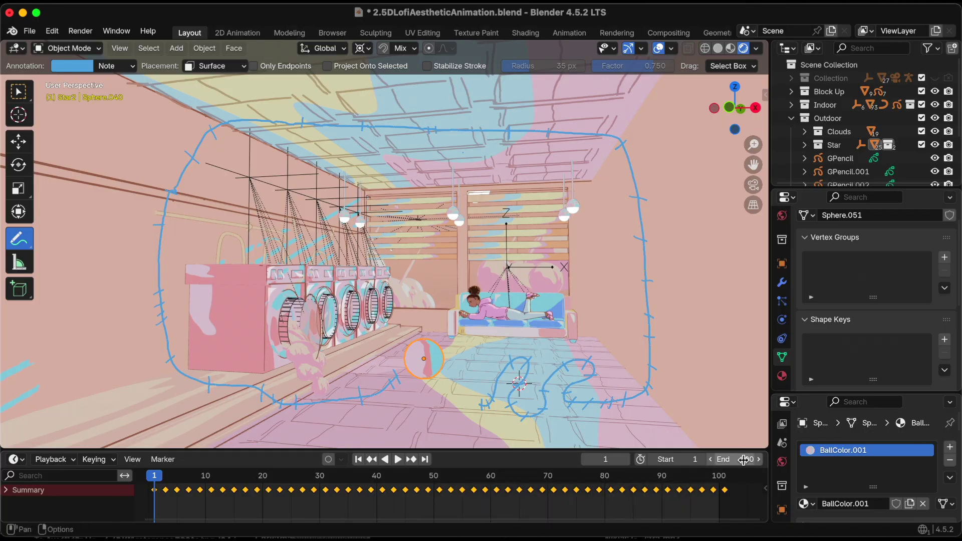
left_click(744, 459)
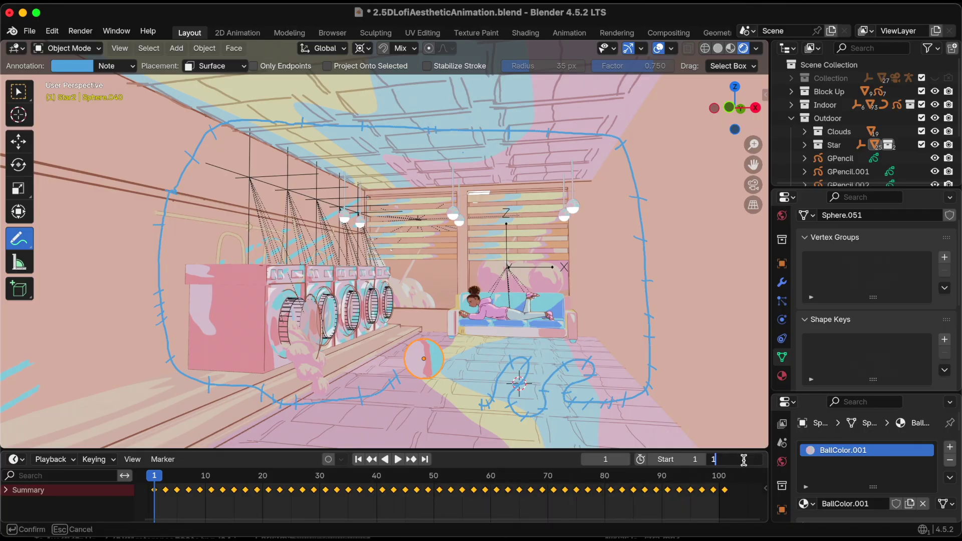
key("Return")
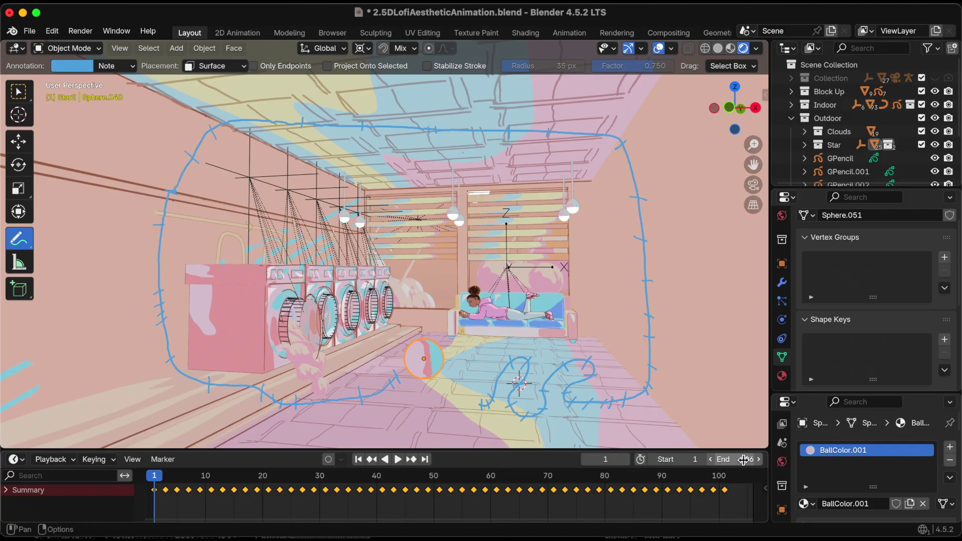
key("ctrl+s")
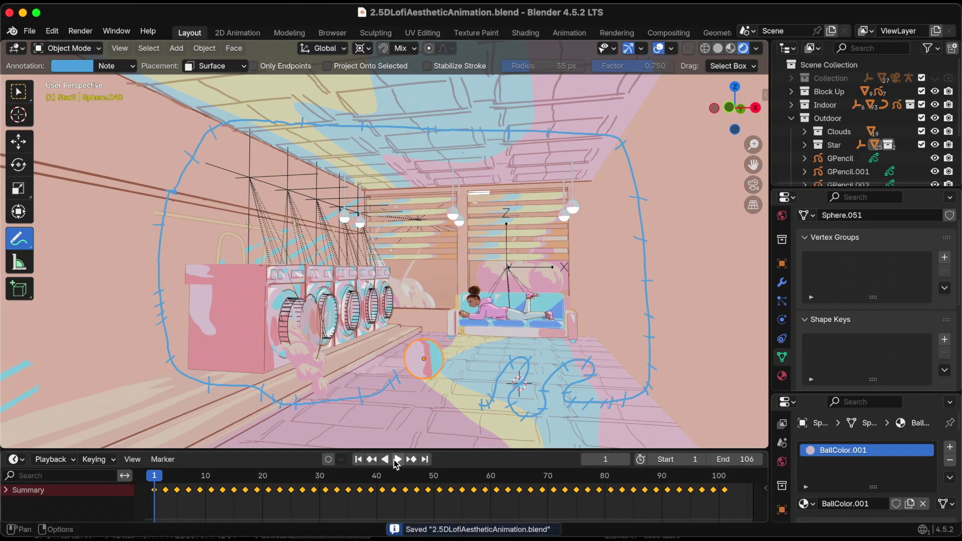
Step: Play the sphere's animation through the full frame range and return to the first frame
left_click(398, 458)
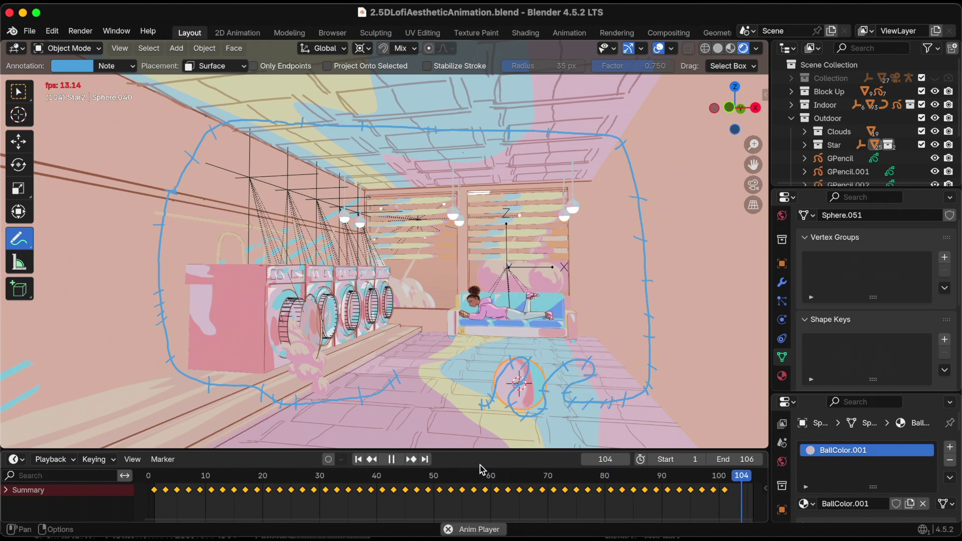
left_click(389, 460)
left_click(358, 460)
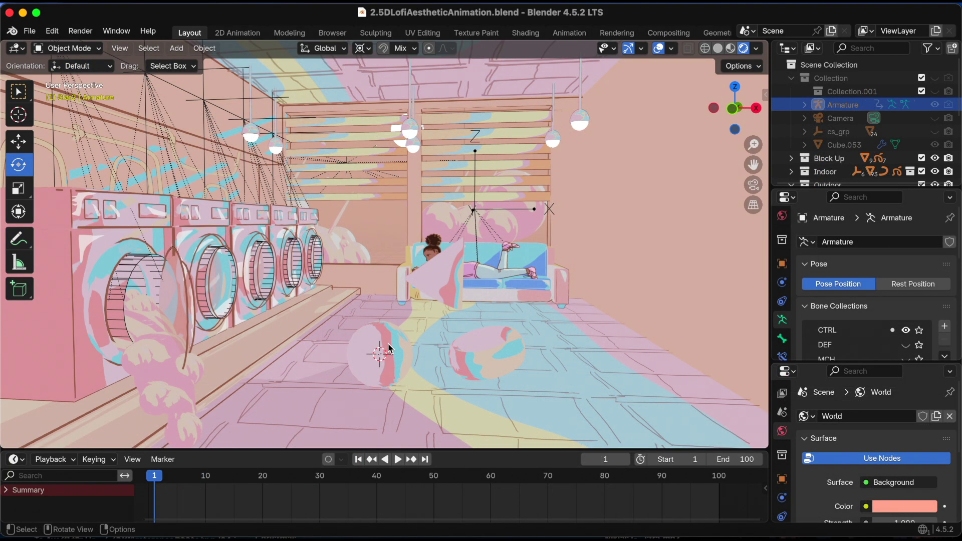
Step: Select the ball on the floor nearest the washing machines, activate the Annotate tool and show the Animation Graph settings
left_click(390, 348)
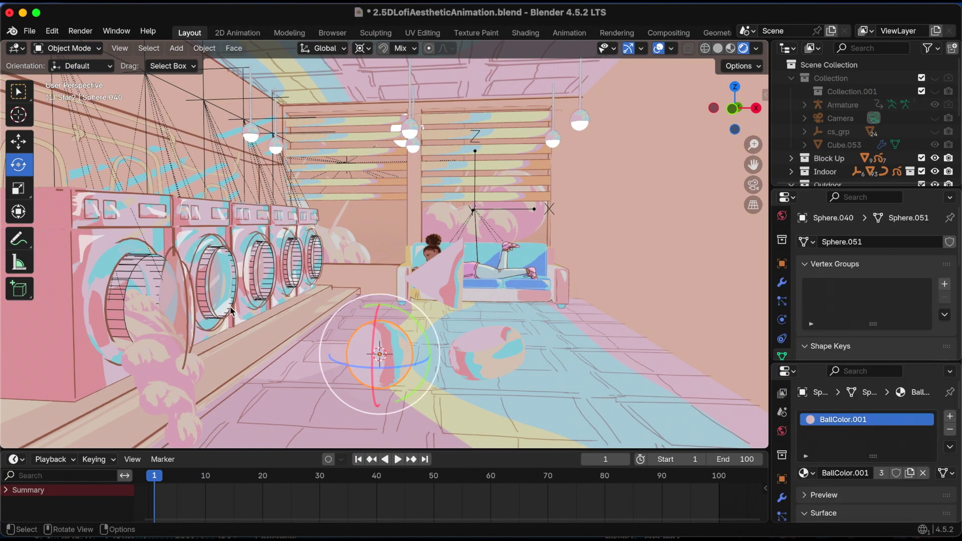
left_click(18, 242)
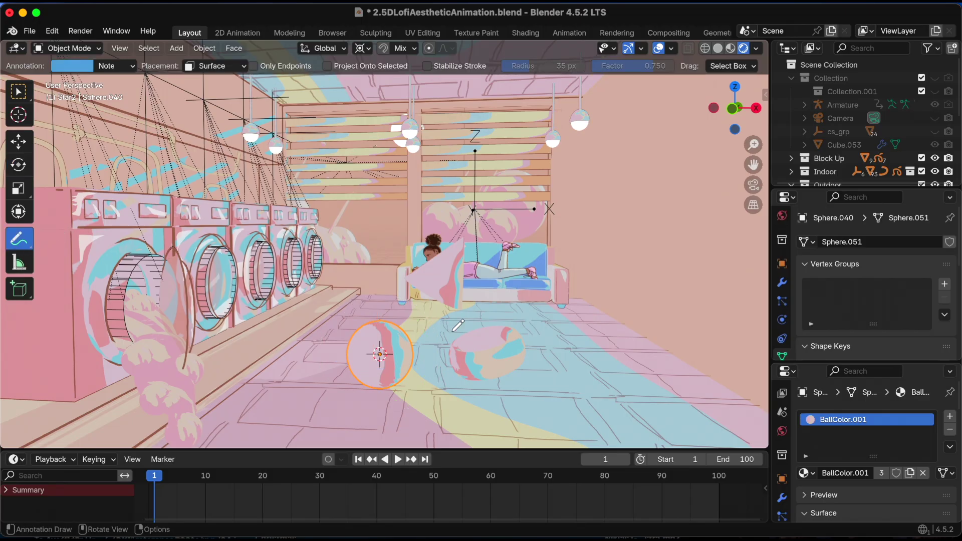
key("n")
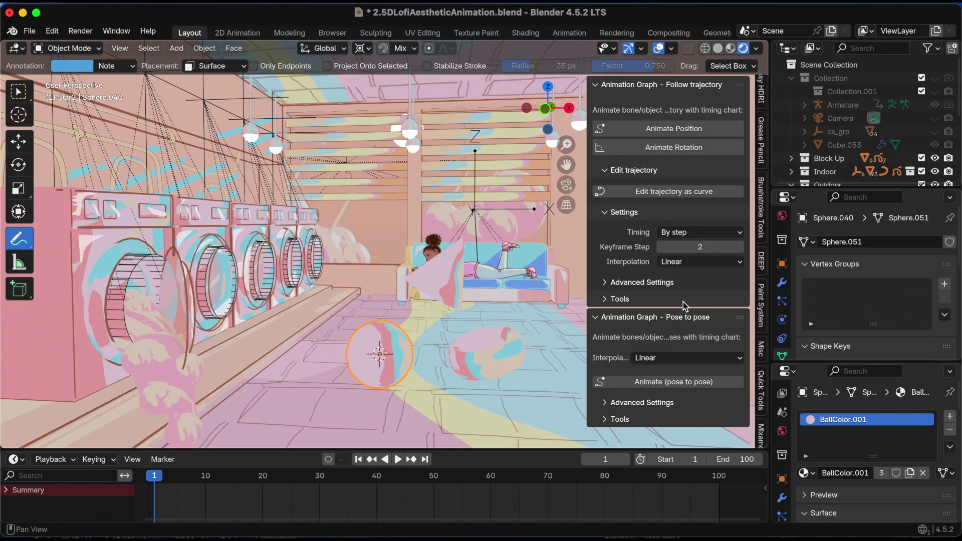
Step: Limit the add-on's Follow trajectory Use Axis option to X only in the Advanced Settings
left_click(606, 299)
left_click(606, 299)
left_click(605, 282)
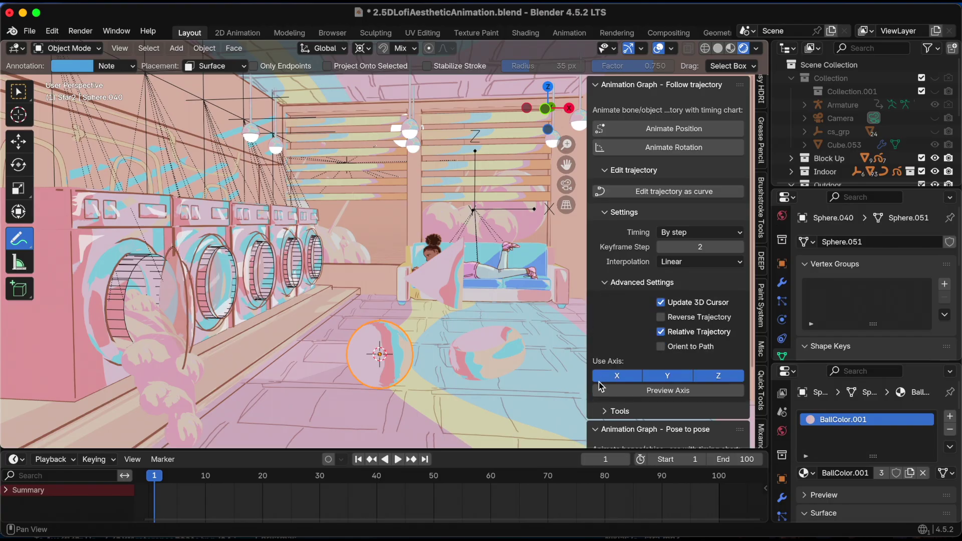
left_click(663, 377)
left_click(716, 378)
key("x")
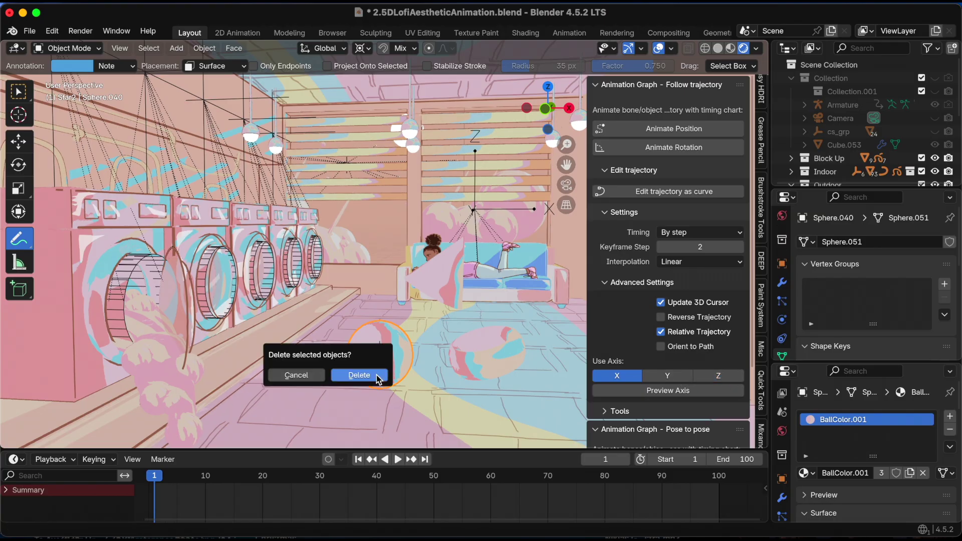
left_click(282, 376)
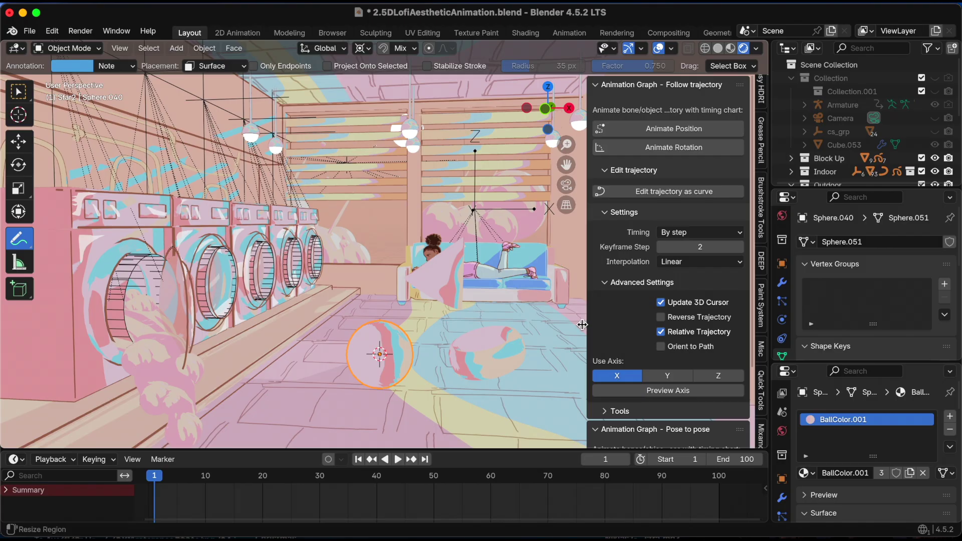
Step: Try moving the sphere along its local X axis and undo the move
left_click_drag(582, 325, 727, 325)
left_click(18, 91)
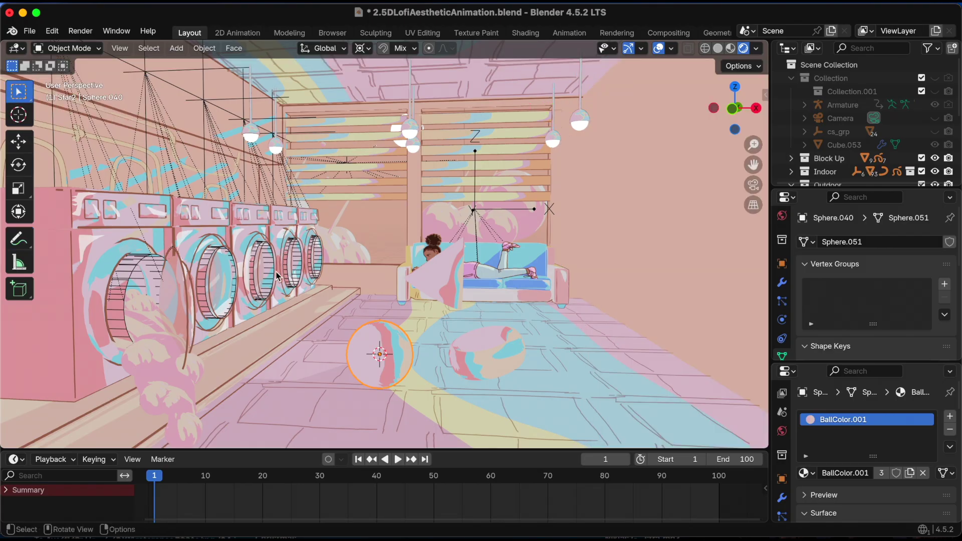
key("g")
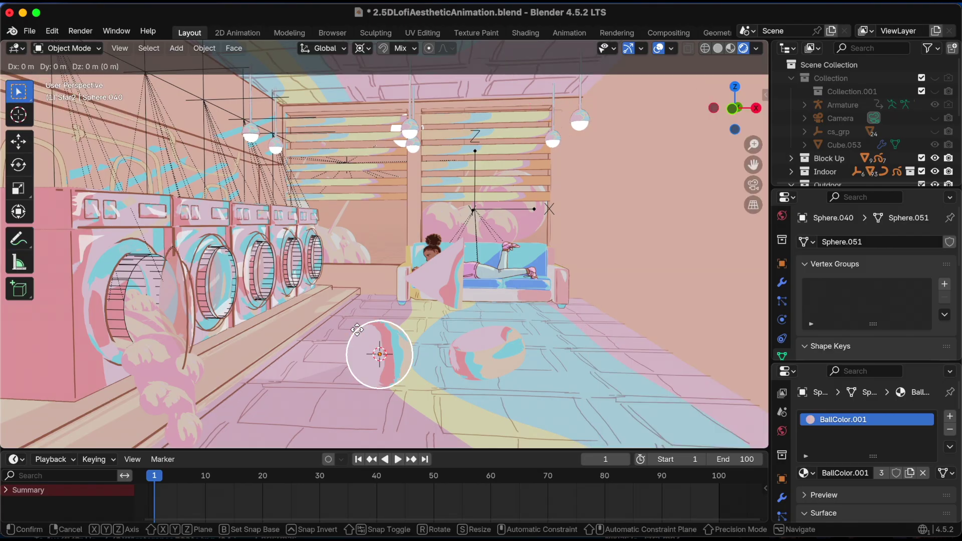
key("x")
key("x")
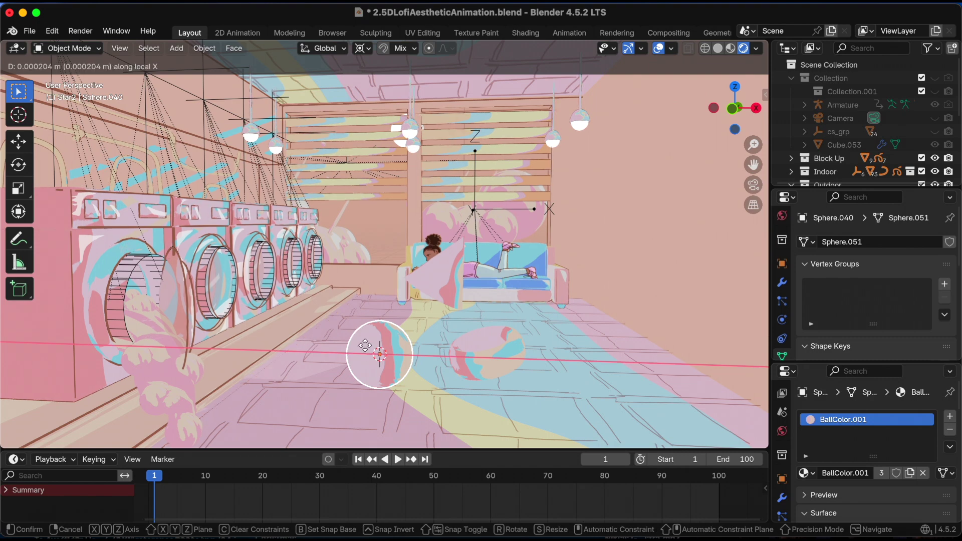
left_click(365, 342)
key("ctrl+z")
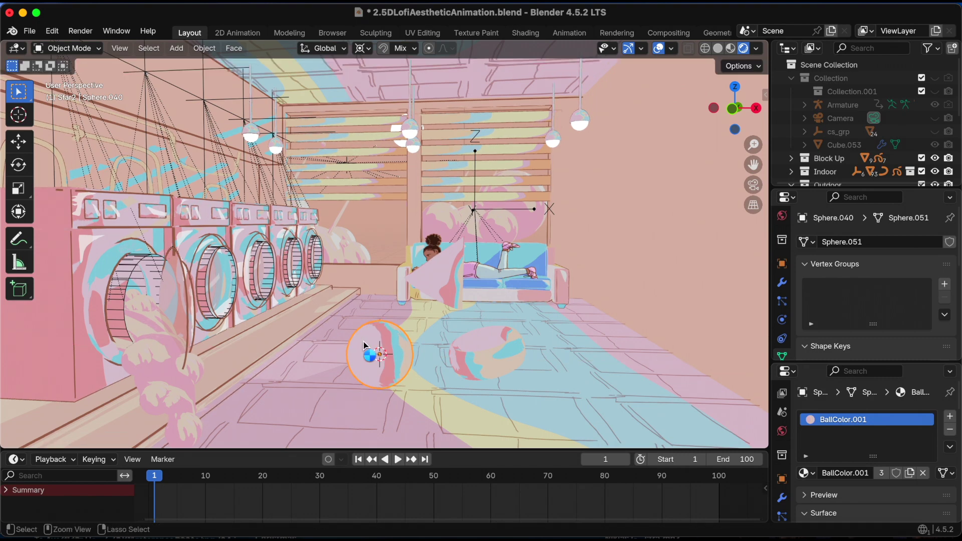
Step: Save the file, show the add-on settings again and reactivate Annotate with stroke placement on Surface
key("super+s")
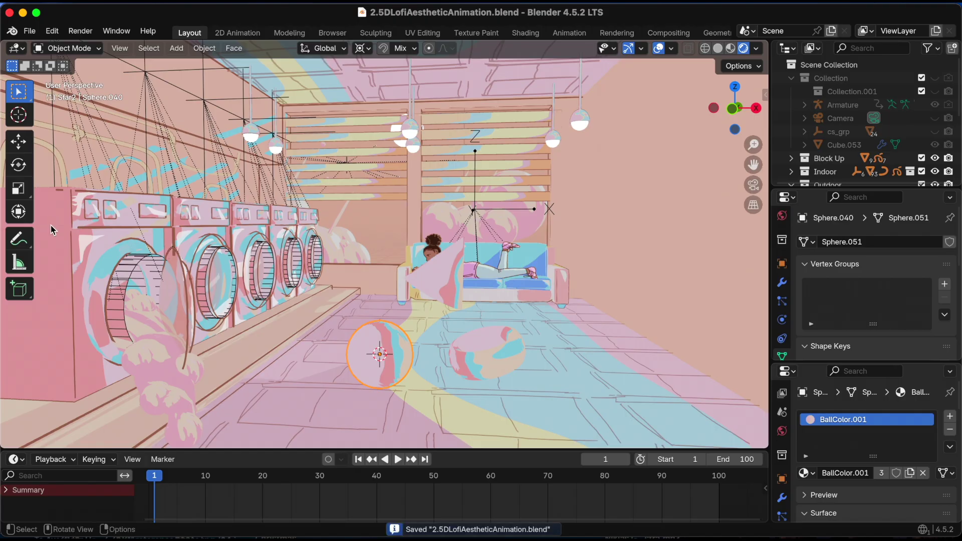
key("n")
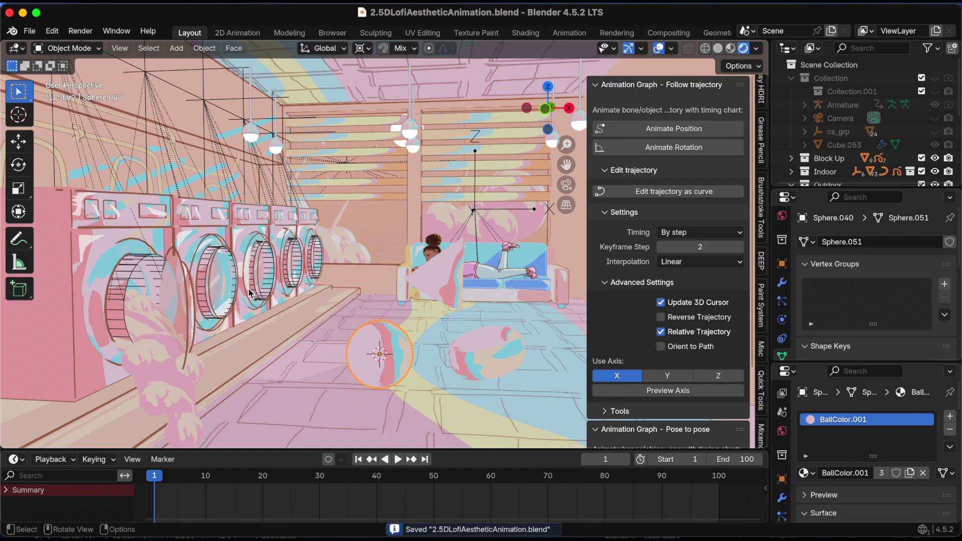
left_click(20, 242)
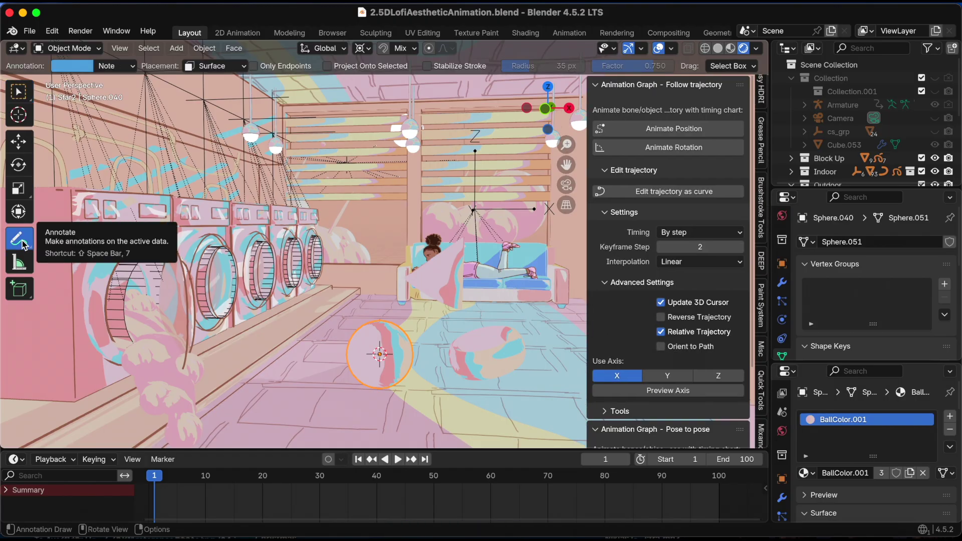
left_click(216, 66)
left_click(222, 82)
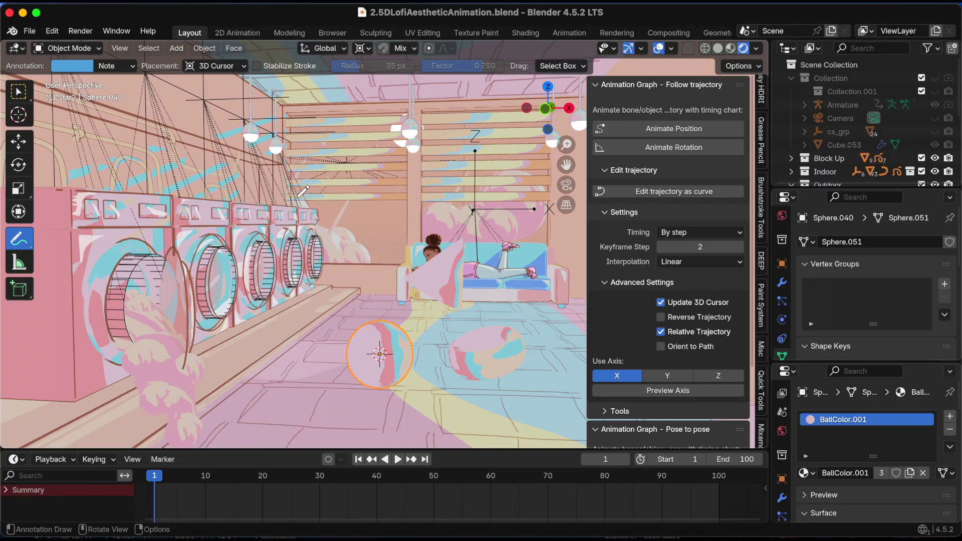
left_click(220, 65)
Step: Draw an annotation trajectory from the sphere looping around the washing machines and back to the floor, crossed with timing ticks
mouse_move(340, 367)
left_mouse_down()
mouse_move(278, 391)
mouse_move(130, 362)
left_mouse_up()
left_click_drag(109, 210, 282, 209)
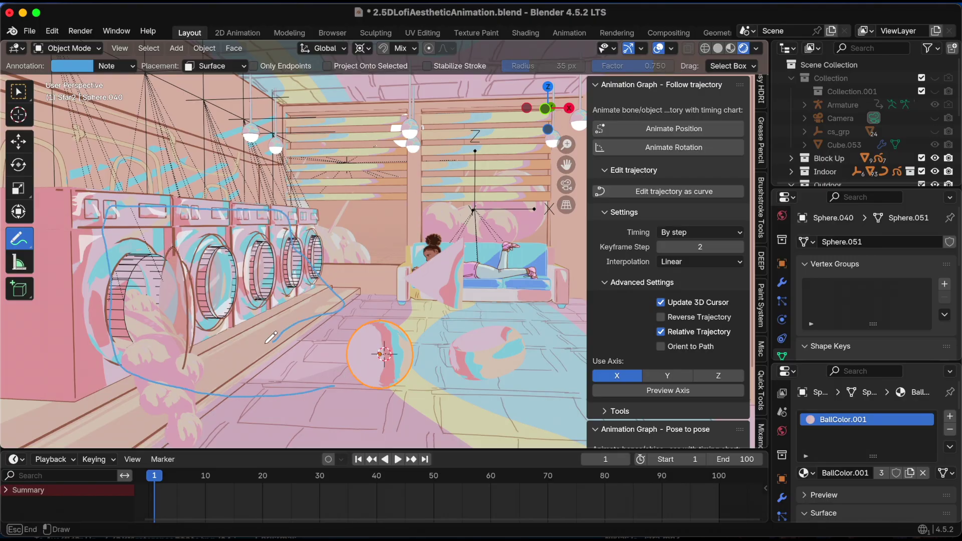
left_click_drag(264, 339, 256, 346)
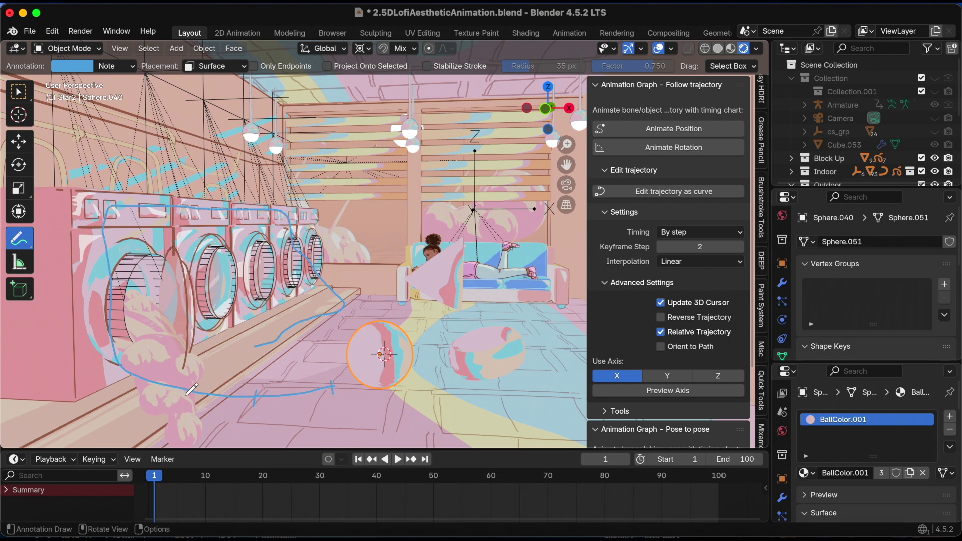
left_click_drag(186, 377, 179, 390)
left_click_drag(153, 369, 141, 382)
mouse_move(338, 320)
left_mouse_down()
mouse_move(303, 316)
mouse_move(293, 336)
mouse_move(261, 349)
left_mouse_up()
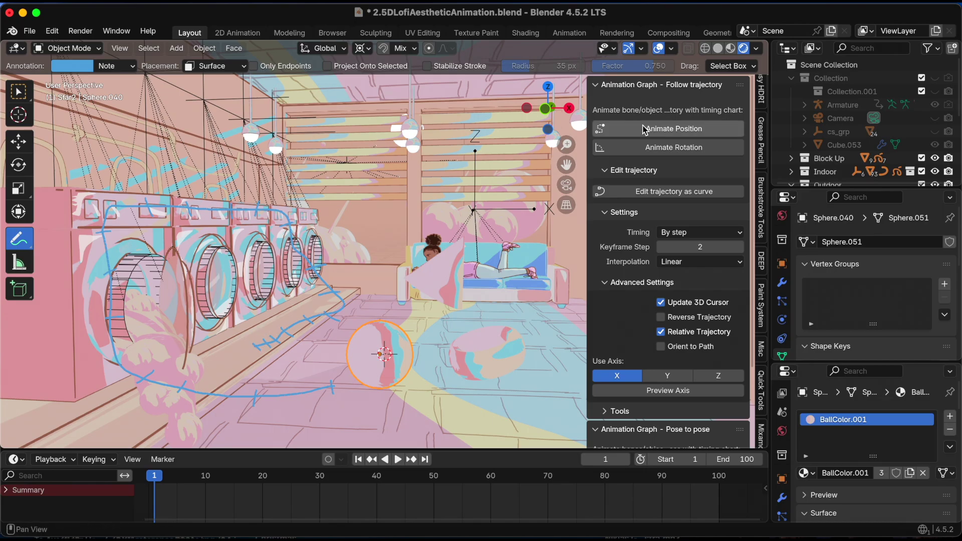
Step: Animate the sphere's position along the new trajectory on the X axis only, play it back and return to the first frame
left_click(698, 129)
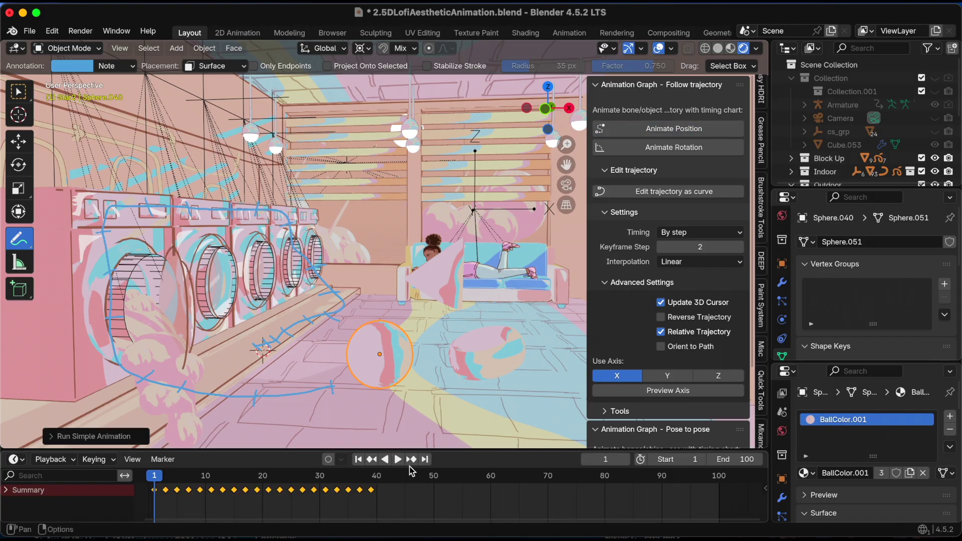
left_click(398, 460)
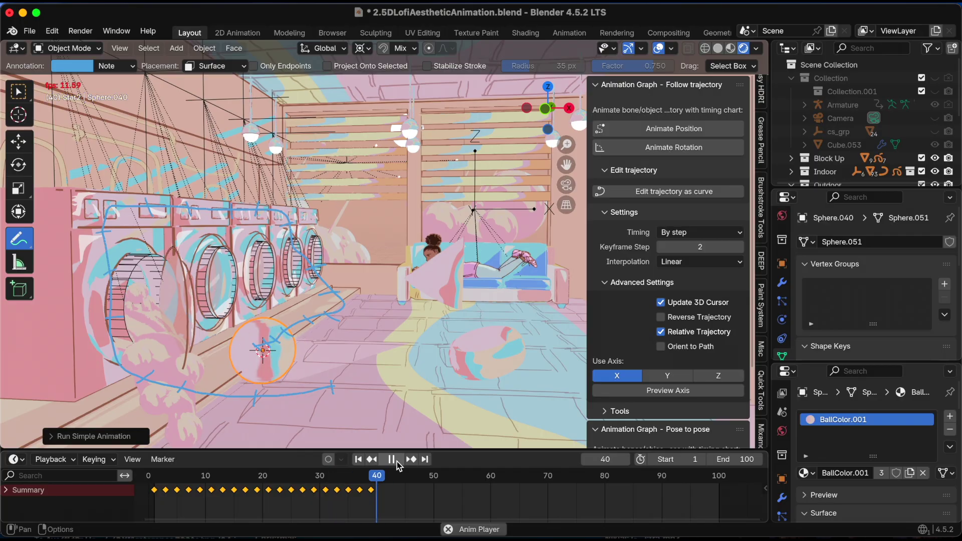
left_click(392, 459)
left_click(358, 459)
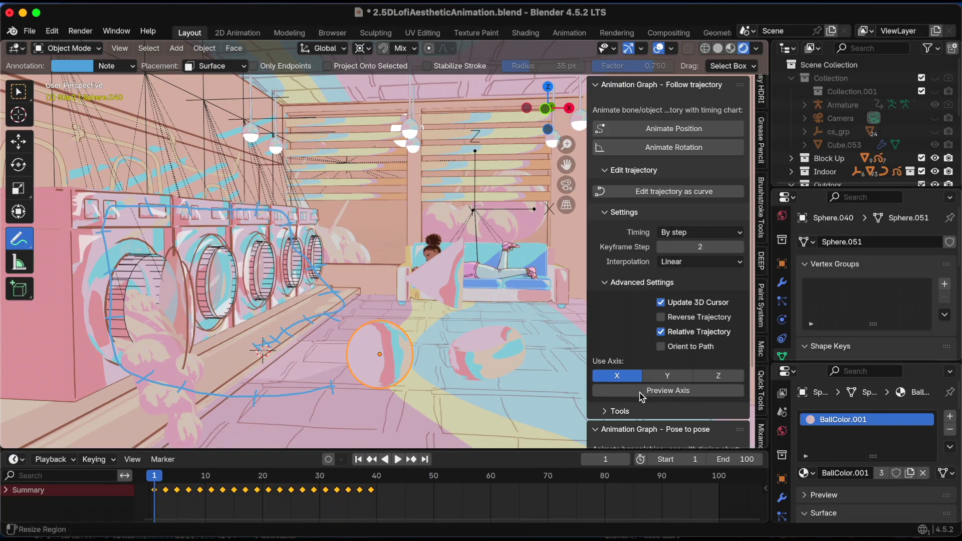
Step: Undo the sphere's X-only position animation
left_click_drag(674, 372, 718, 376)
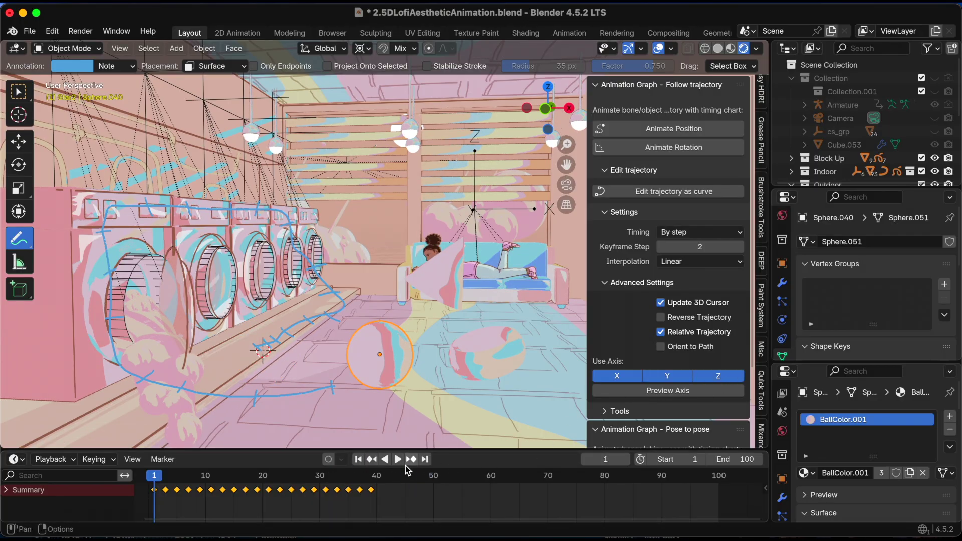
key("ctrl+z")
key("ctrl+z")
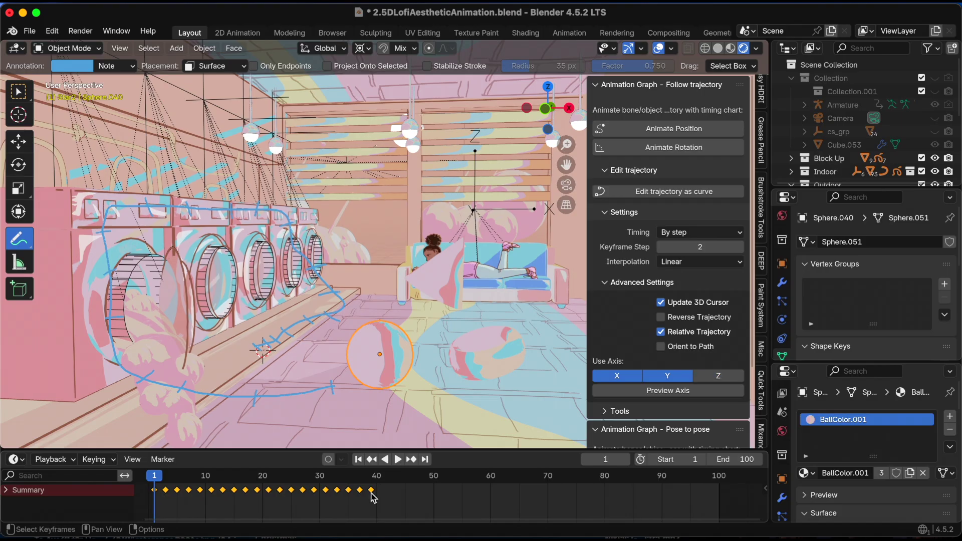
key("ctrl+z")
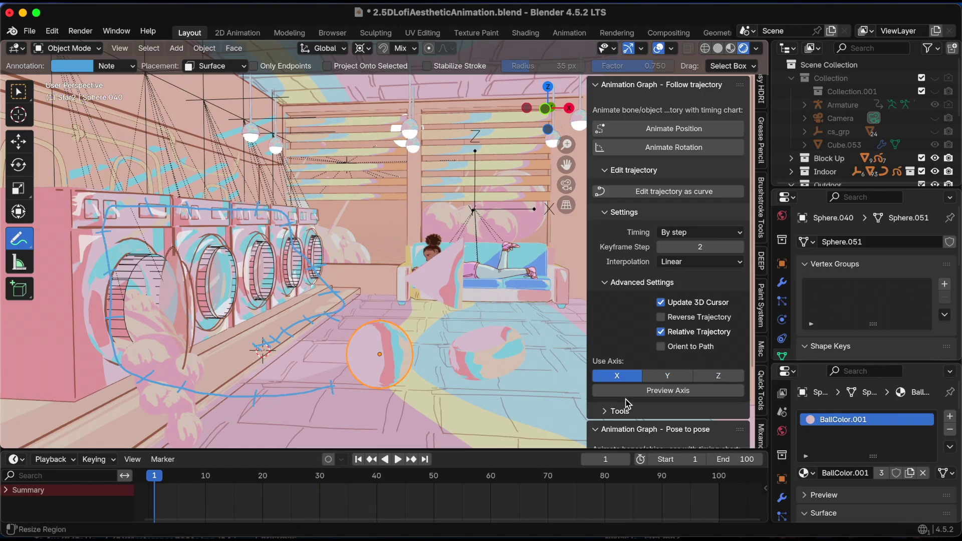
Step: Enable the Y and Z axes alongside X, save the file, and animate the sphere's position along the annotated trajectory
left_click(682, 378)
left_click(707, 377)
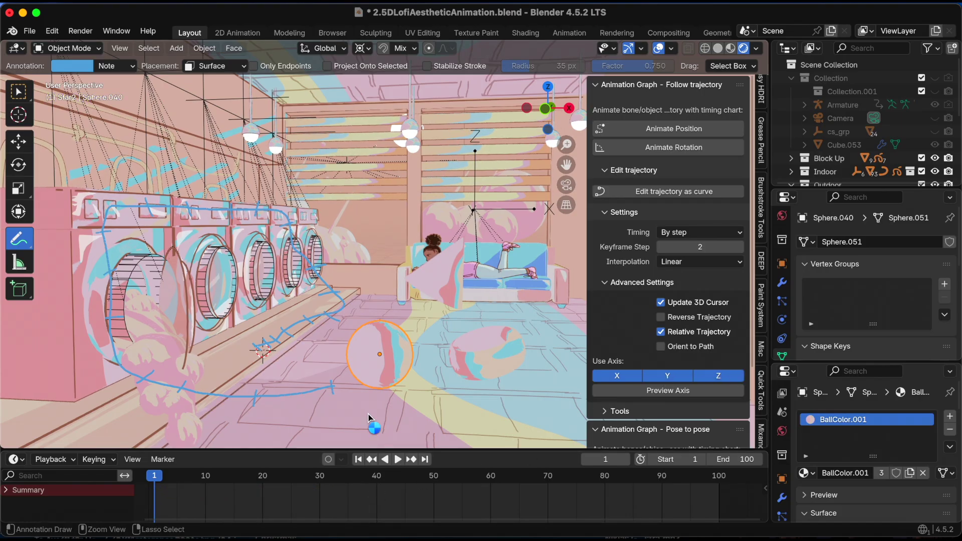
key("ctrl+s")
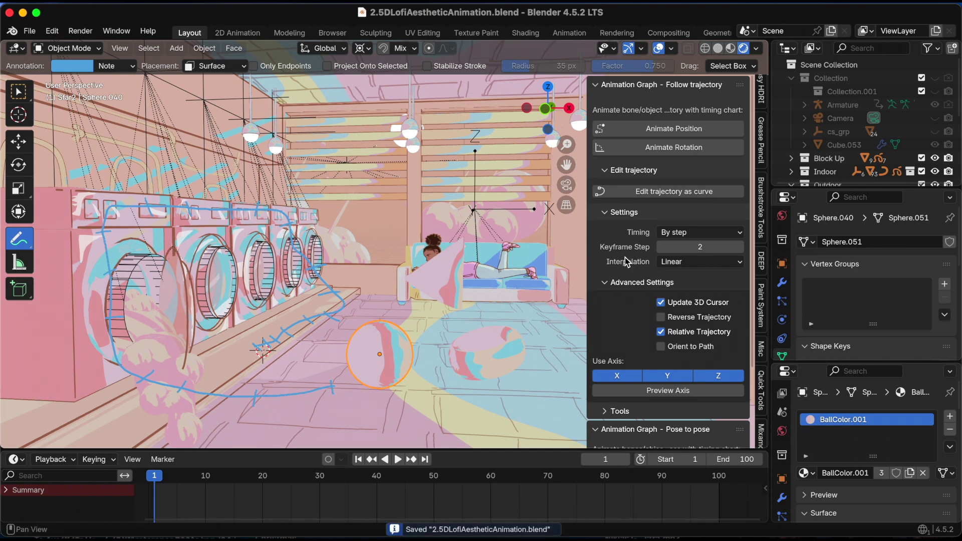
left_click(696, 132)
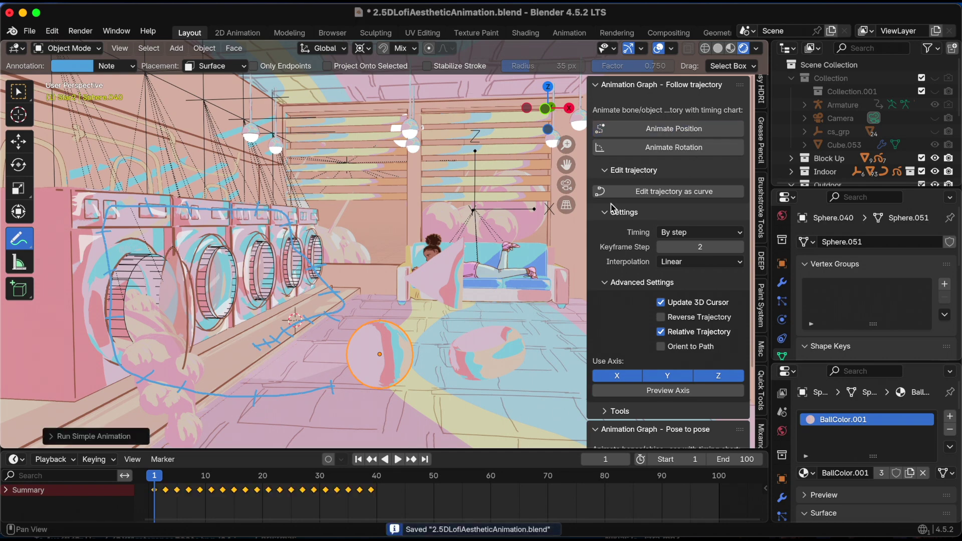
Step: Play back the sphere's animation, return to the first frame and save the file
left_click(399, 459)
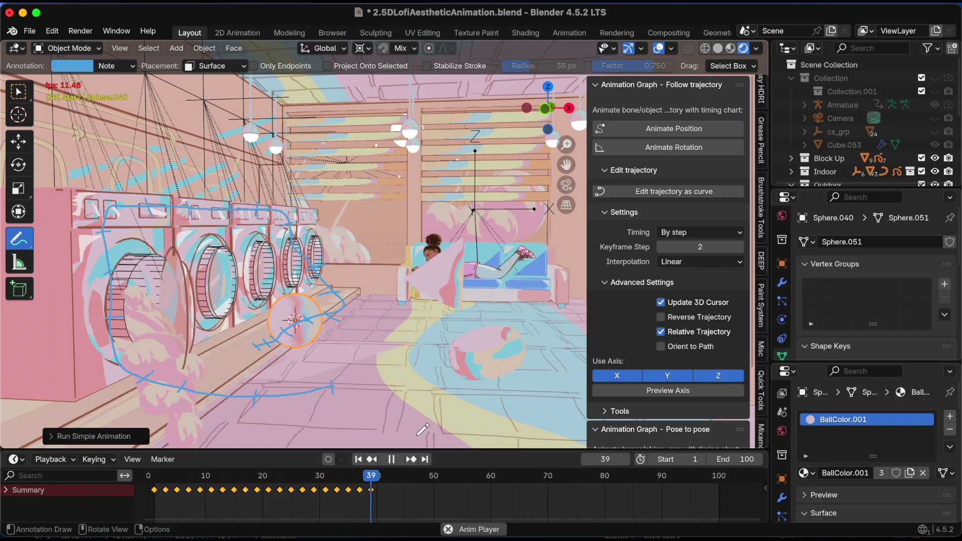
left_click(391, 459)
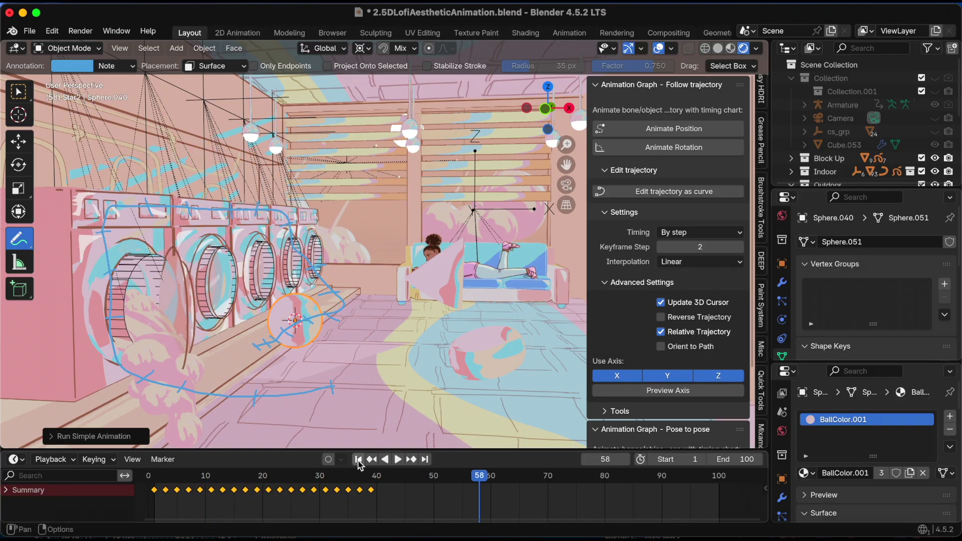
left_click(358, 460)
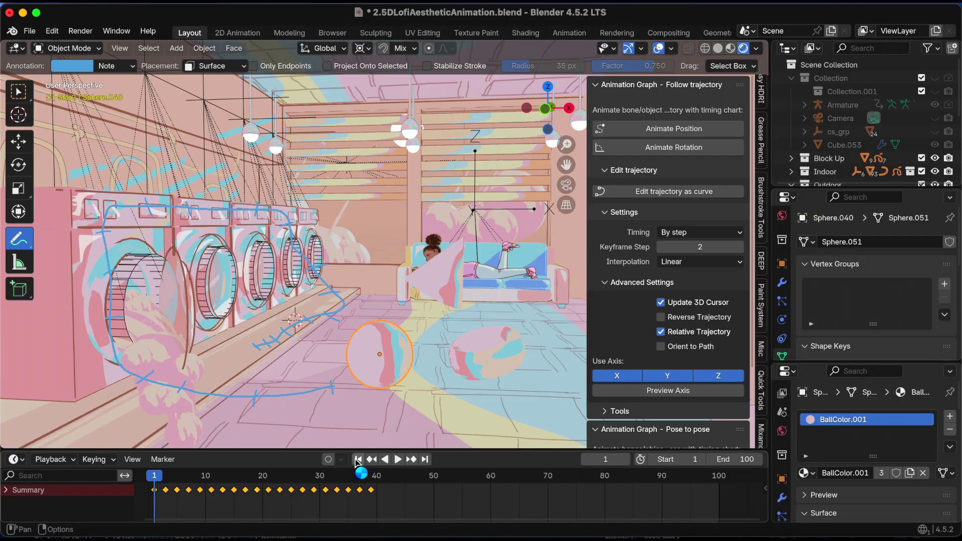
key("super+s")
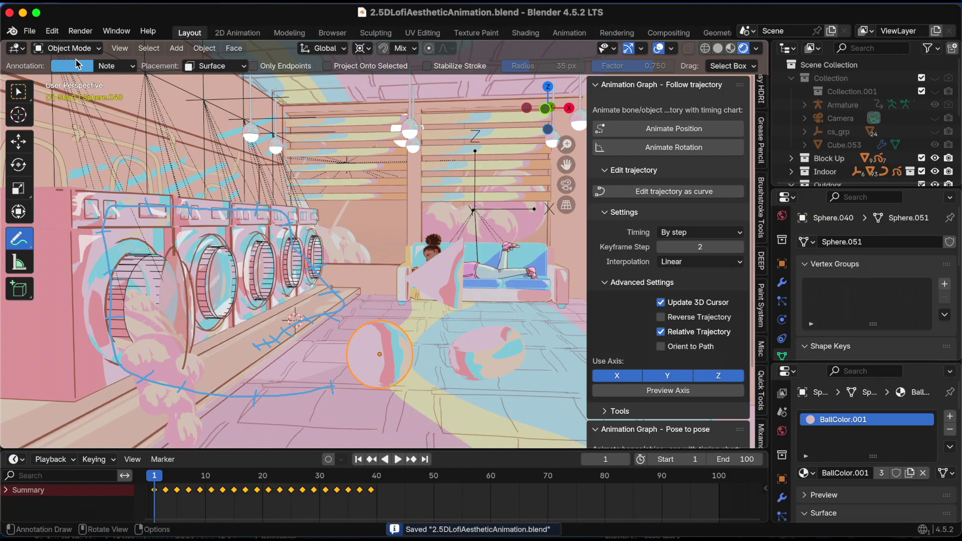
Step: Select the cone in front of the sofa and snap the 3D cursor to it
key("n")
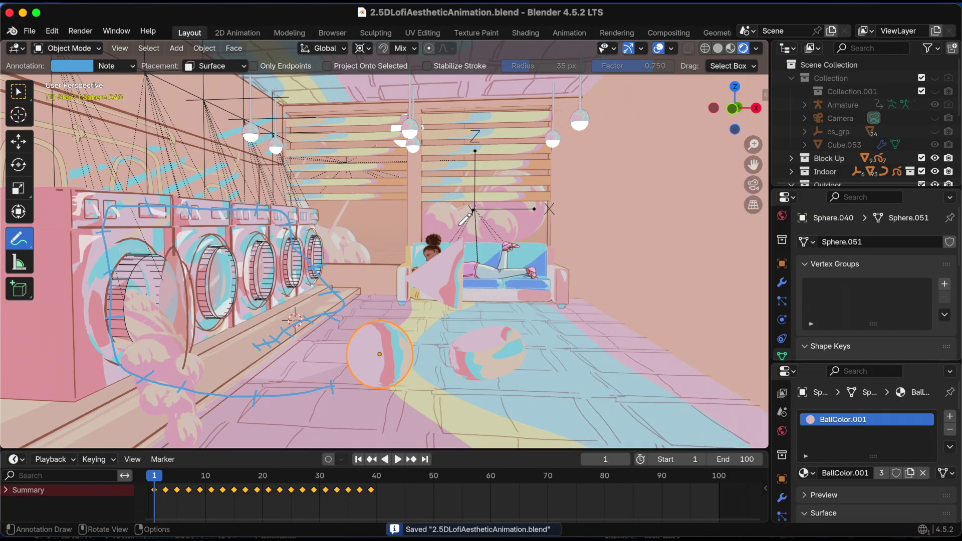
left_click(18, 141)
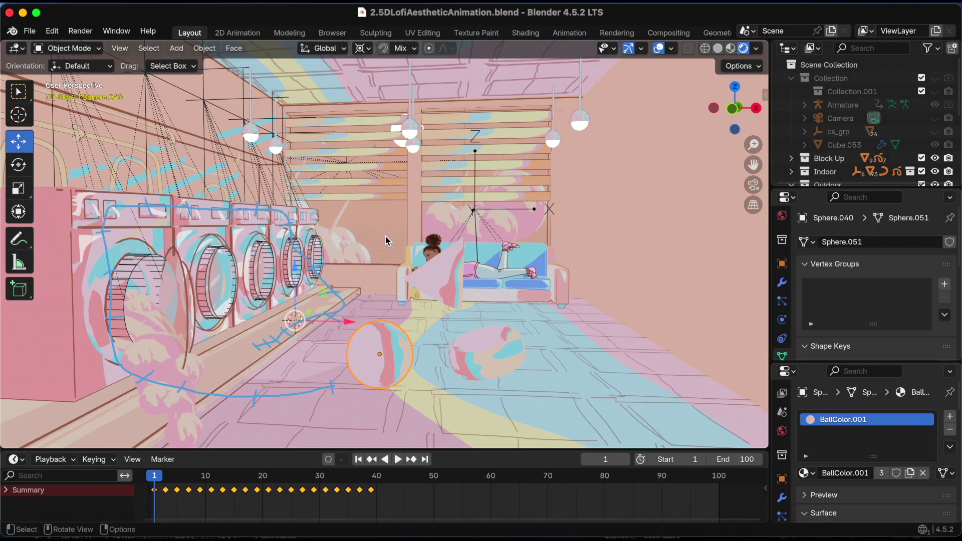
left_click(443, 281)
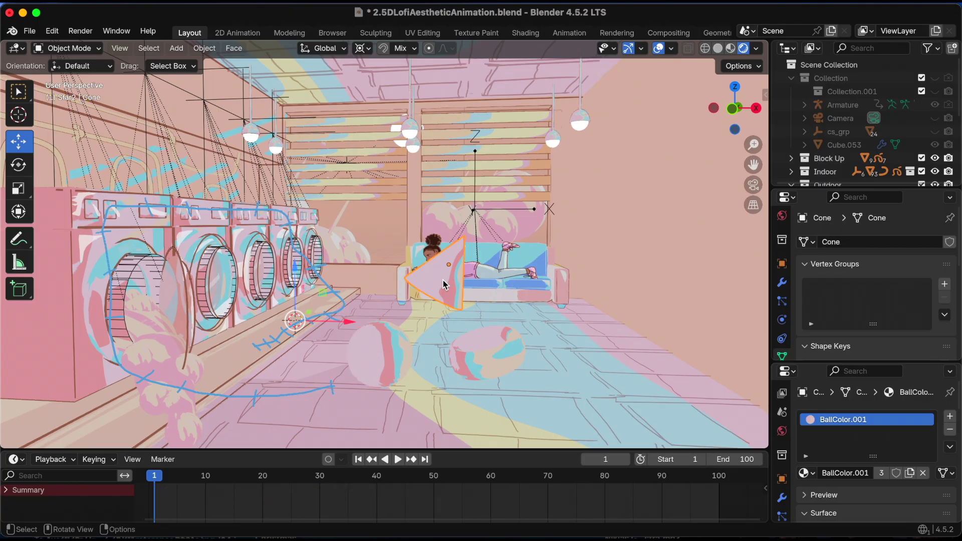
key("shift+s")
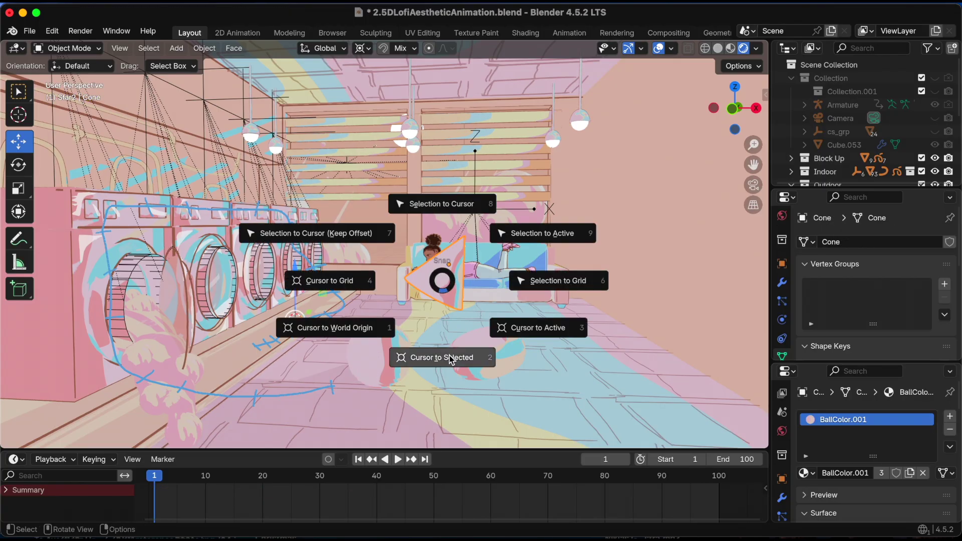
left_click(447, 358)
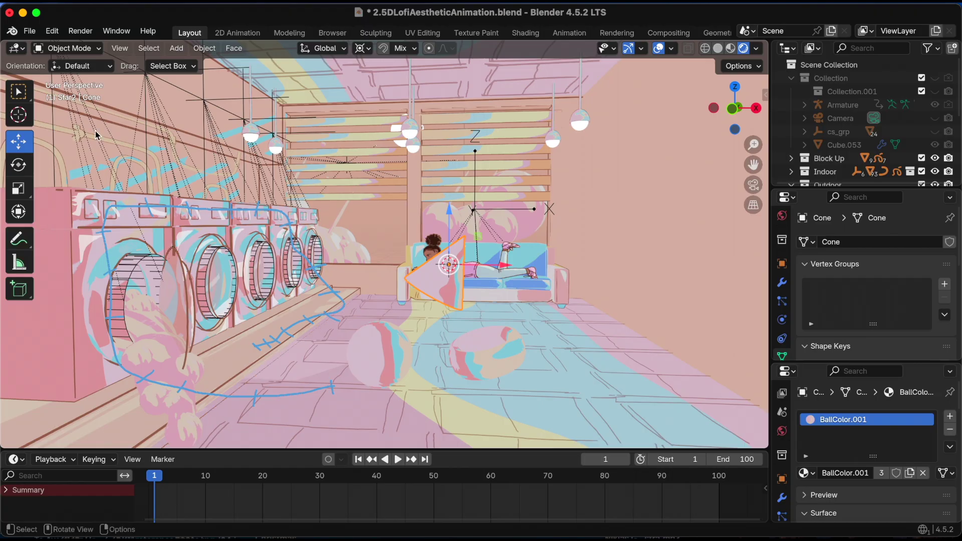
Step: Set the annotation placement to 3D Cursor and draw an arch-shaped trajectory rising from above the cone and curving back down over the sofa
left_click(24, 239)
left_click(212, 66)
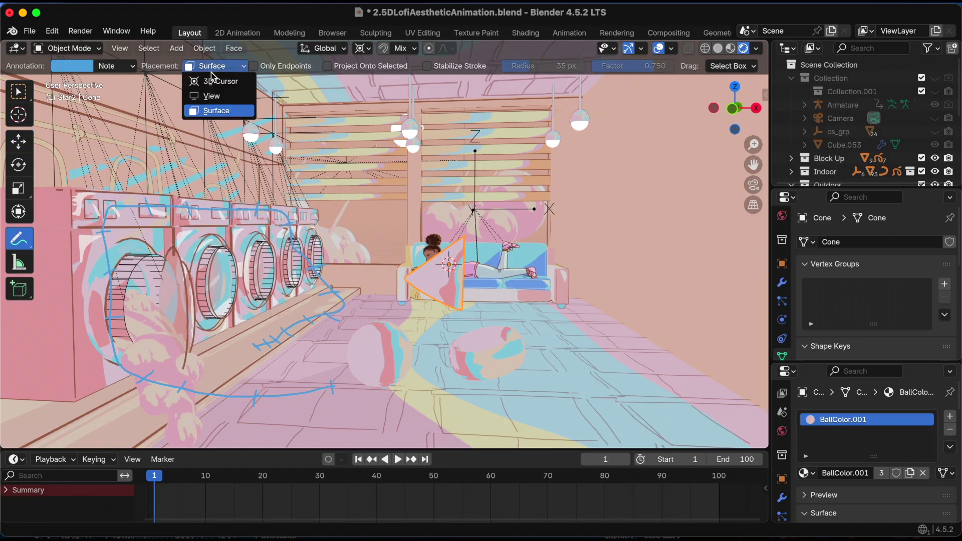
left_click(221, 81)
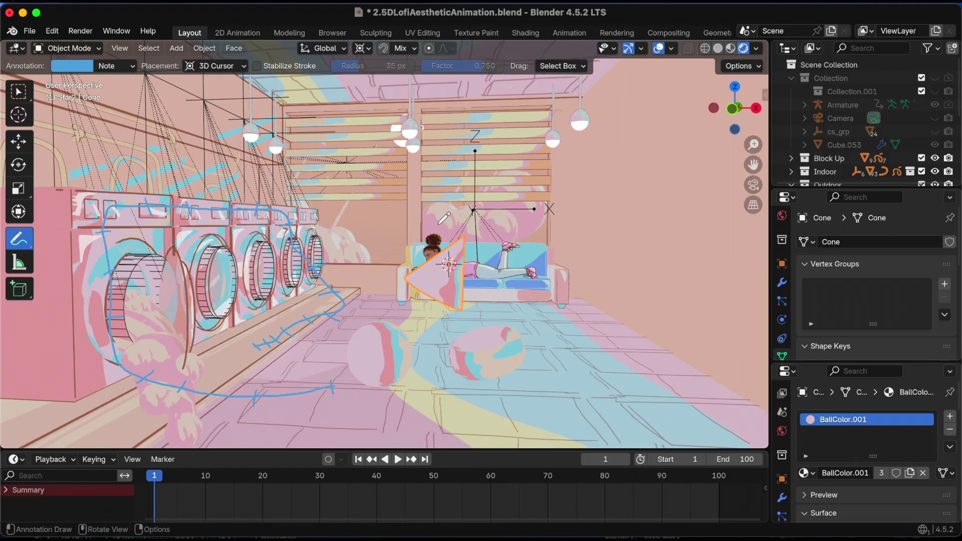
left_click_drag(441, 230, 434, 141)
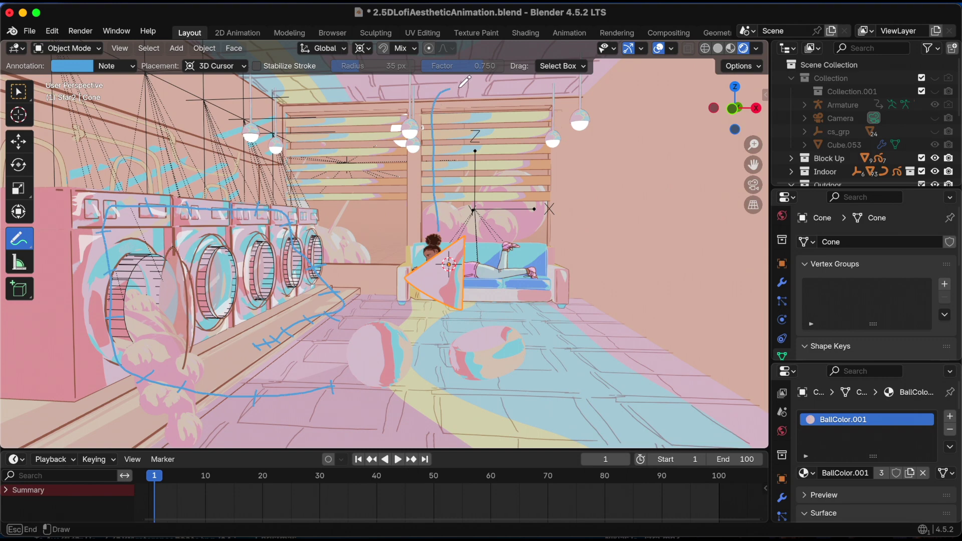
left_click_drag(507, 178, 507, 179)
Step: Cross the arch-shaped trajectory above the cone with short timing ticks along its whole length
left_click_drag(447, 228, 434, 230)
left_click_drag(427, 203, 444, 199)
left_click_drag(416, 162, 439, 157)
left_click_drag(429, 97, 441, 113)
left_click_drag(458, 83, 459, 99)
mouse_move(495, 97)
left_mouse_down()
mouse_move(484, 113)
mouse_move(505, 140)
left_mouse_up()
left_click_drag(512, 174, 490, 175)
mouse_move(490, 196)
left_mouse_down()
mouse_move(511, 194)
mouse_move(510, 219)
left_mouse_up()
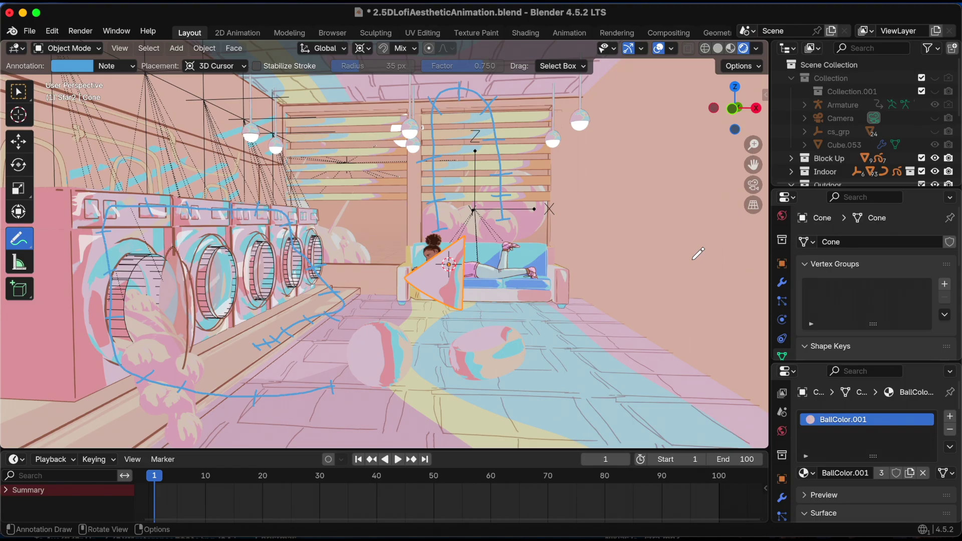
Step: Try animating the cone's position along the annotated trajectory on the Z axis only, play it back and undo the animation
key("n")
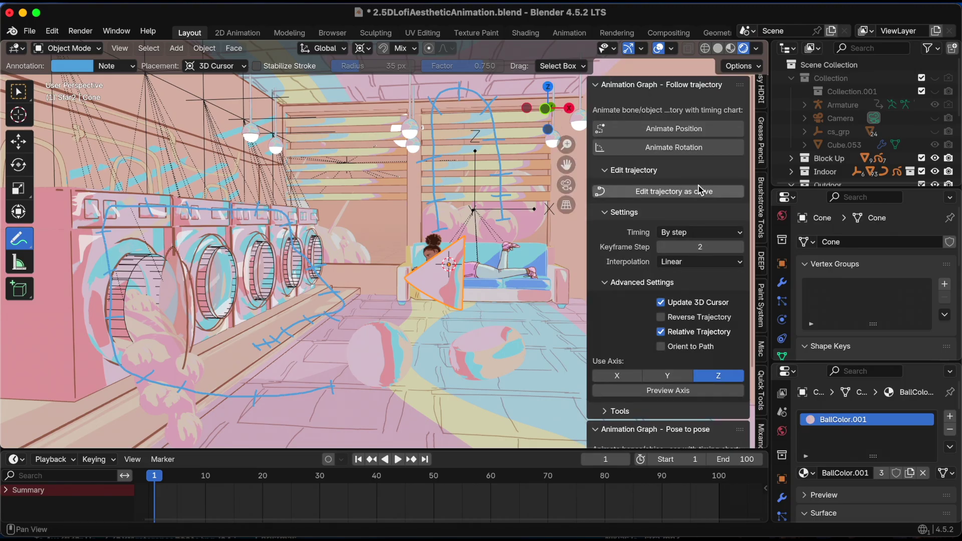
left_click(708, 133)
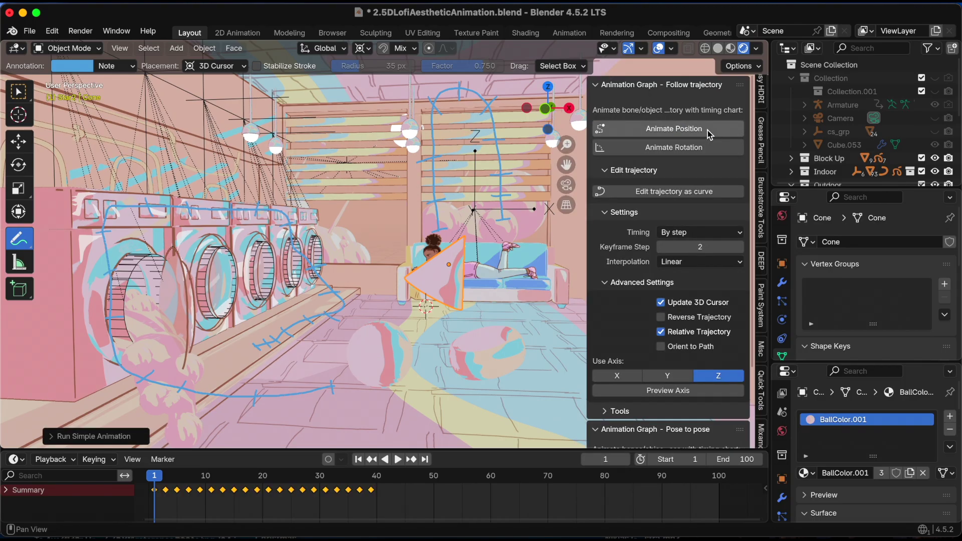
key("n")
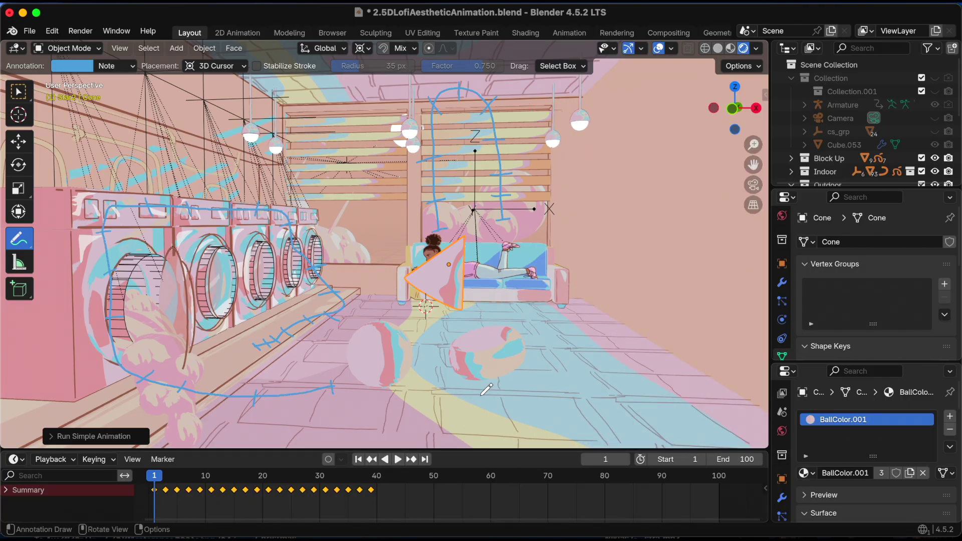
left_click(398, 460)
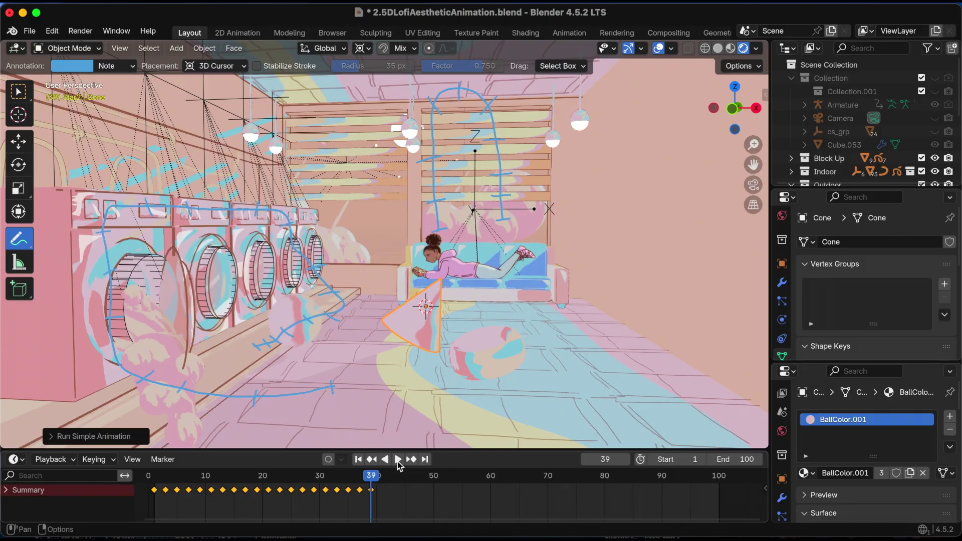
left_click(392, 459)
left_click(358, 459)
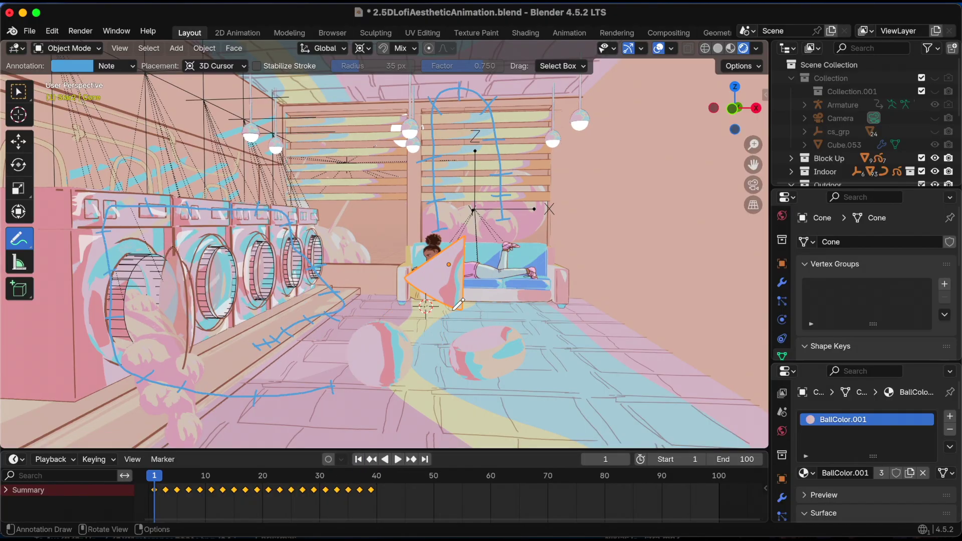
left_click(19, 92)
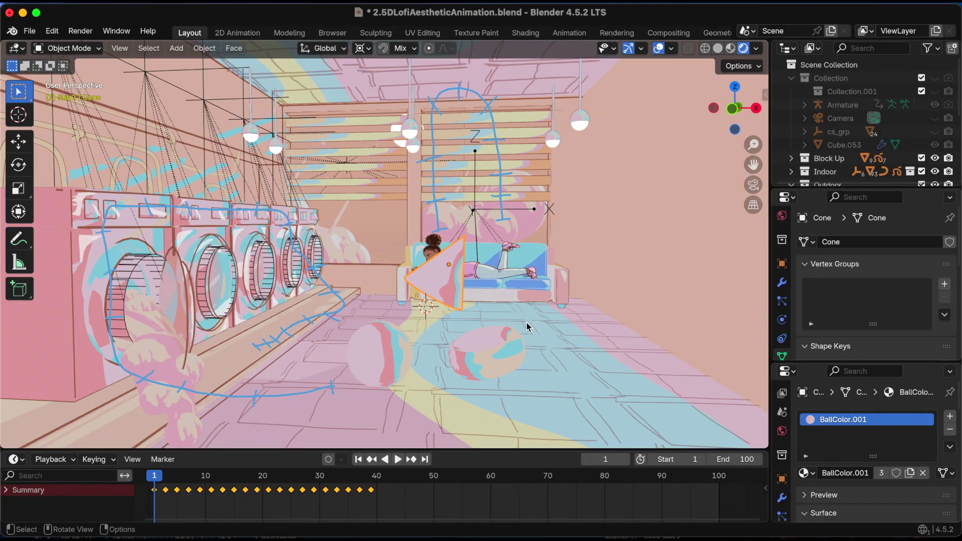
key("ctrl+z")
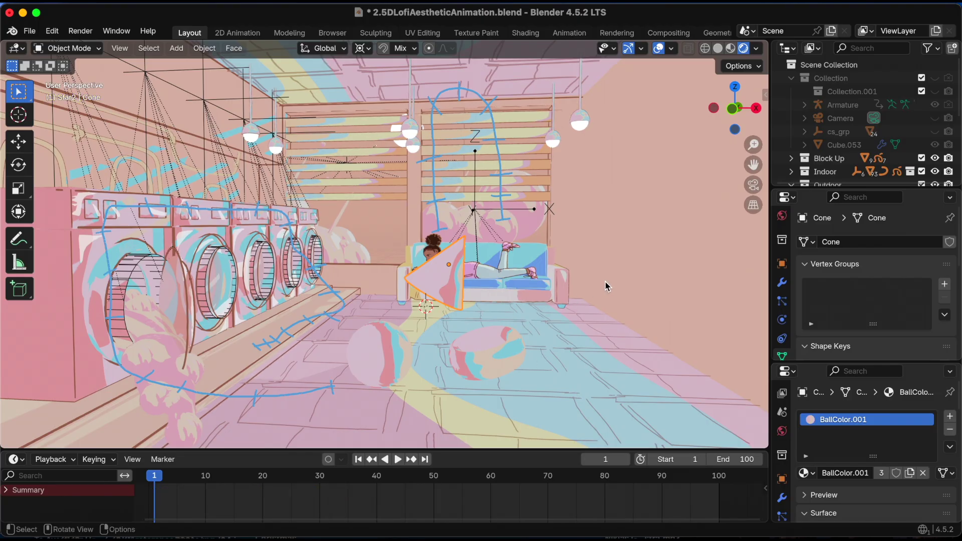
Step: Try animating the cone's position with the X, Y and Z axes enabled, play it back and undo the animation
key("n")
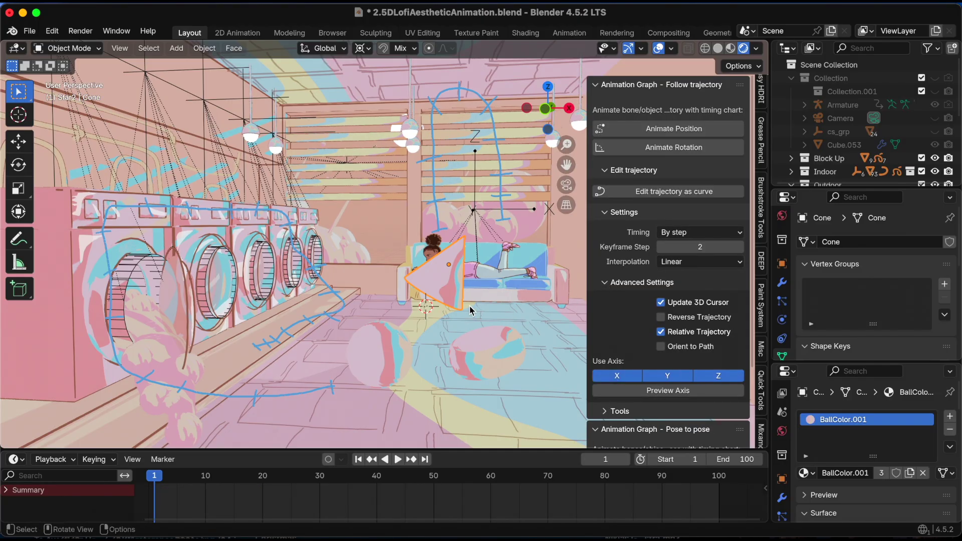
key("n")
key("n")
left_click(692, 132)
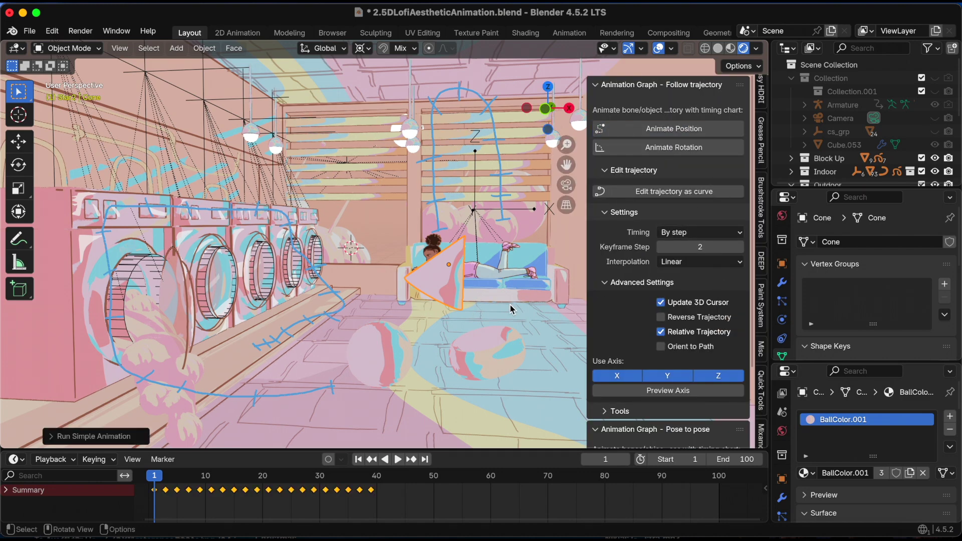
key("n")
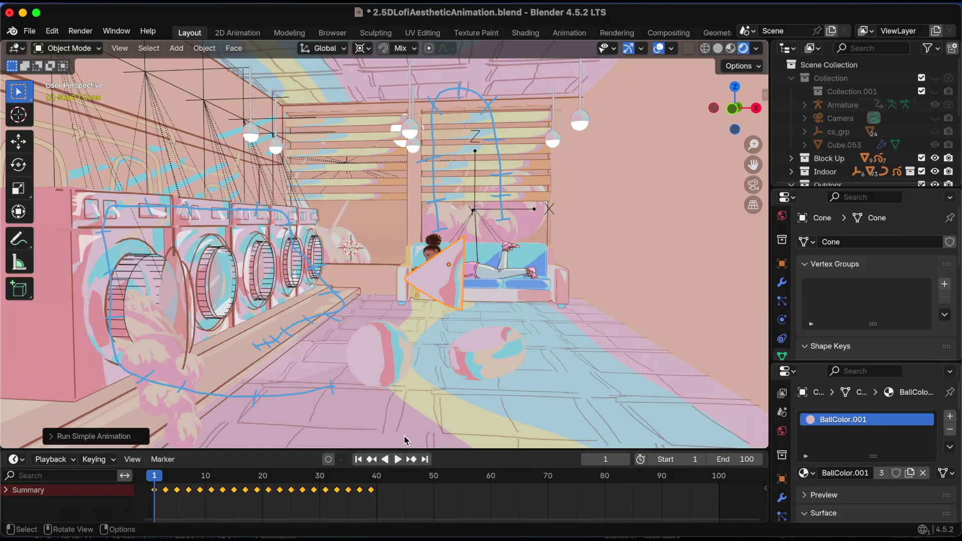
left_click(398, 460)
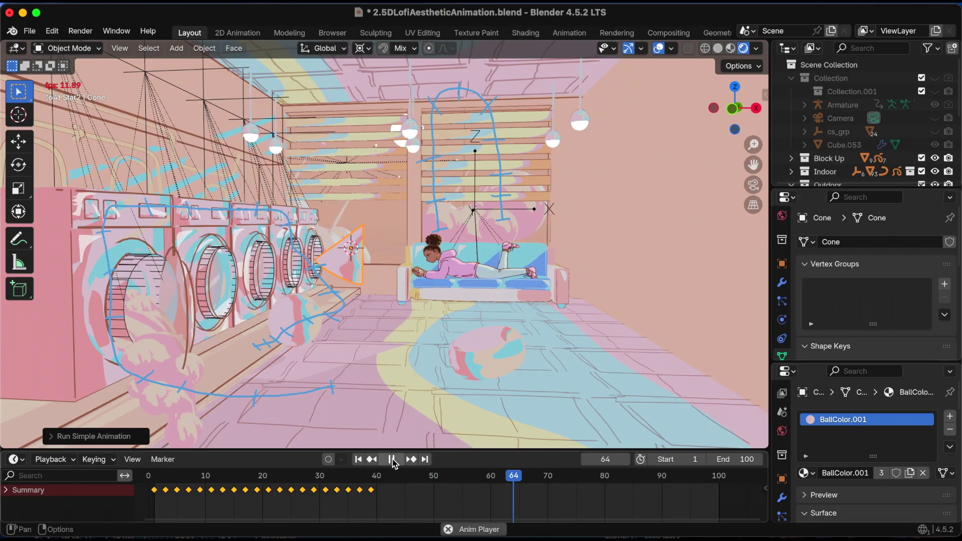
left_click(359, 460)
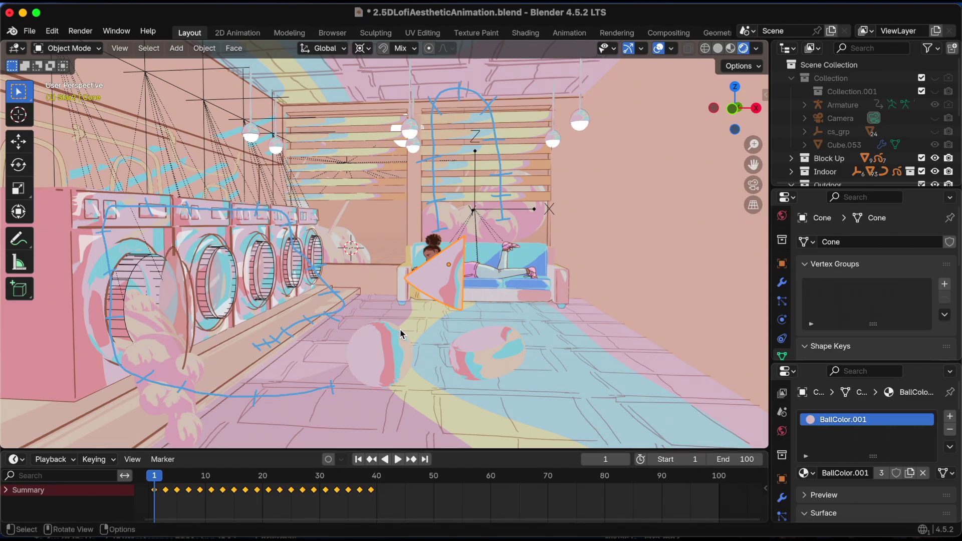
key("ctrl+z")
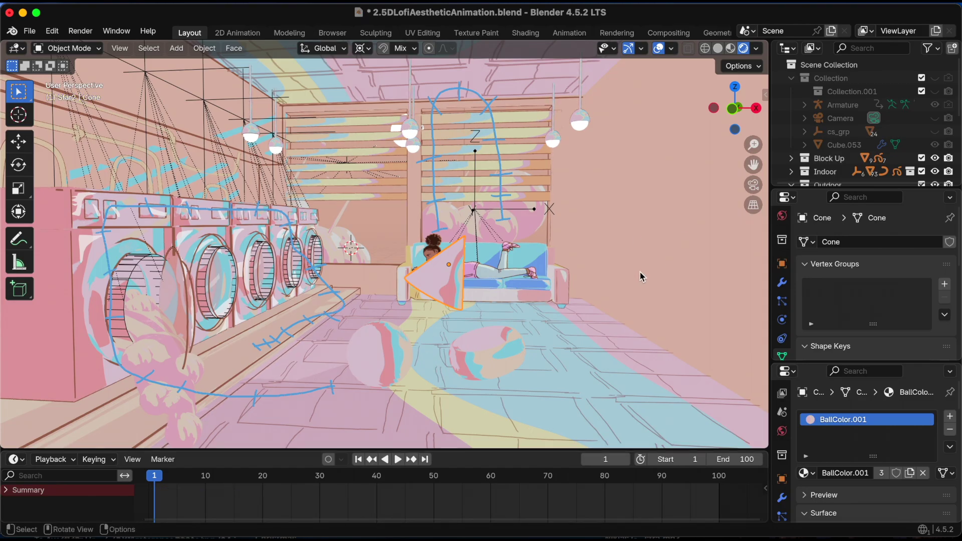
Step: Move the timeline playhead to frame 47 and save the file
key("n")
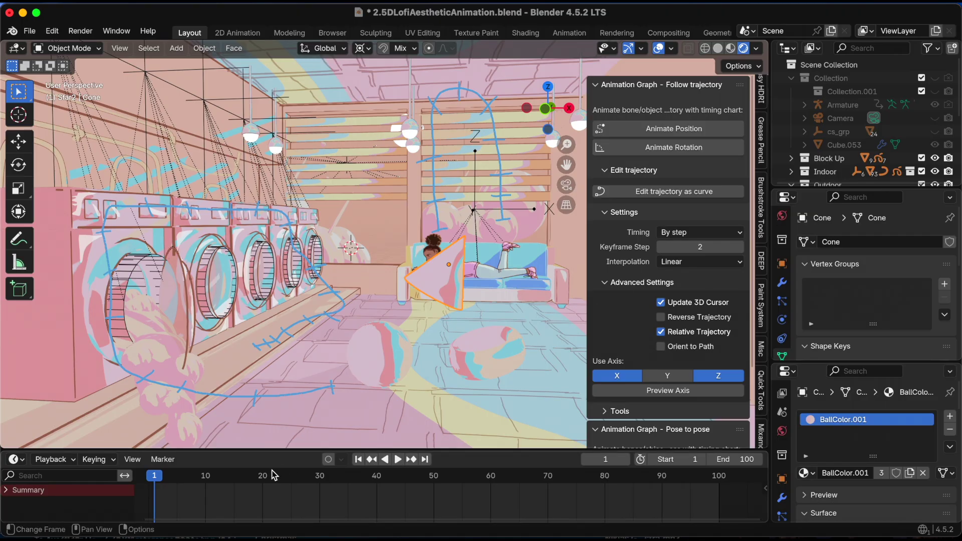
left_click_drag(154, 479, 416, 497)
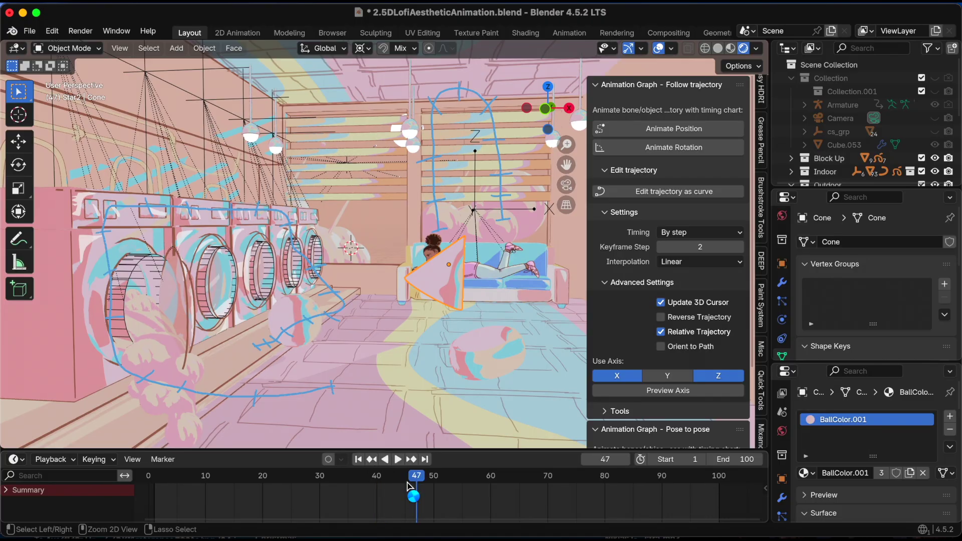
key("super+s")
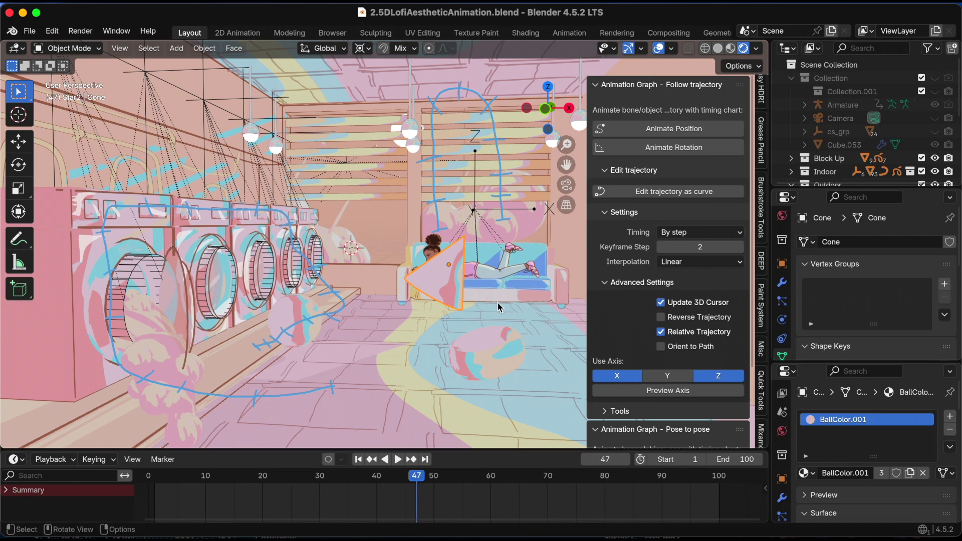
Step: Enable the Y axis alongside X and Z, animate the cone's position starting from frame 47 and play it back
left_click(672, 374)
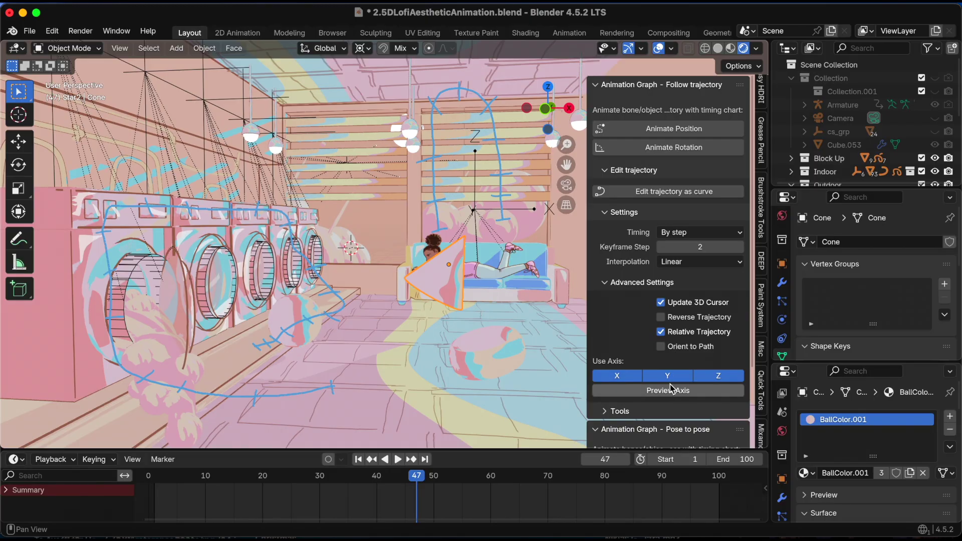
scroll(702, 394, "down", 2)
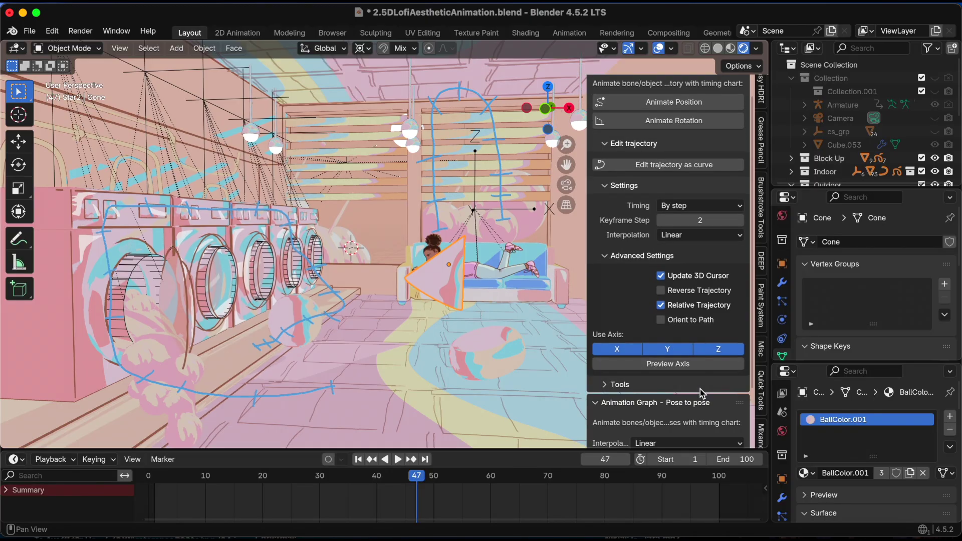
scroll(700, 392, "down", 5)
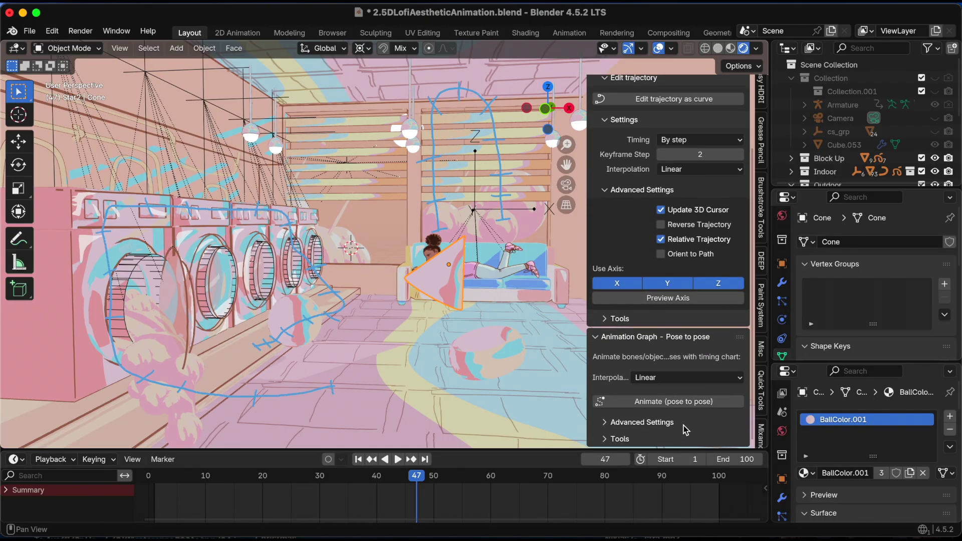
scroll(684, 426, "up", 7)
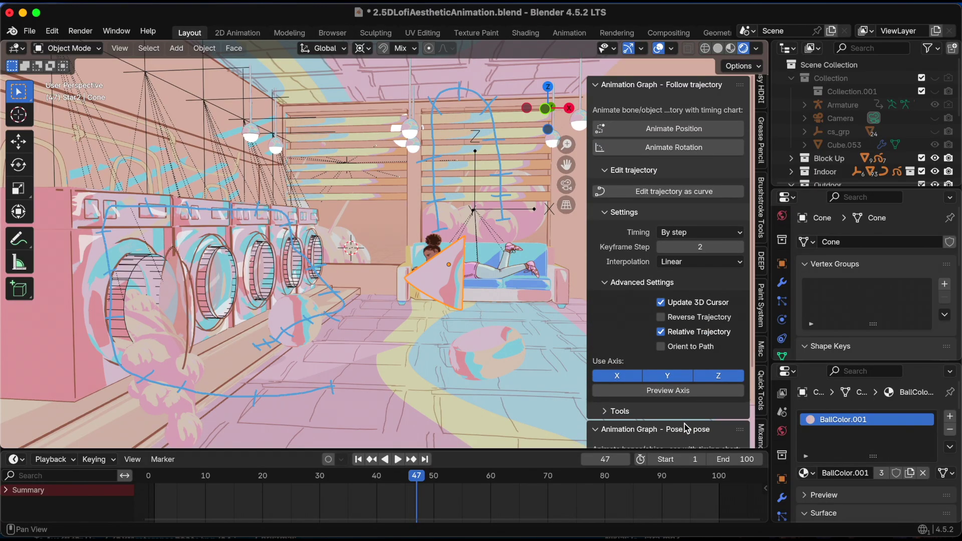
left_click(682, 129)
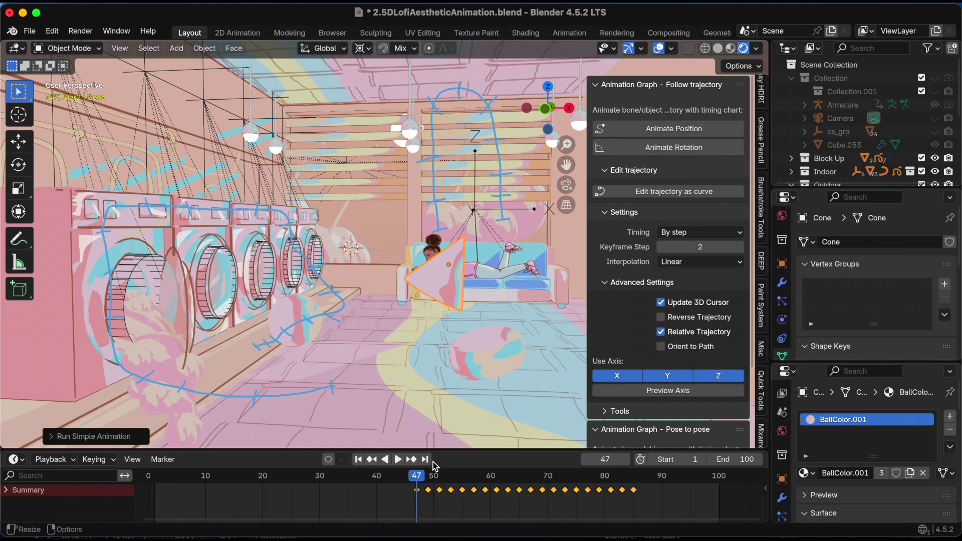
left_click(398, 459)
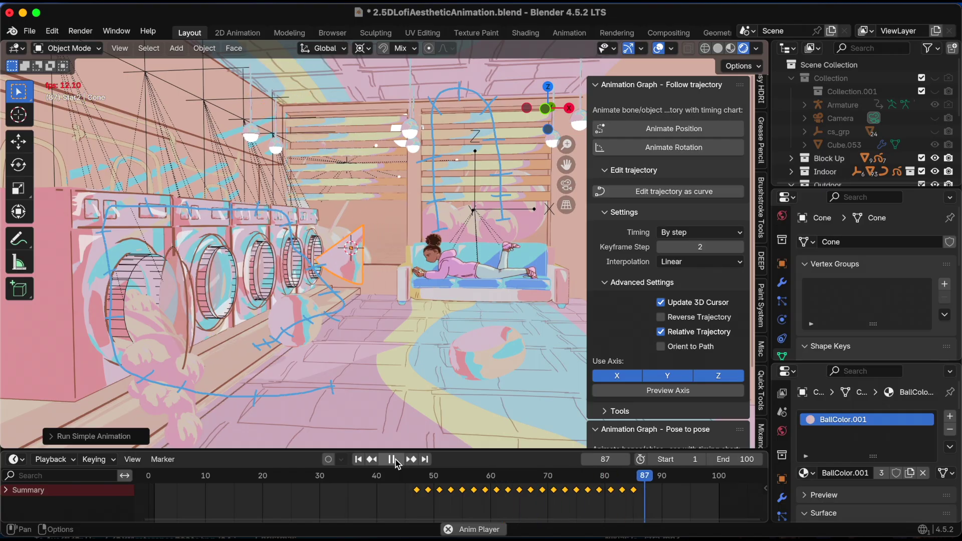
Step: Play the cone's animation through from the first frame and return the playhead to frame 1
left_click(393, 459)
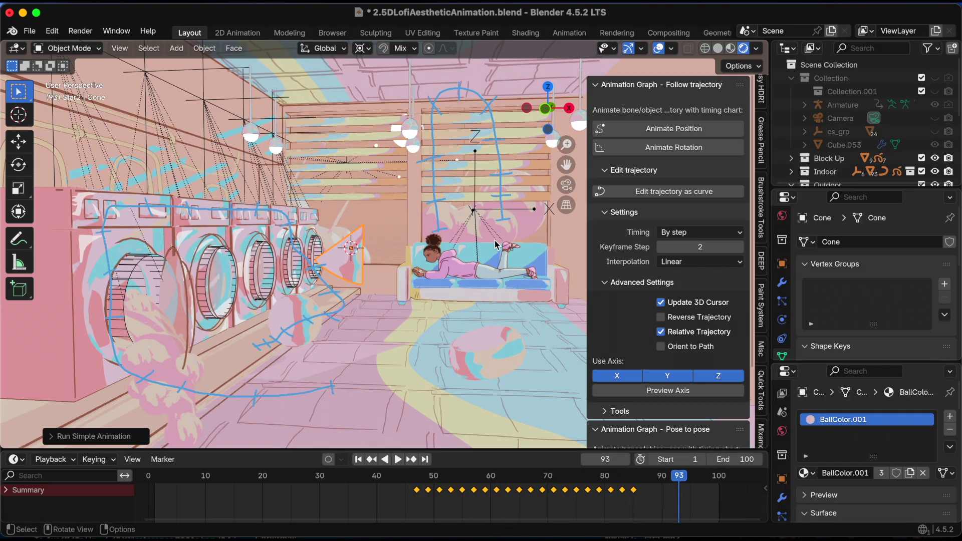
left_click(358, 460)
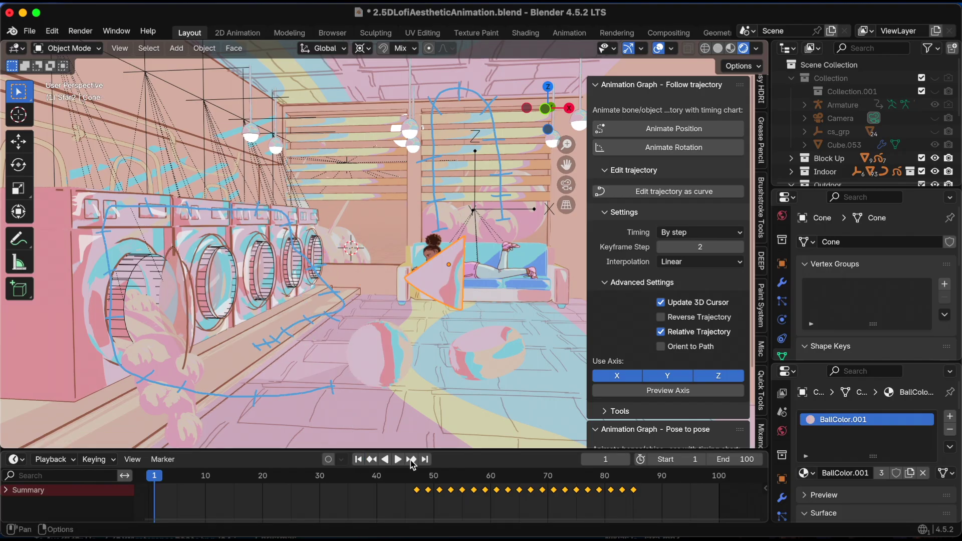
left_click(398, 459)
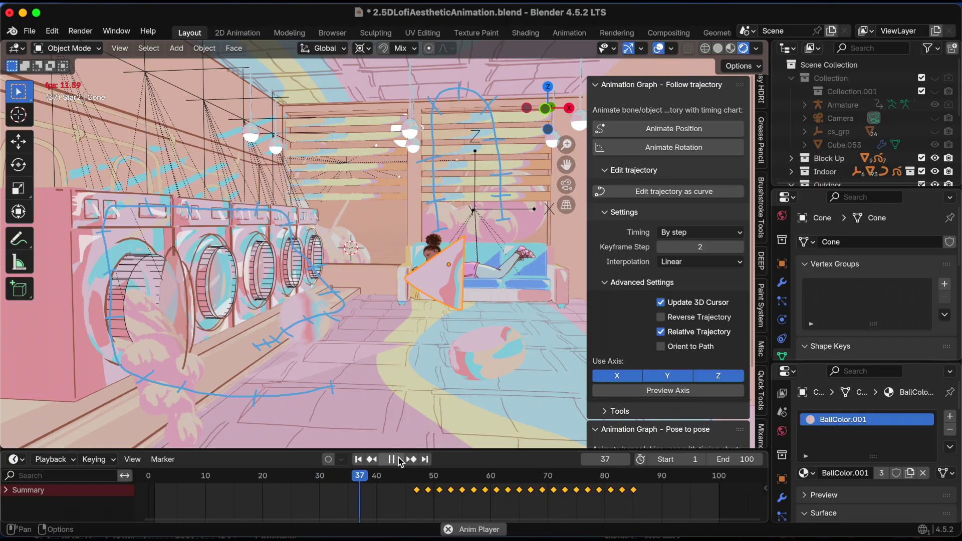
left_click(398, 459)
left_click(398, 459)
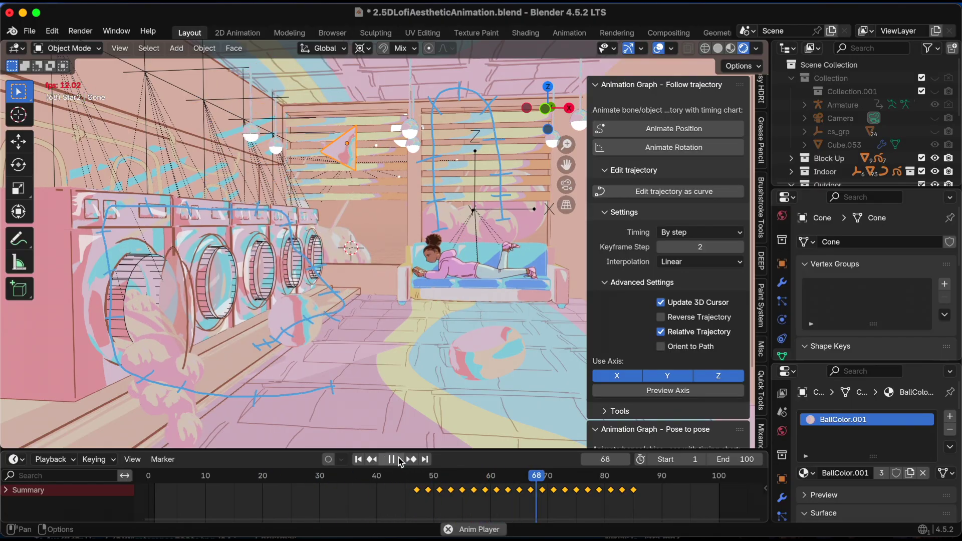
left_click(400, 460)
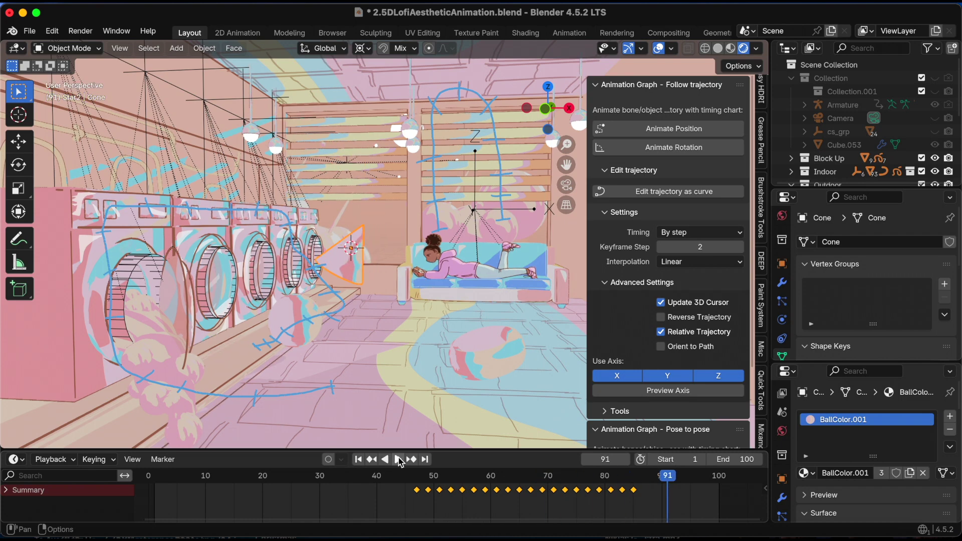
left_click(359, 459)
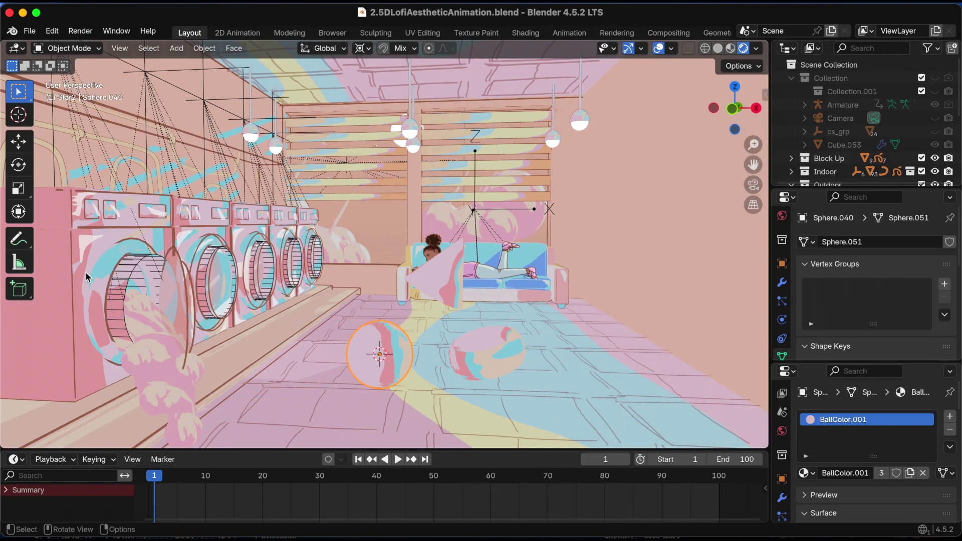
Step: Annotate an arched trajectory from the sphere up past the washing machines to the window blinds, with short timing ticks across it
left_click(19, 242)
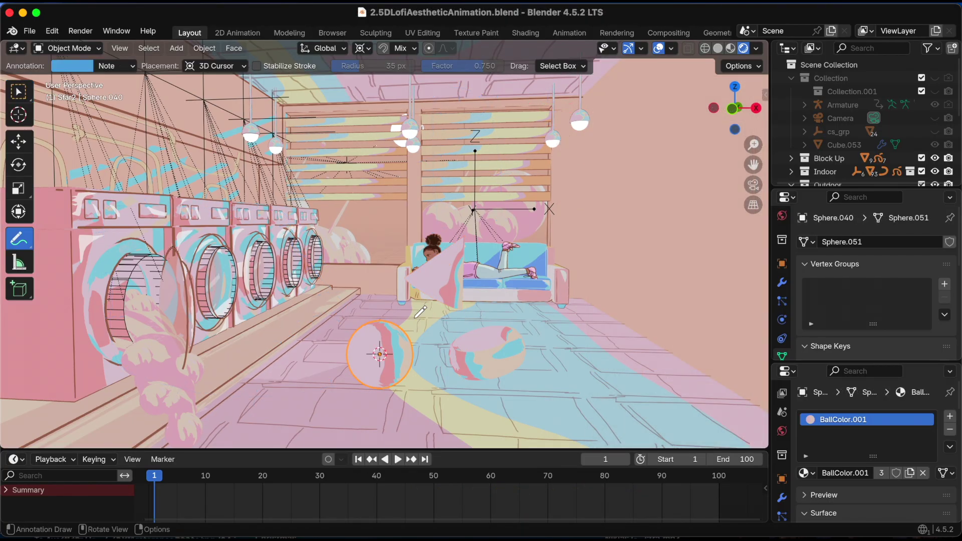
key("super+s")
mouse_move(359, 318)
left_mouse_down()
mouse_move(308, 265)
mouse_move(283, 153)
mouse_move(340, 216)
left_mouse_up()
left_click_drag(354, 321, 362, 313)
mouse_move(318, 281)
left_mouse_down()
mouse_move(309, 289)
mouse_move(292, 266)
left_mouse_up()
mouse_move(282, 212)
left_mouse_down()
mouse_move(268, 215)
mouse_move(279, 189)
mouse_move(269, 189)
left_mouse_up()
mouse_move(278, 163)
left_mouse_down()
mouse_move(290, 170)
mouse_move(295, 156)
left_mouse_up()
left_click_drag(307, 156, 310, 156)
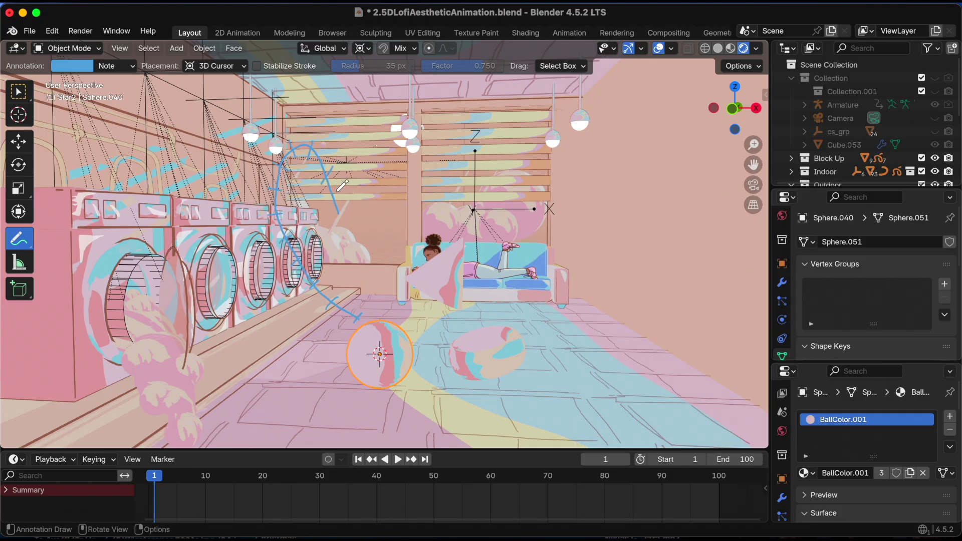
mouse_move(341, 191)
left_mouse_down()
mouse_move(330, 209)
mouse_move(341, 212)
left_mouse_up()
Step: Enable the Y and Z axes alongside X and animate the sphere's position along the annotated trajectory from frame 1
key("n")
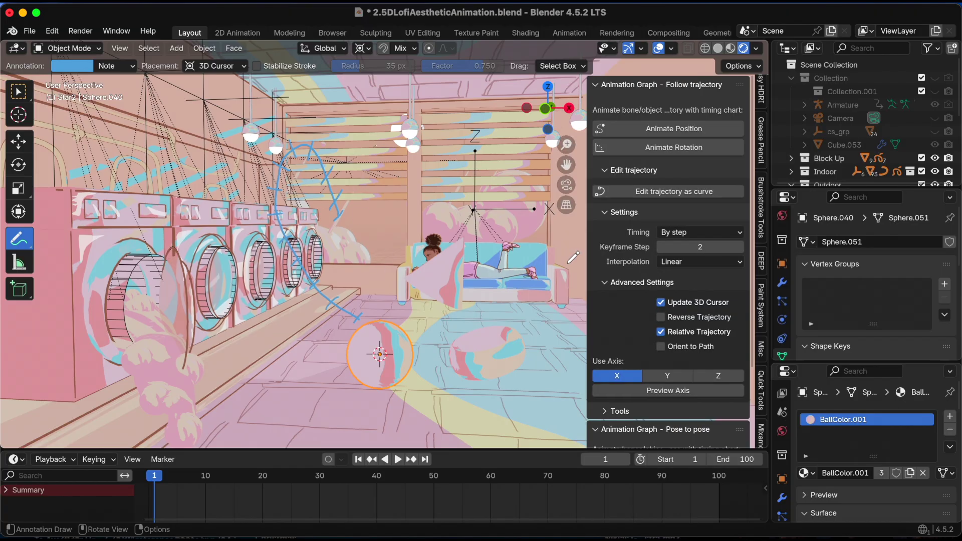
left_click(678, 376)
left_click(720, 377)
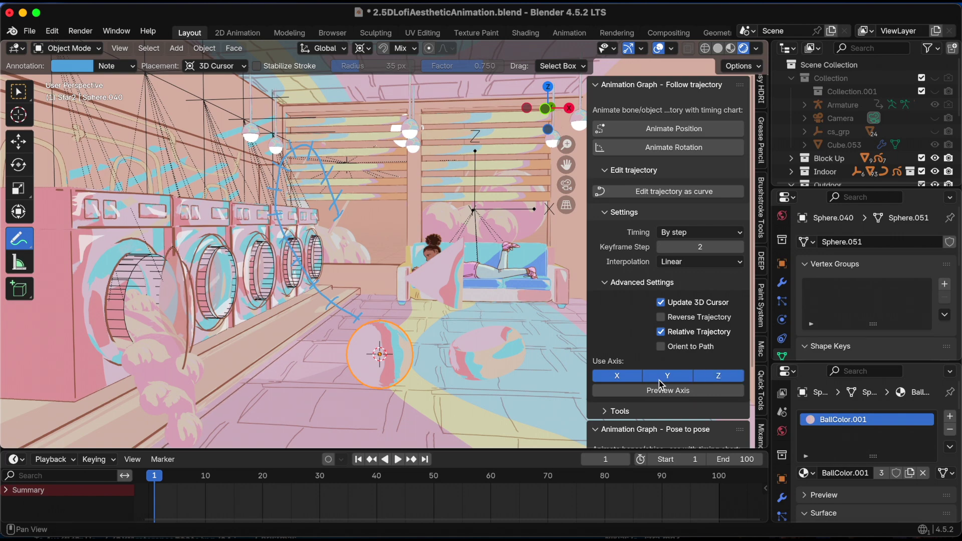
left_click(686, 135)
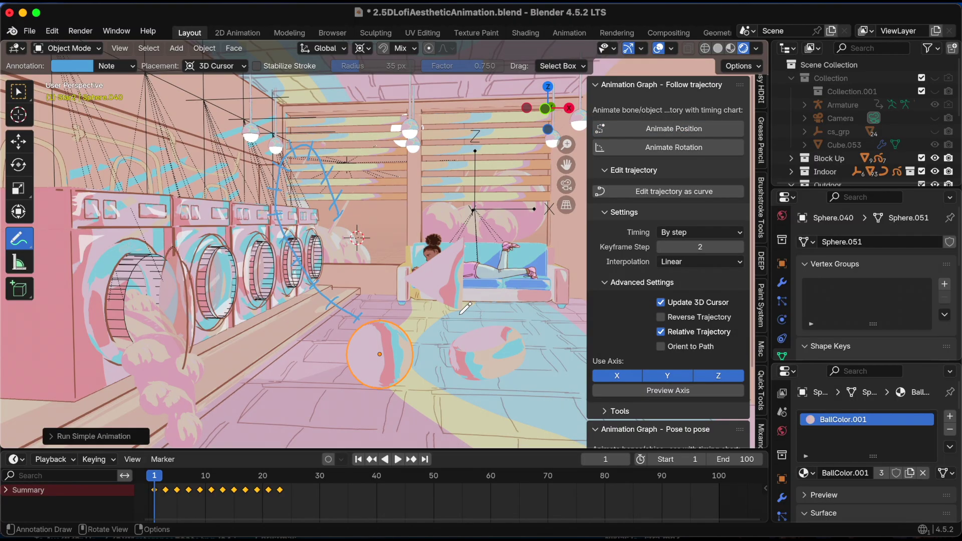
key("n")
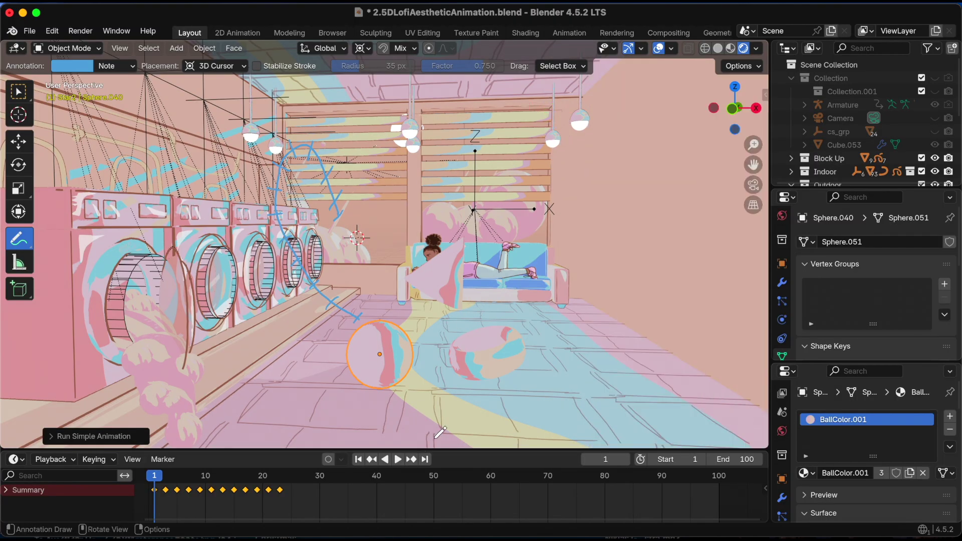
Step: Play back the sphere's animation, then park the playhead at frame 27 and save the file
left_click(398, 459)
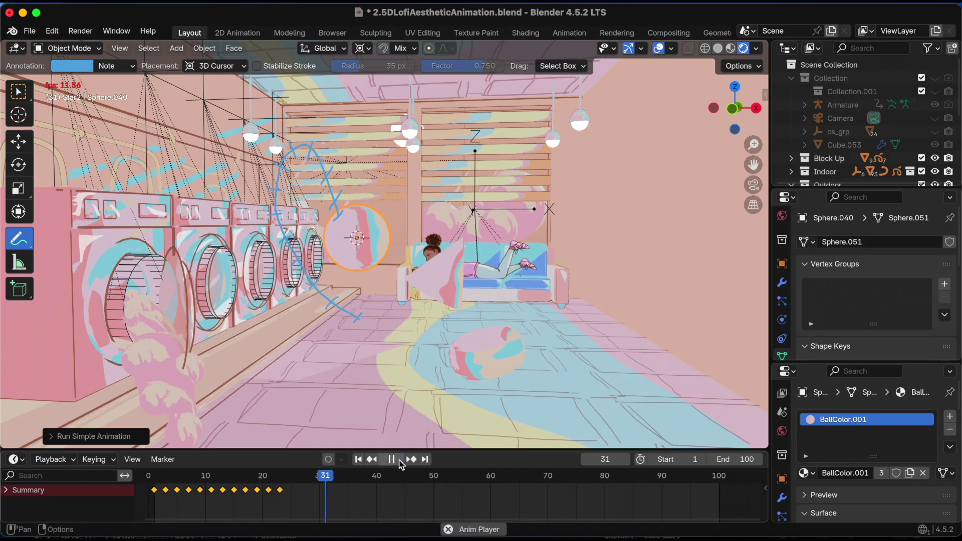
left_click(396, 459)
left_click_drag(373, 481, 302, 480)
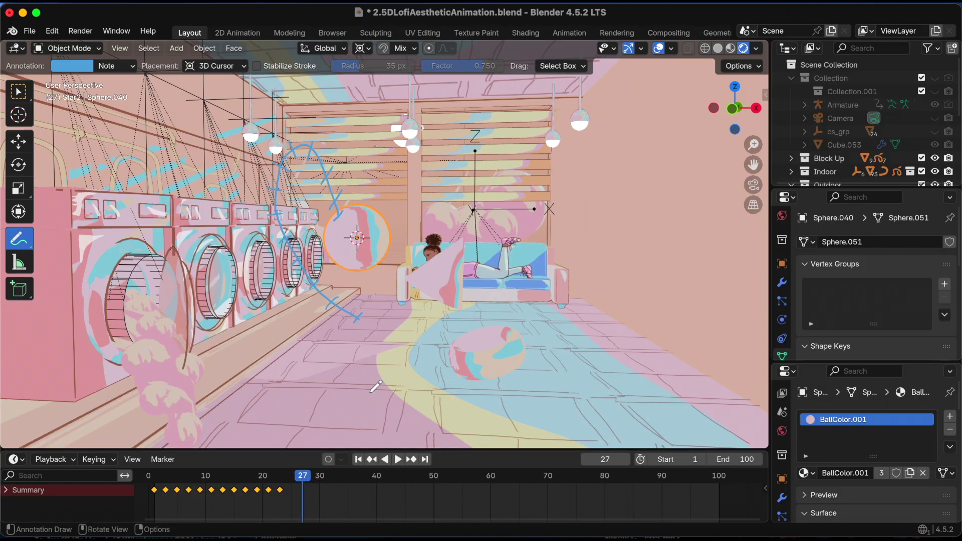
key("ctrl+s")
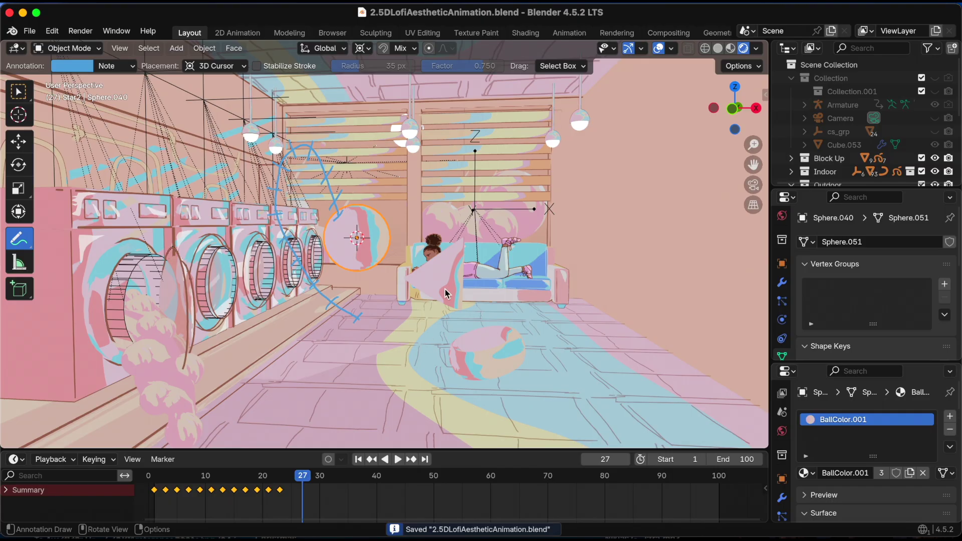
Step: Select the cone and snap the 3D cursor to it
left_click(24, 93)
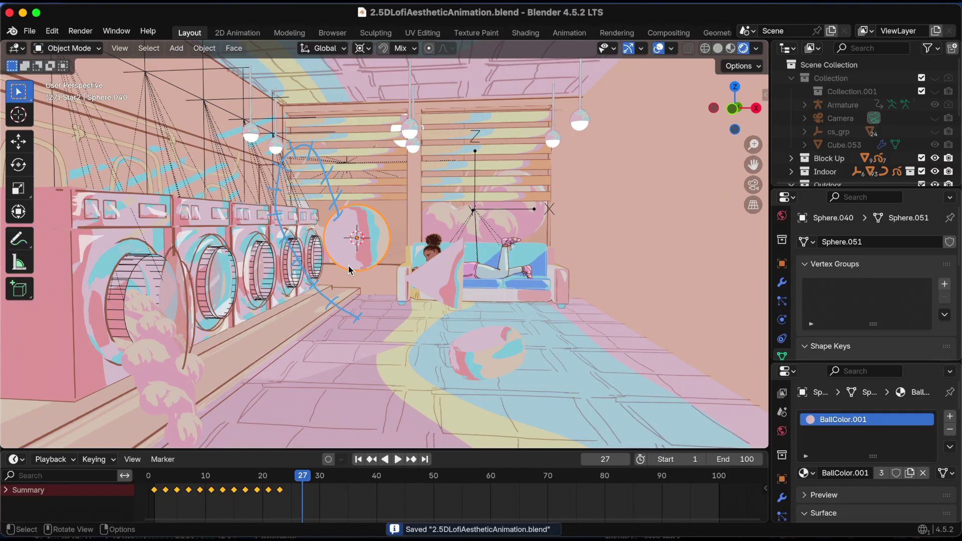
left_click(437, 284)
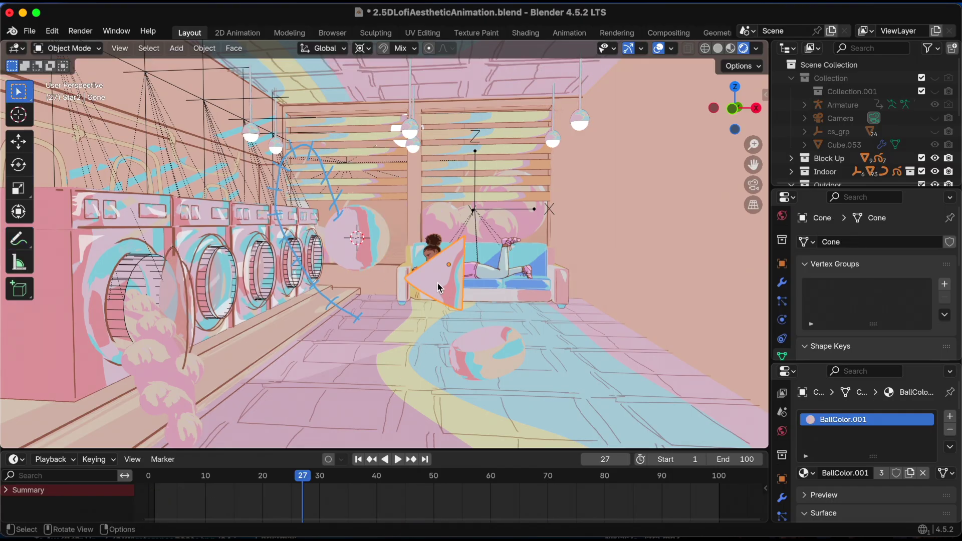
key("shift+s")
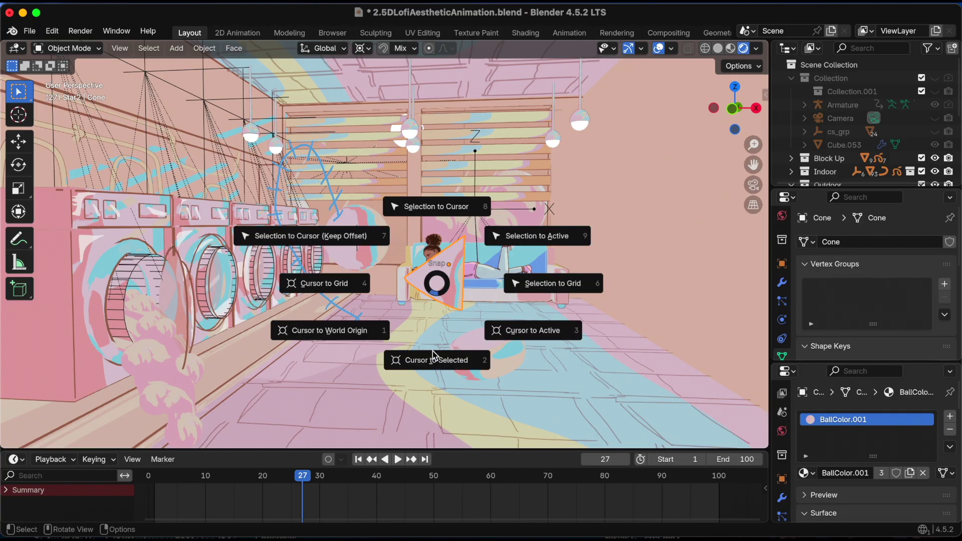
left_click(433, 363)
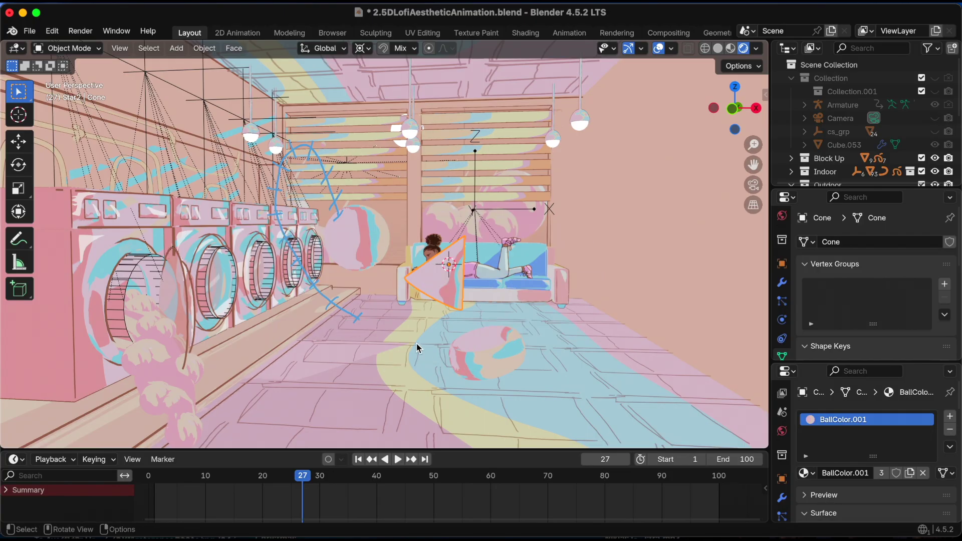
Step: Annotate a looping trajectory from the cone up over the window and down to the floor before the sofa, with timing ticks across it
left_click(20, 239)
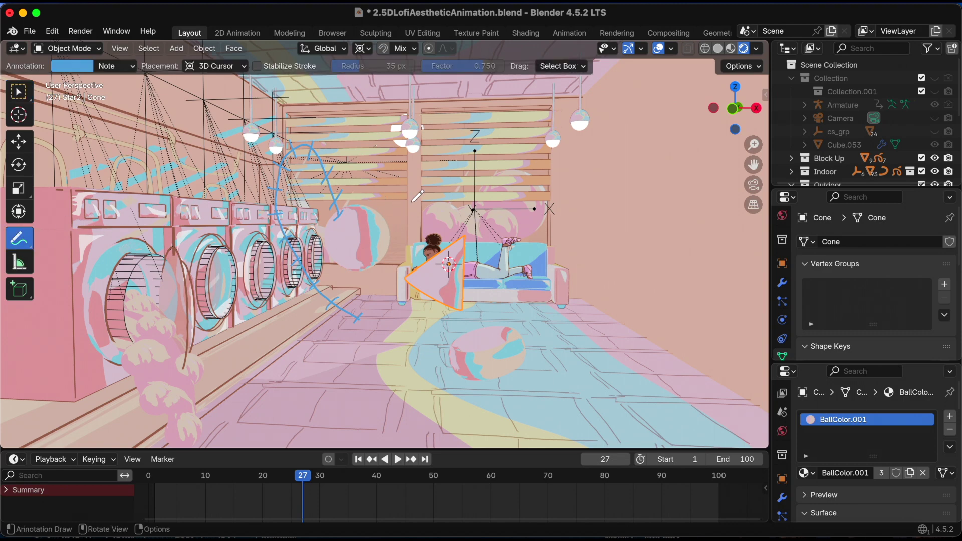
key("ctrl+z")
mouse_move(450, 236)
left_mouse_down()
mouse_move(493, 156)
mouse_move(418, 185)
mouse_move(386, 295)
mouse_move(409, 333)
left_mouse_up()
left_click_drag(456, 217, 466, 224)
left_click_drag(473, 201, 486, 203)
mouse_move(482, 175)
left_mouse_down()
mouse_move(498, 158)
mouse_move(479, 153)
left_mouse_up()
left_click_drag(452, 146, 452, 163)
mouse_move(417, 168)
left_mouse_down()
mouse_move(429, 181)
mouse_move(415, 203)
left_mouse_up()
mouse_move(397, 229)
left_mouse_down()
mouse_move(408, 231)
mouse_move(393, 255)
left_mouse_up()
left_click_drag(375, 287, 387, 288)
mouse_move(381, 307)
left_mouse_down()
mouse_move(395, 309)
mouse_move(404, 337)
left_mouse_up()
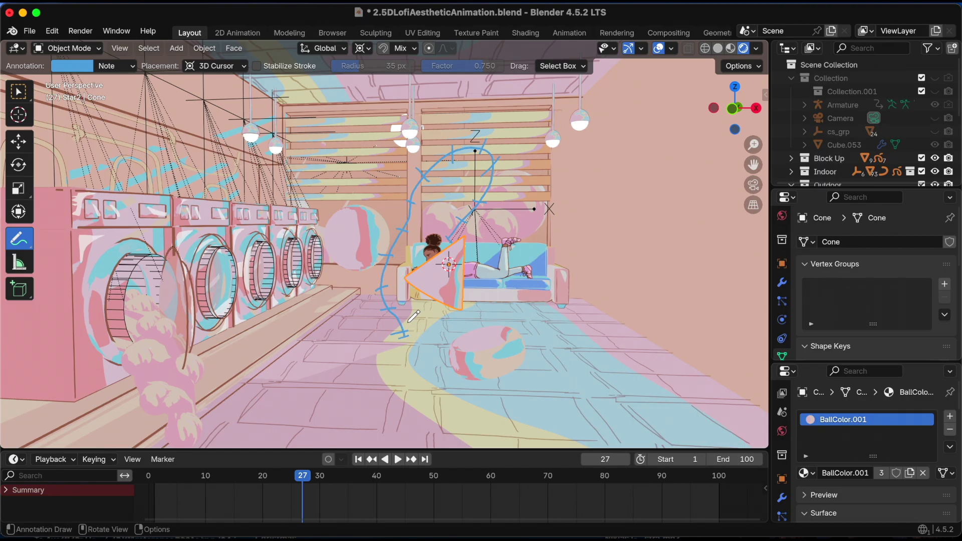
Step: Animate the cone's position along its annotated trajectory starting from frame 27 and play it back
key("n")
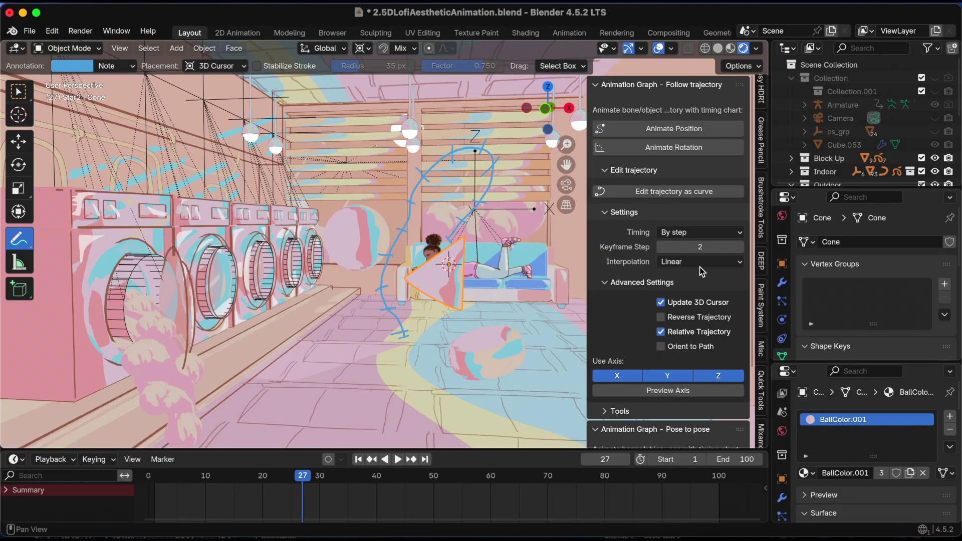
left_click(697, 129)
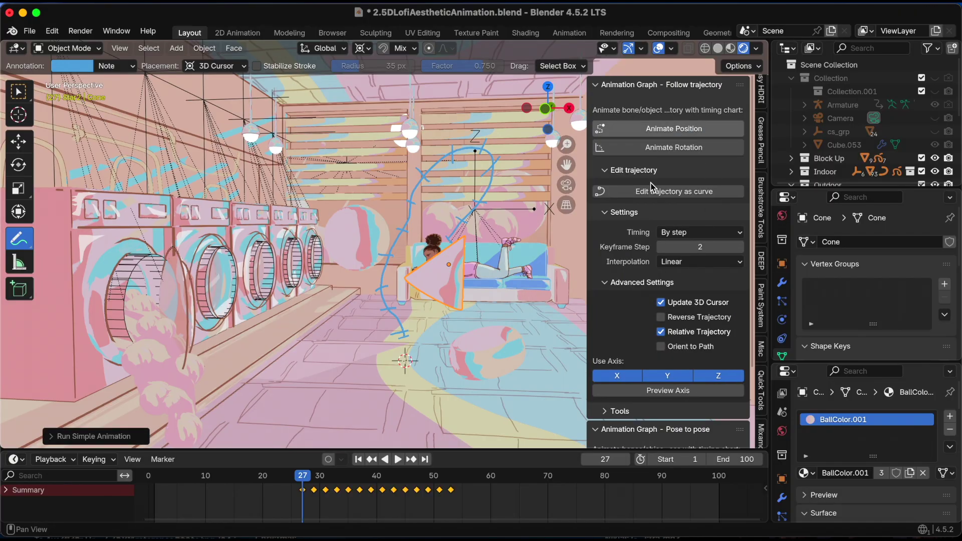
left_click(395, 461)
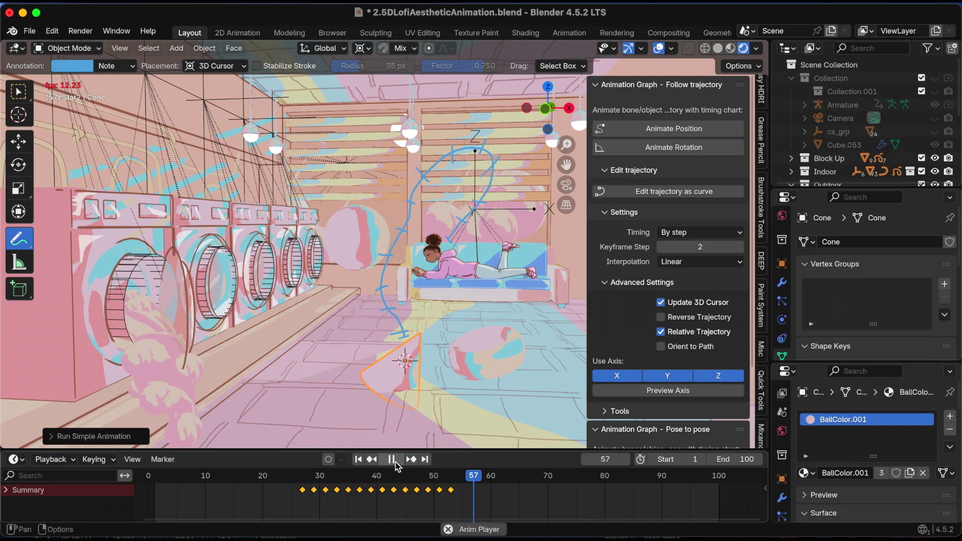
left_click(396, 460)
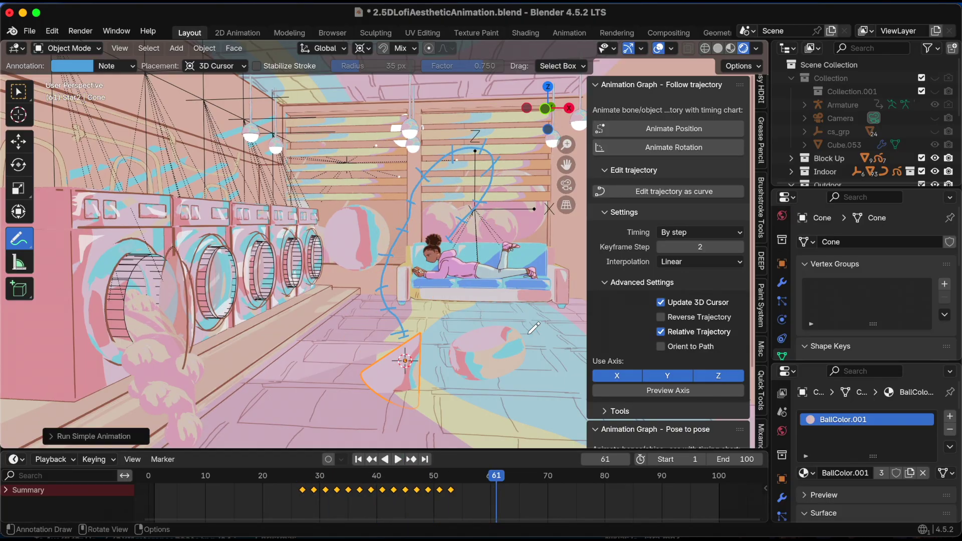
Step: With the playhead at frame 56, snap the 3D cursor to the torus and save the file
key("n")
left_click_drag(497, 483, 474, 492)
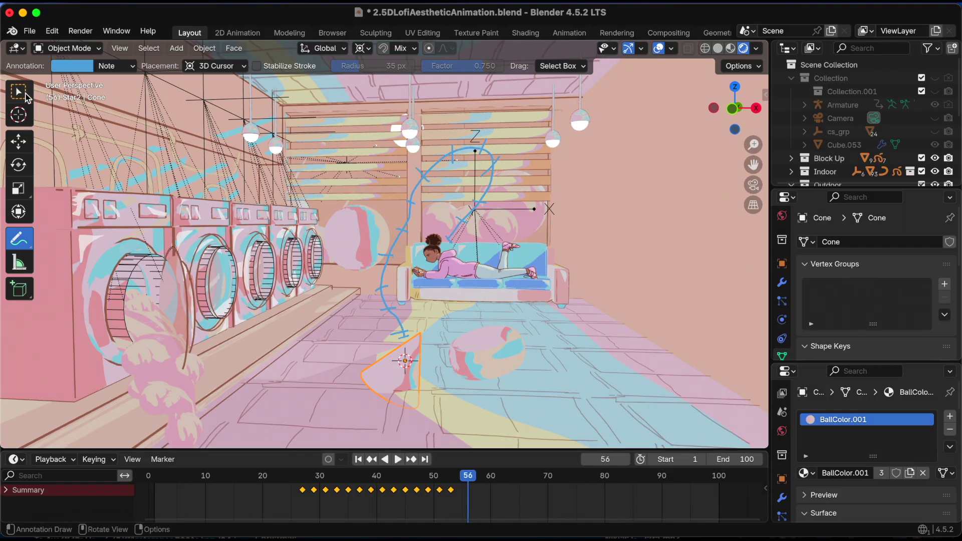
left_click(19, 91)
left_click(508, 359)
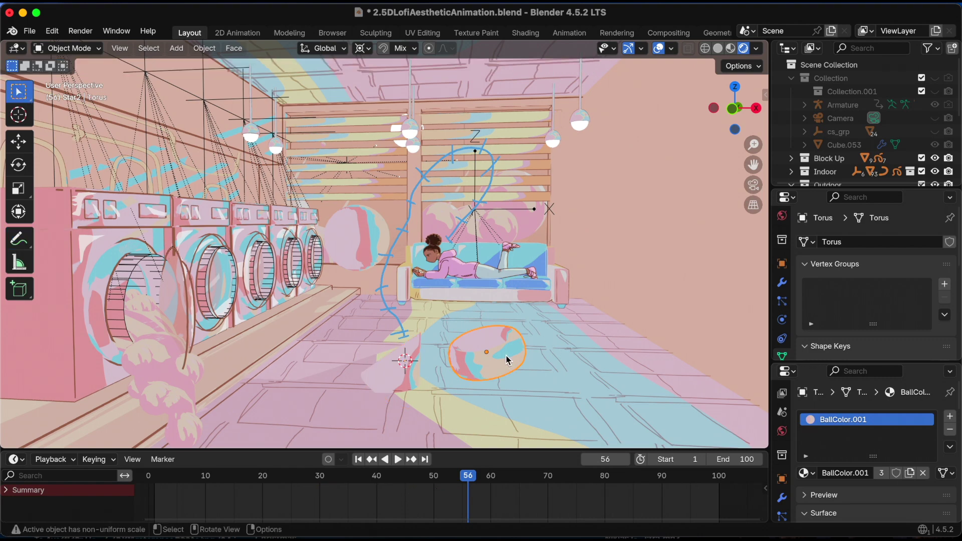
key("shift+s")
left_click(505, 381)
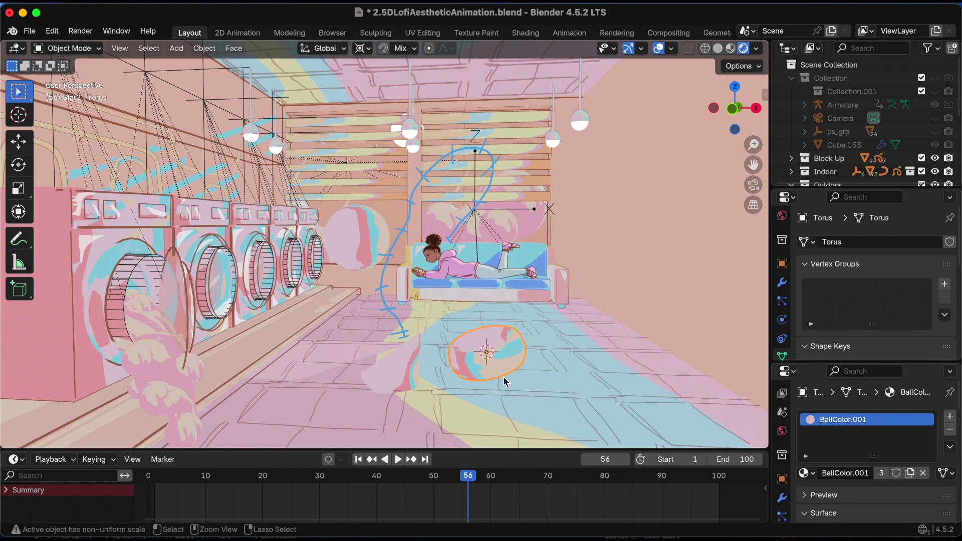
key("ctrl+s")
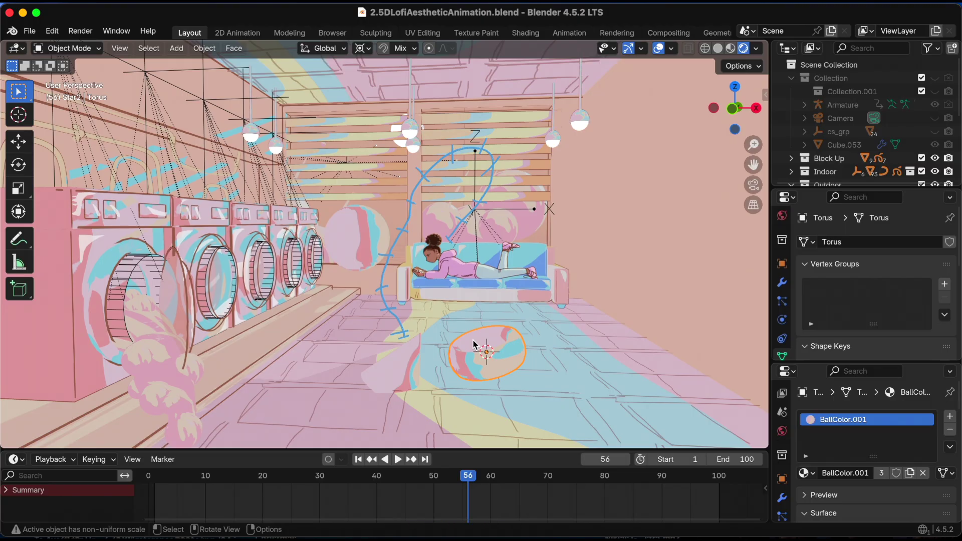
Step: Annotate a trajectory from the torus up the side wall, looping over the window and down to the sofa, with timing ticks across it
left_click(19, 239)
mouse_move(531, 331)
left_mouse_down()
mouse_move(614, 206)
mouse_move(610, 123)
mouse_move(522, 122)
mouse_move(512, 173)
mouse_move(478, 241)
mouse_move(478, 276)
left_mouse_up()
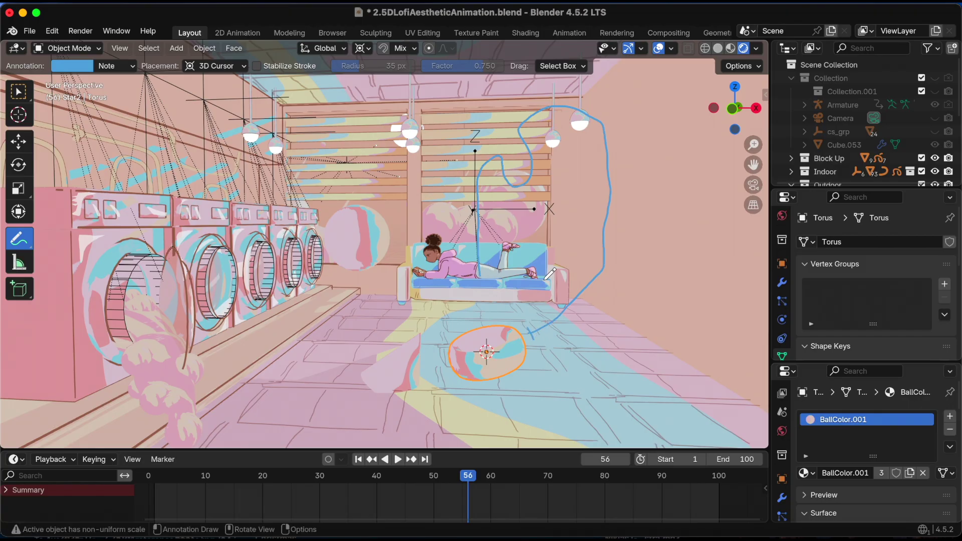
left_click_drag(585, 280, 600, 284)
left_click_drag(597, 237, 611, 237)
left_click_drag(601, 204, 614, 201)
left_click_drag(600, 128, 608, 121)
left_click_drag(579, 115, 585, 105)
mouse_move(520, 184)
left_mouse_down()
mouse_move(501, 164)
mouse_move(486, 172)
left_mouse_up()
mouse_move(469, 191)
left_mouse_down()
mouse_move(482, 191)
mouse_move(477, 210)
left_mouse_up()
mouse_move(472, 228)
left_mouse_down()
mouse_move(486, 228)
mouse_move(487, 271)
left_mouse_up()
Step: Animate the torus's position along its annotated trajectory starting from frame 56 and save the file
key("n")
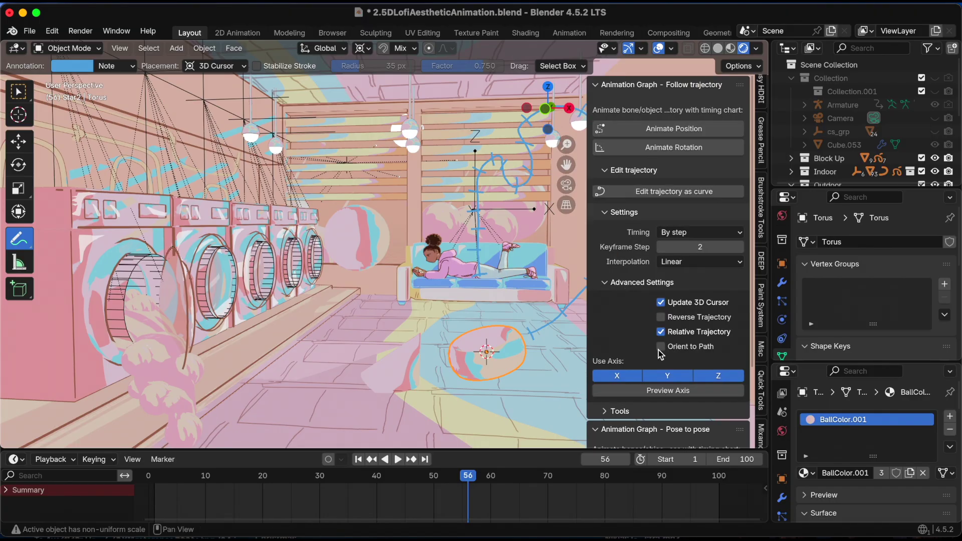
left_click(691, 129)
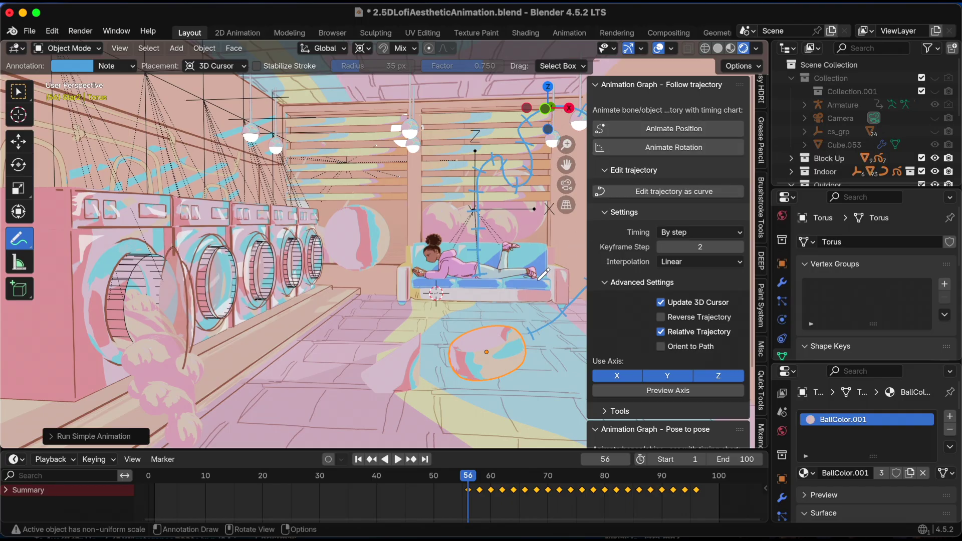
key("n")
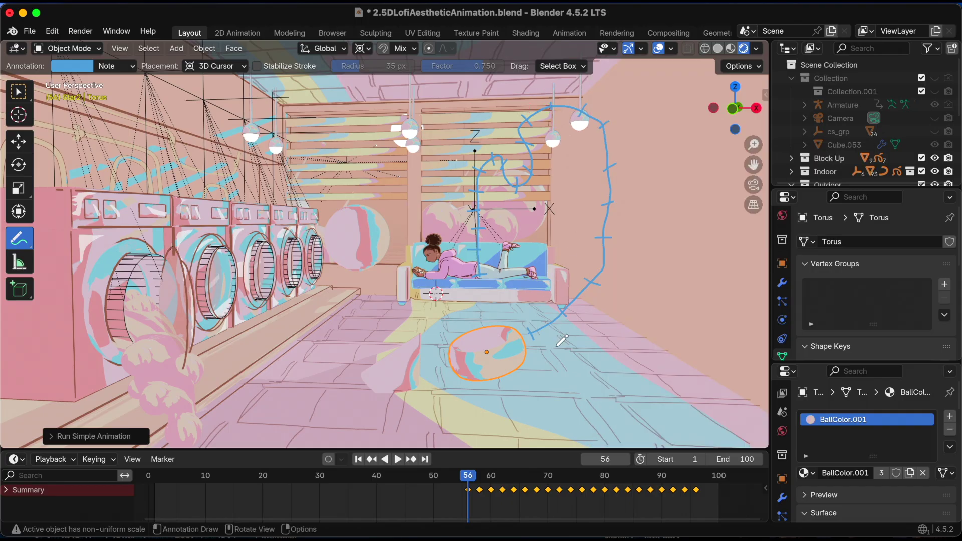
key("super+s")
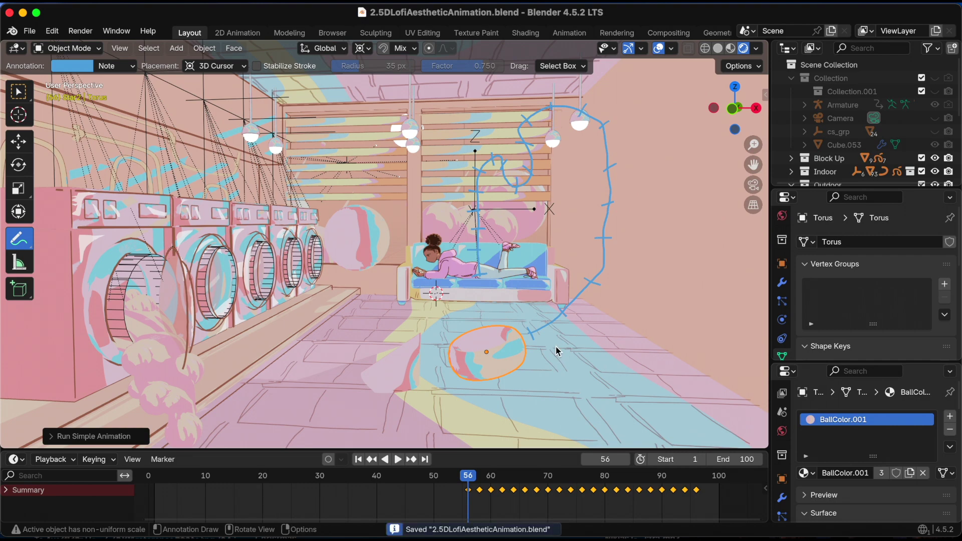
Step: Play the combined sphere, cone and torus animation from the first frame, stop it and return the playhead to frame 1
left_click(358, 460)
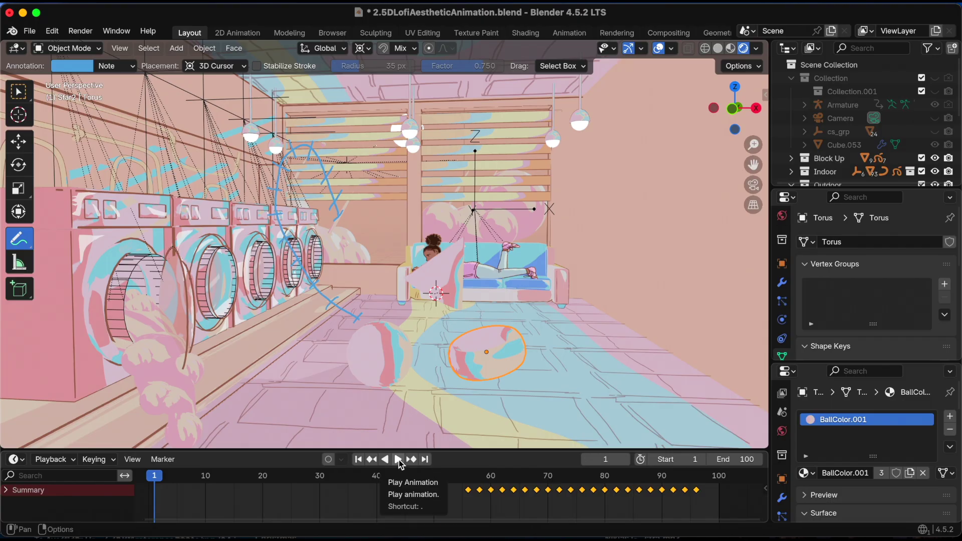
left_click(398, 459)
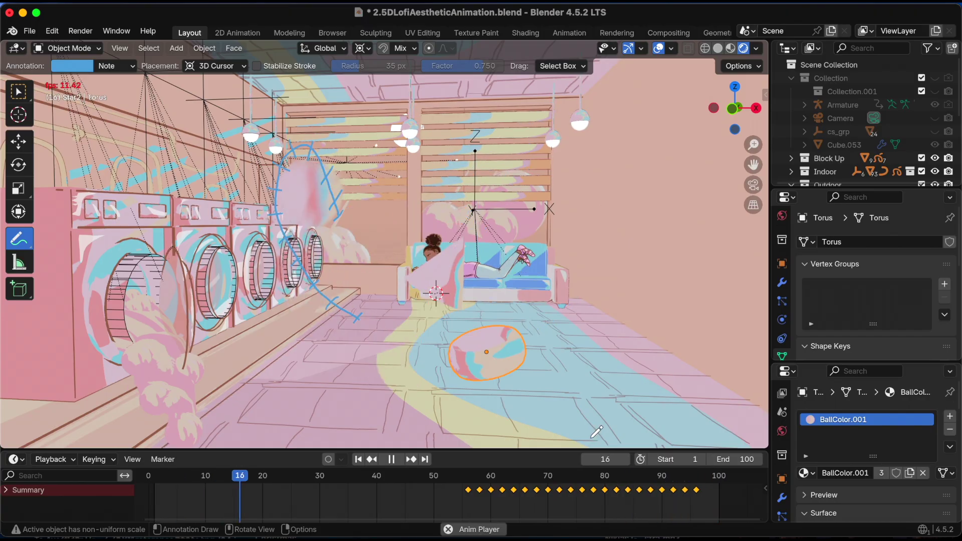
left_click(391, 459)
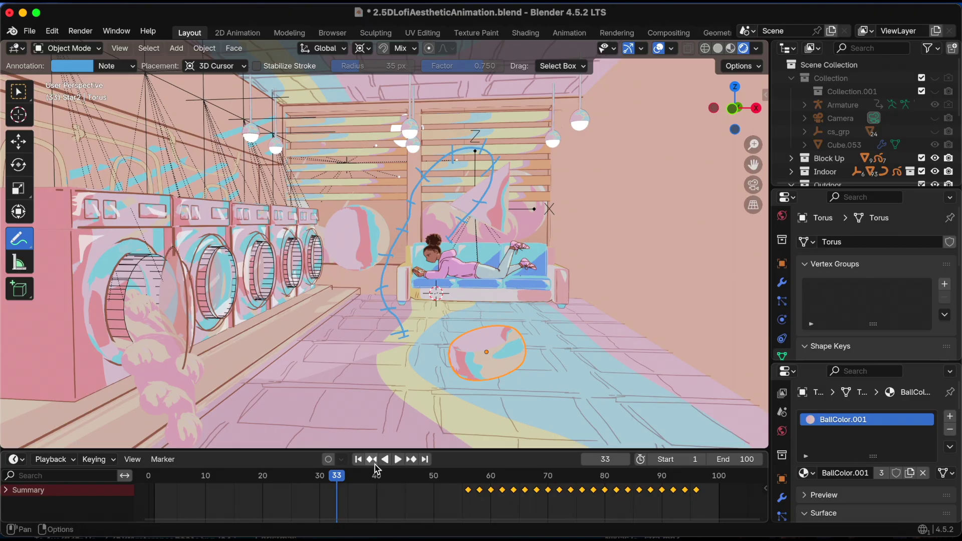
left_click(358, 460)
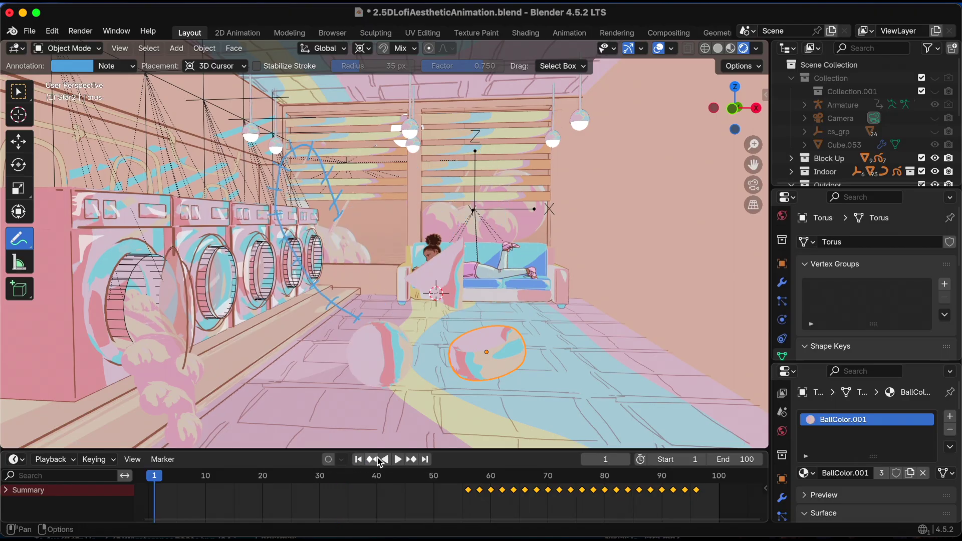